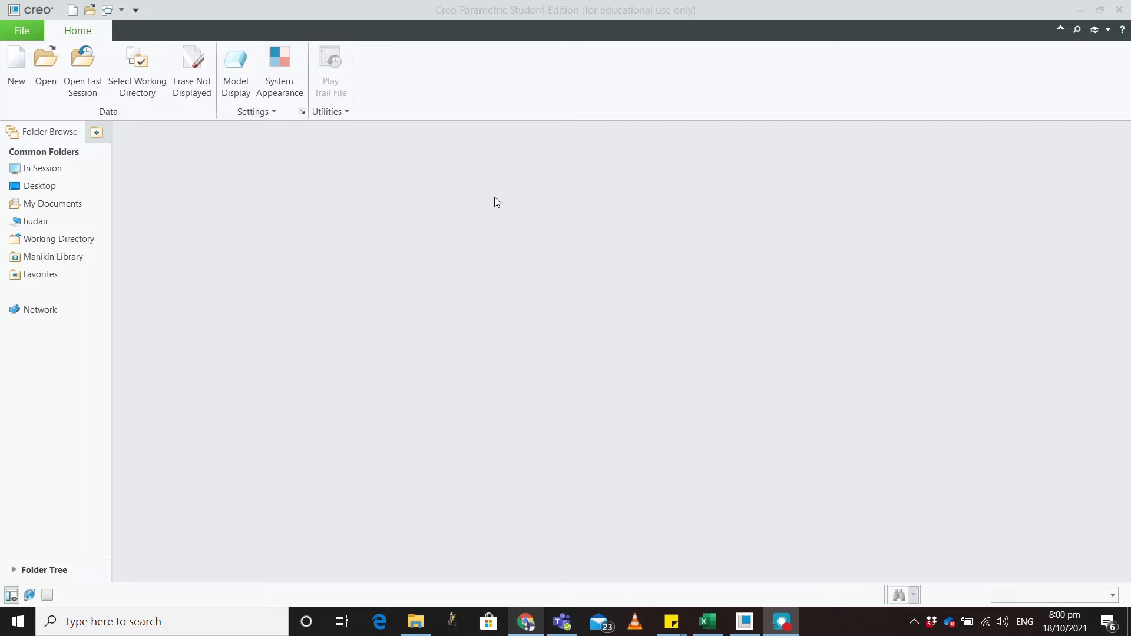
# Step: Go into the creo 1st year folder and confirm it as the working directory with Type set to Directories
pyautogui.click(137, 86)
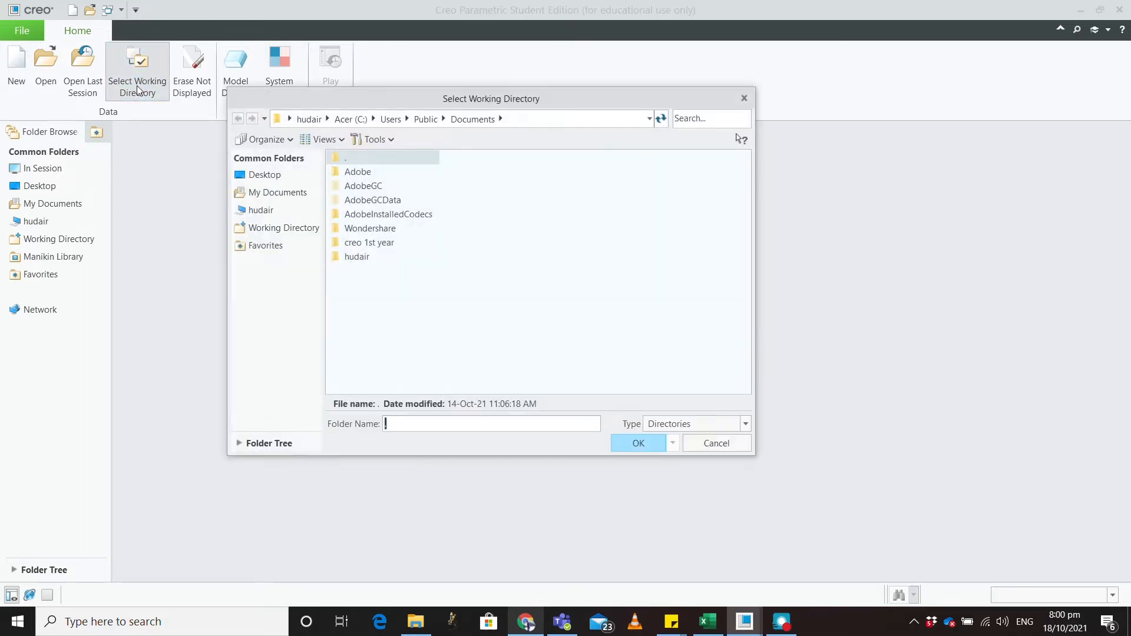
pyautogui.doubleClick(354, 242)
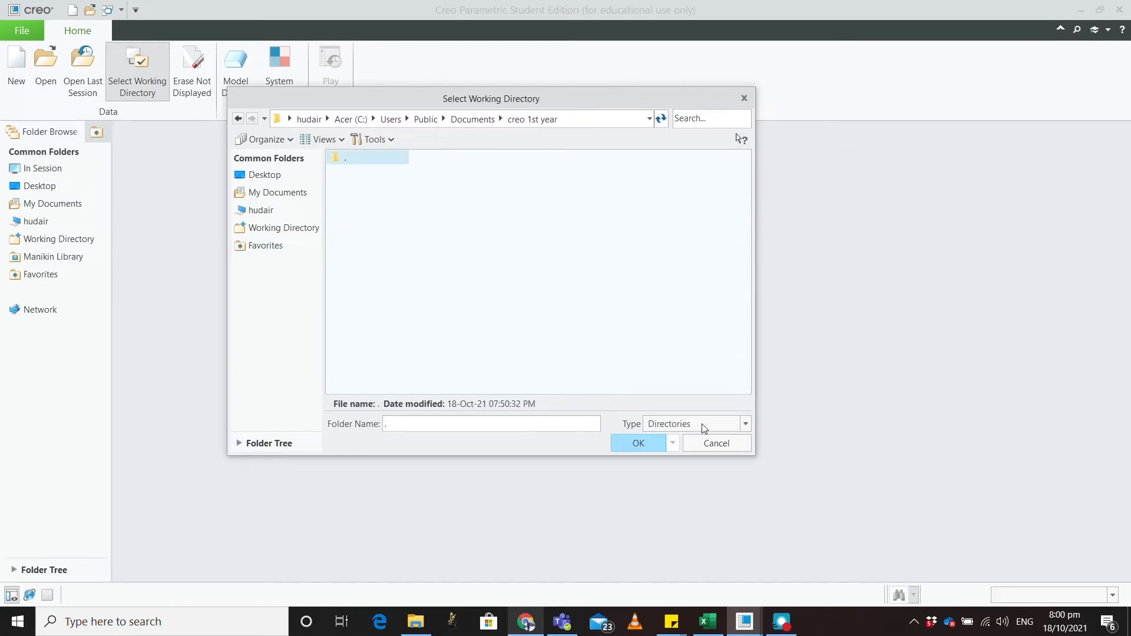
pyautogui.click(746, 424)
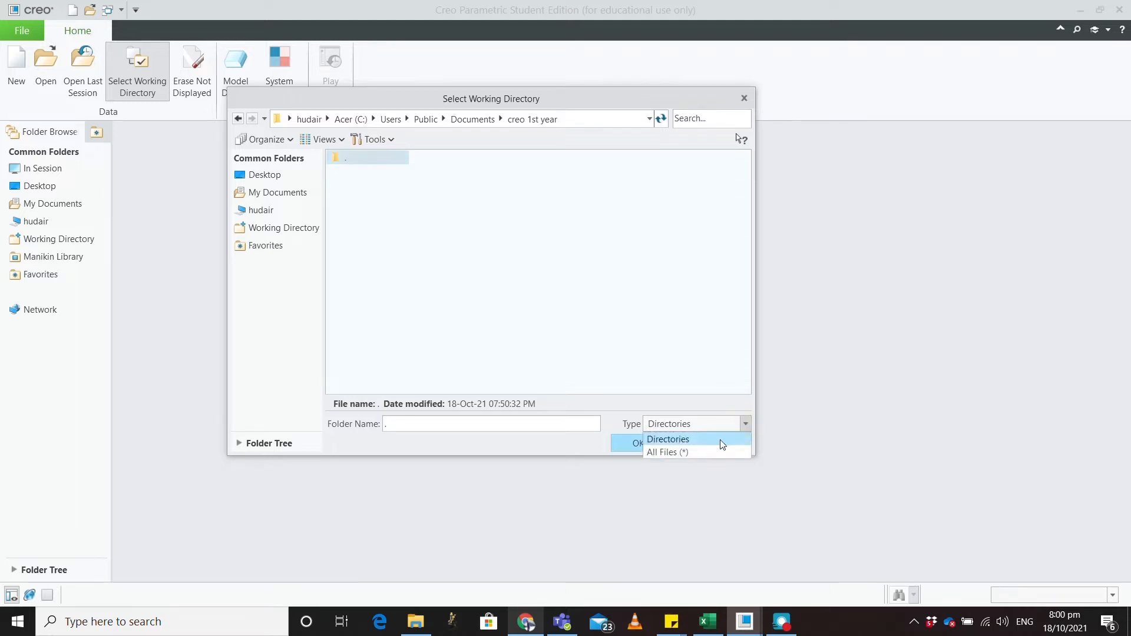
pyautogui.click(701, 448)
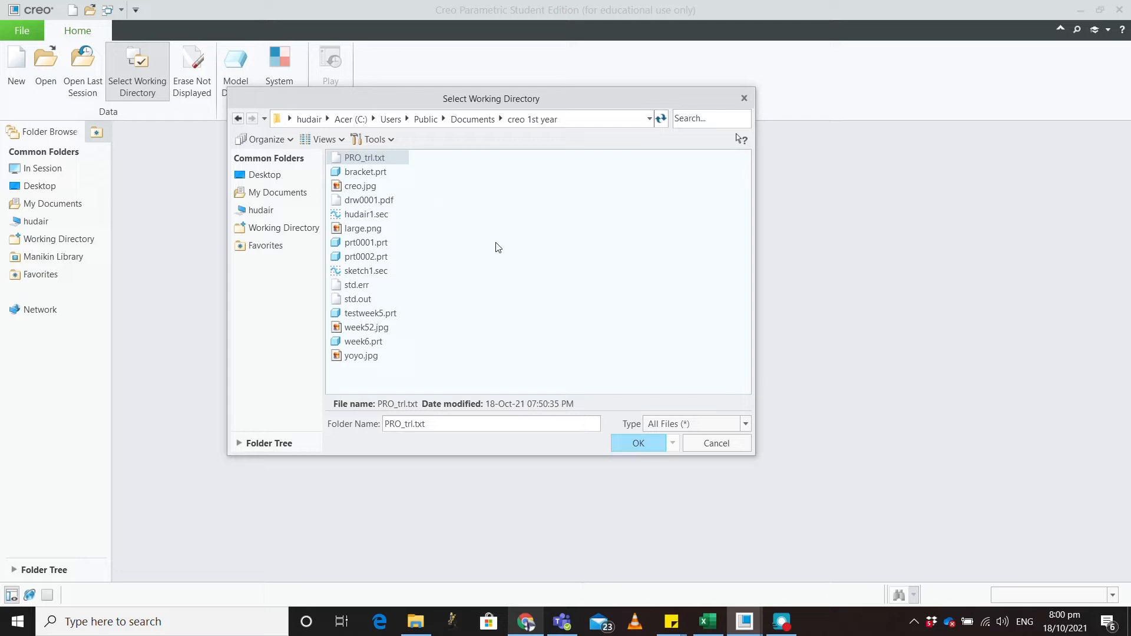
pyautogui.click(1128, 495)
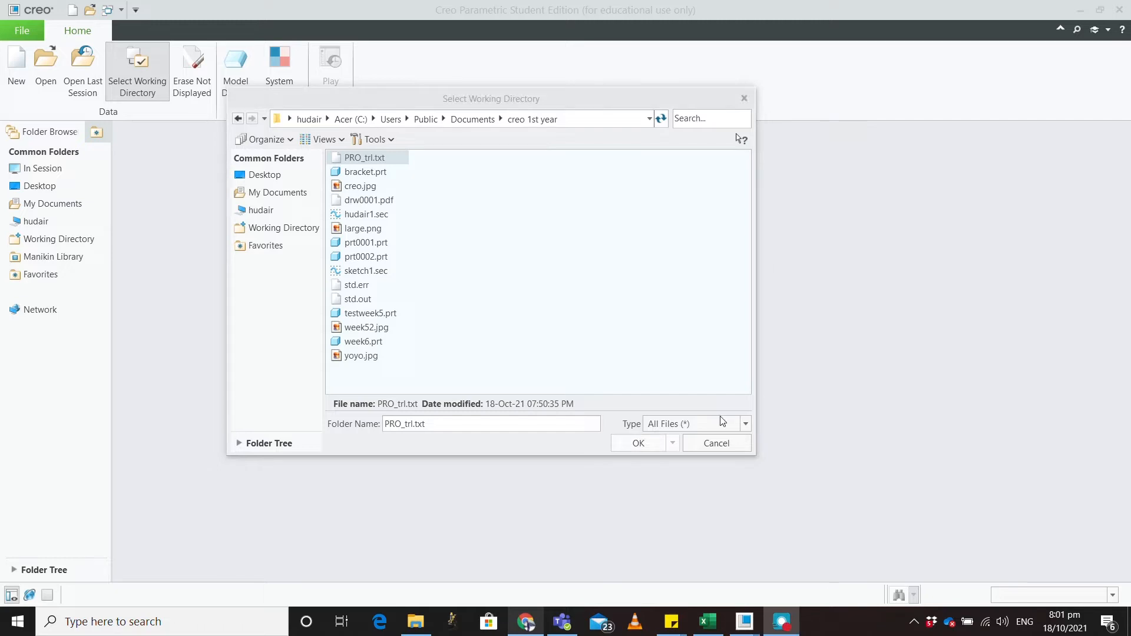
pyautogui.click(650, 451)
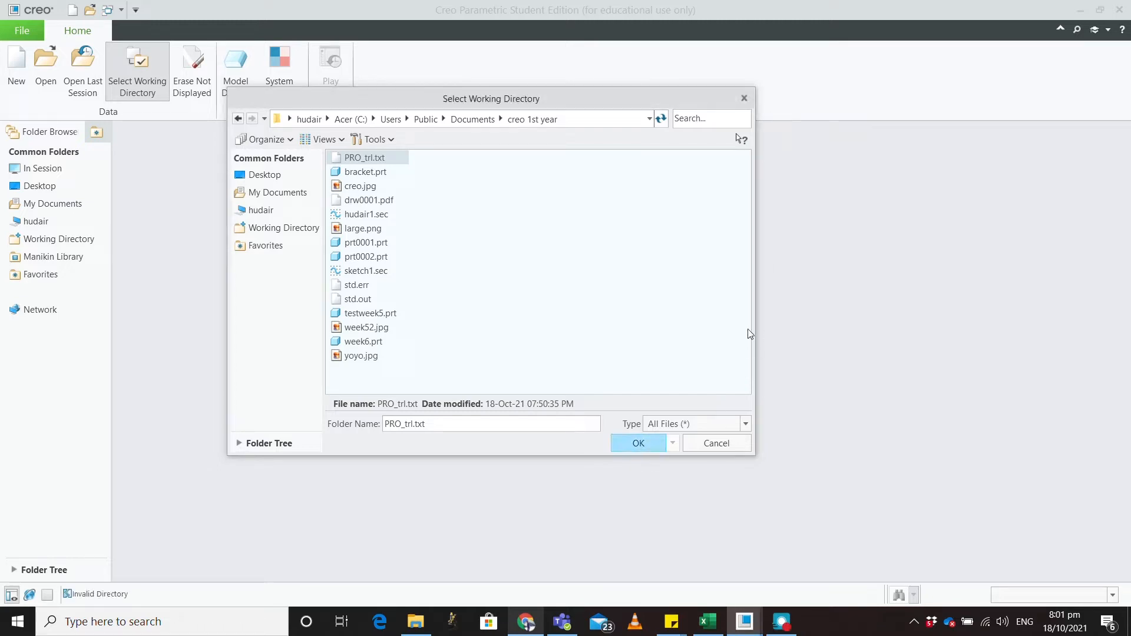
pyautogui.click(733, 427)
pyautogui.click(665, 439)
pyautogui.click(636, 444)
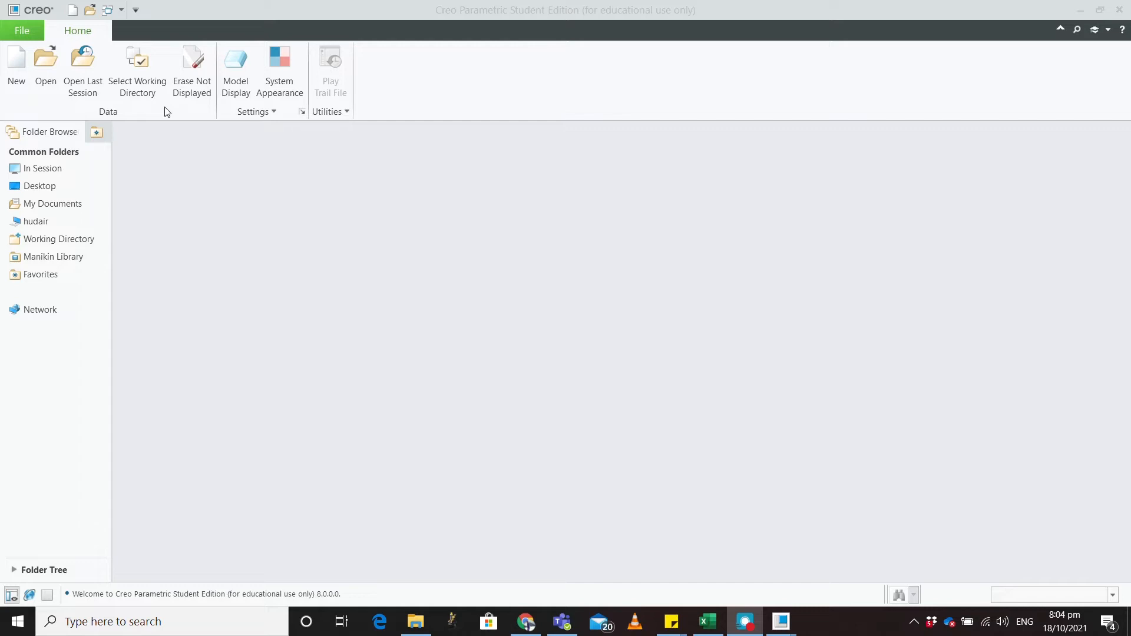
# Step: Reselect creo 1st year, set Type back to Directories, and confirm it as working directory
pyautogui.click(150, 82)
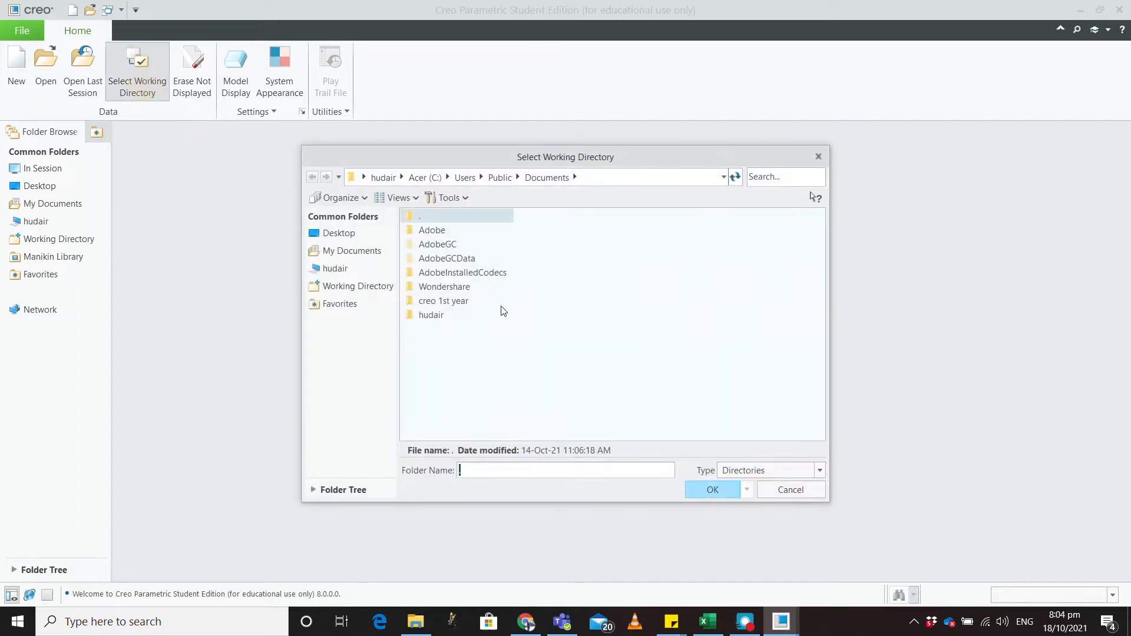
pyautogui.click(436, 302)
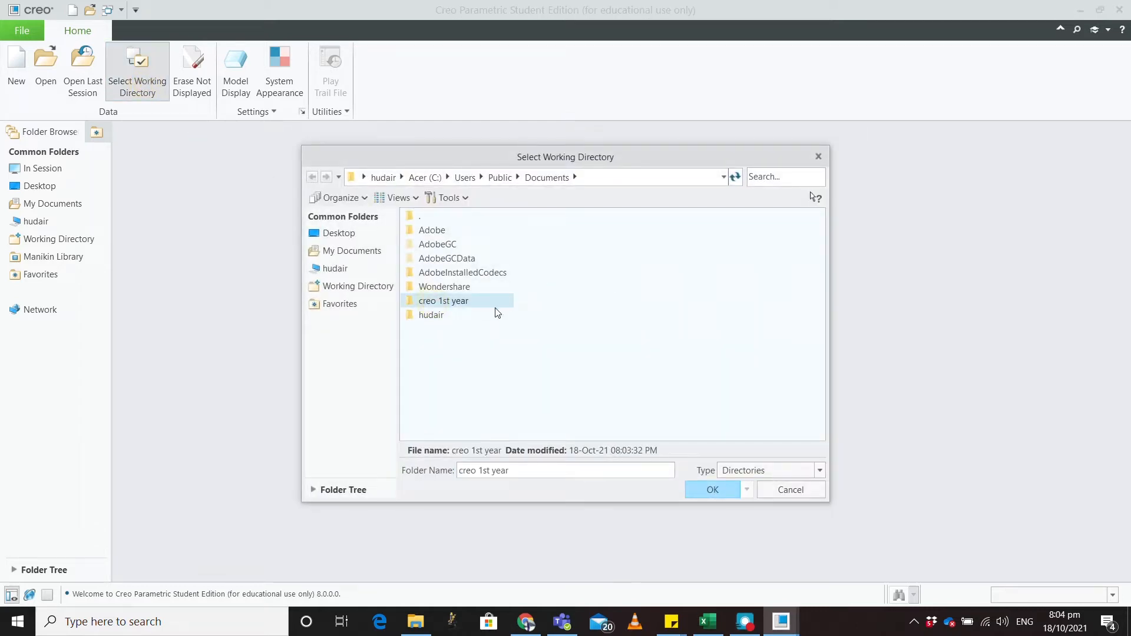
pyautogui.doubleClick(468, 303)
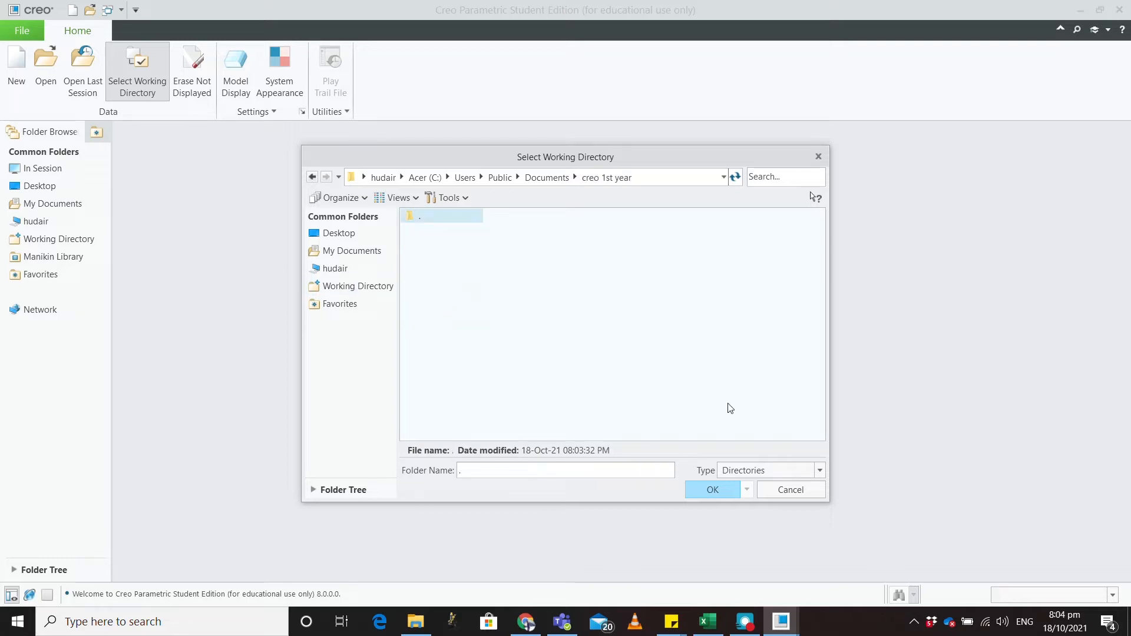
pyautogui.click(820, 471)
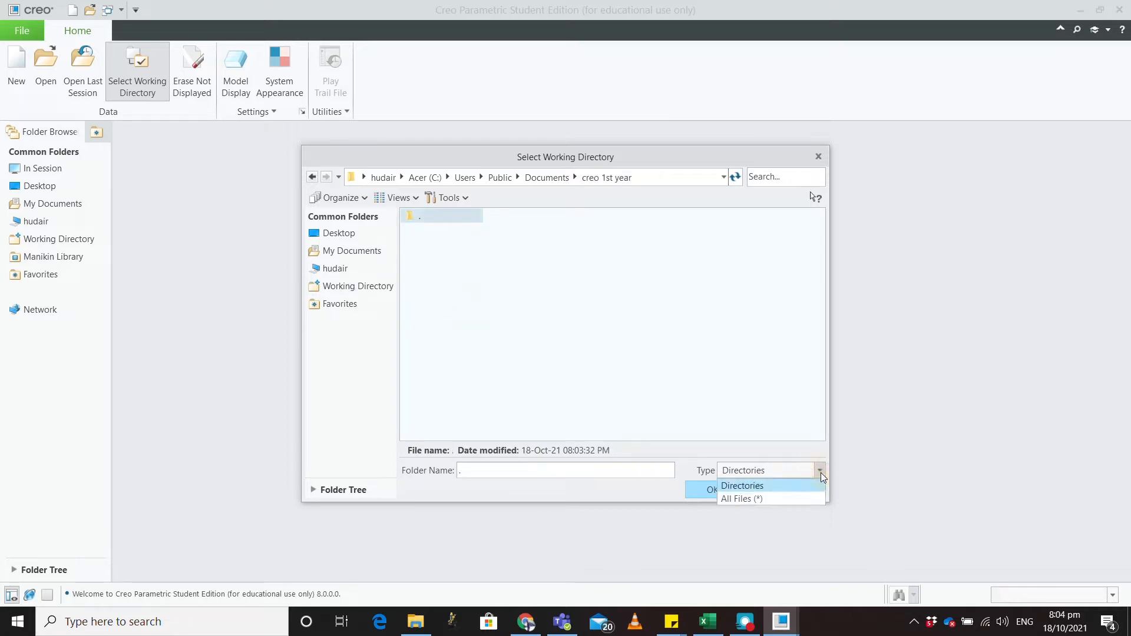
pyautogui.click(787, 498)
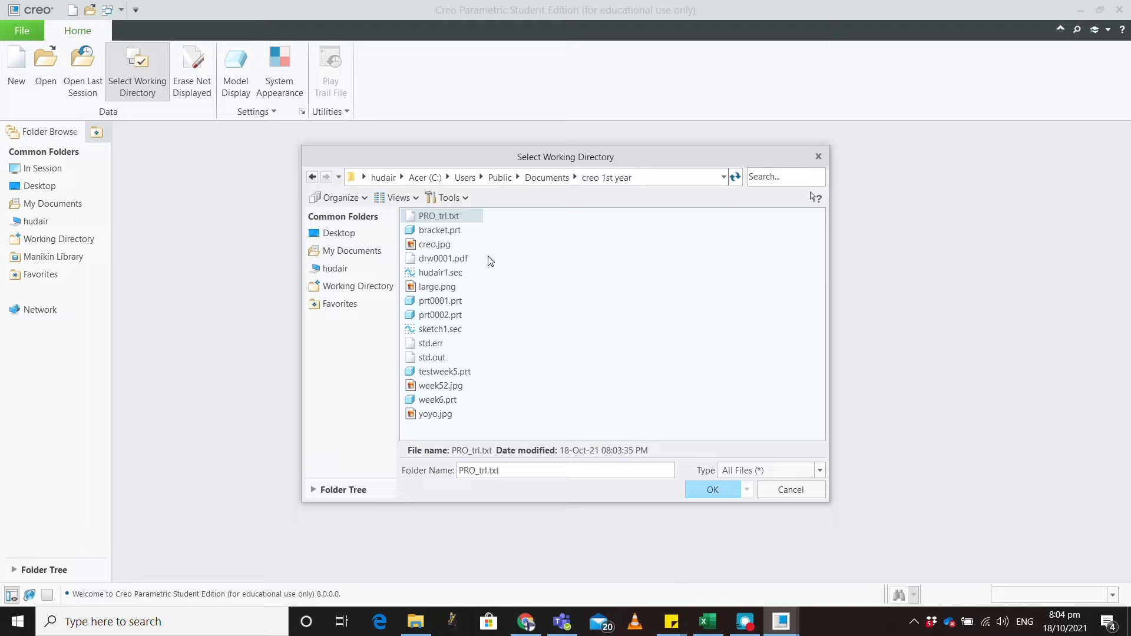
pyautogui.click(822, 472)
pyautogui.click(802, 482)
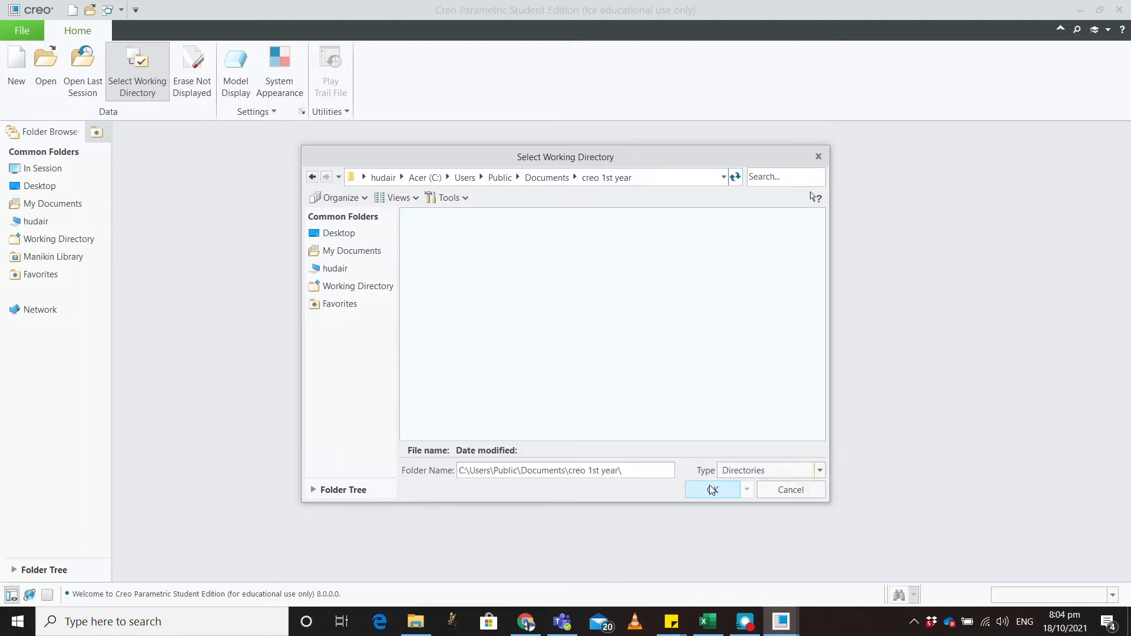
pyautogui.click(712, 490)
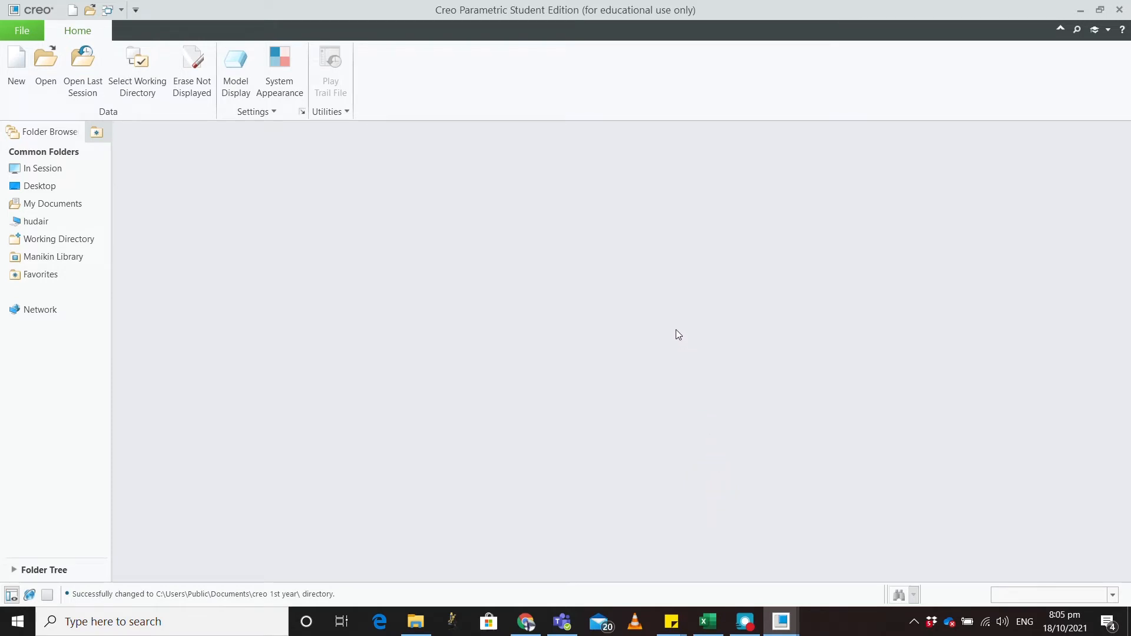
# Step: Open the hudair1.sec section file from the working directory
pyautogui.click(46, 77)
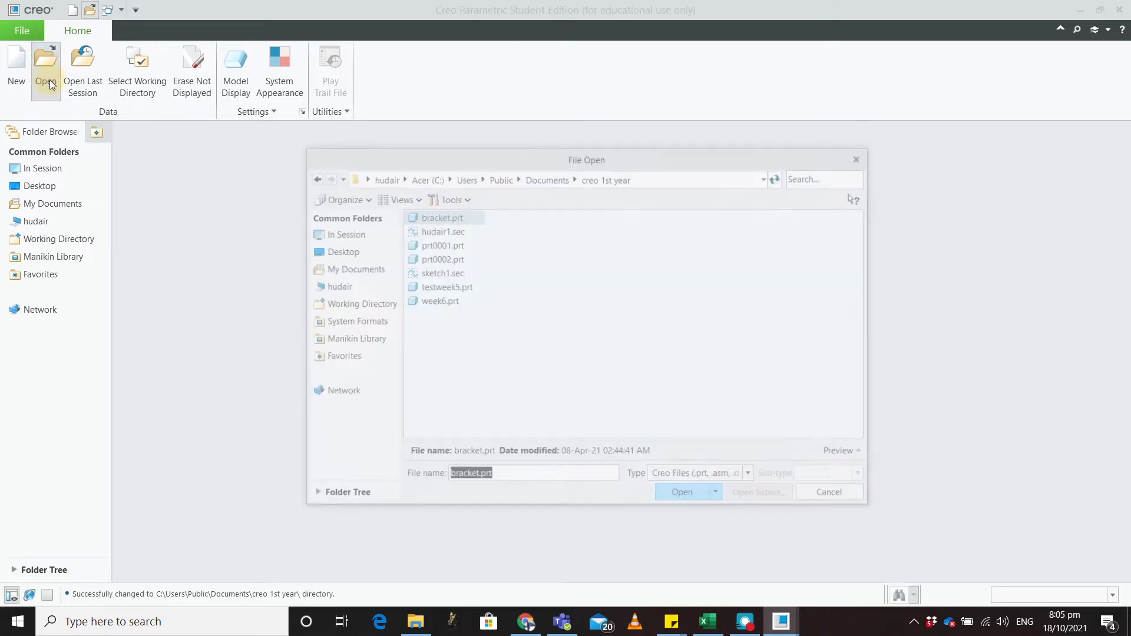
pyautogui.click(444, 232)
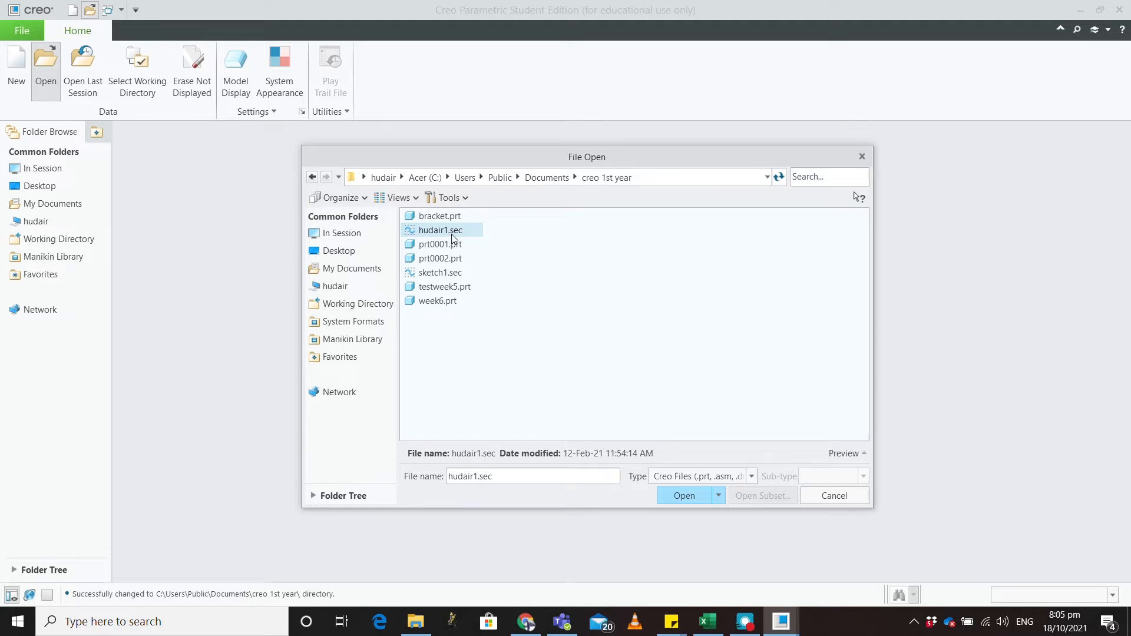
pyautogui.click(684, 495)
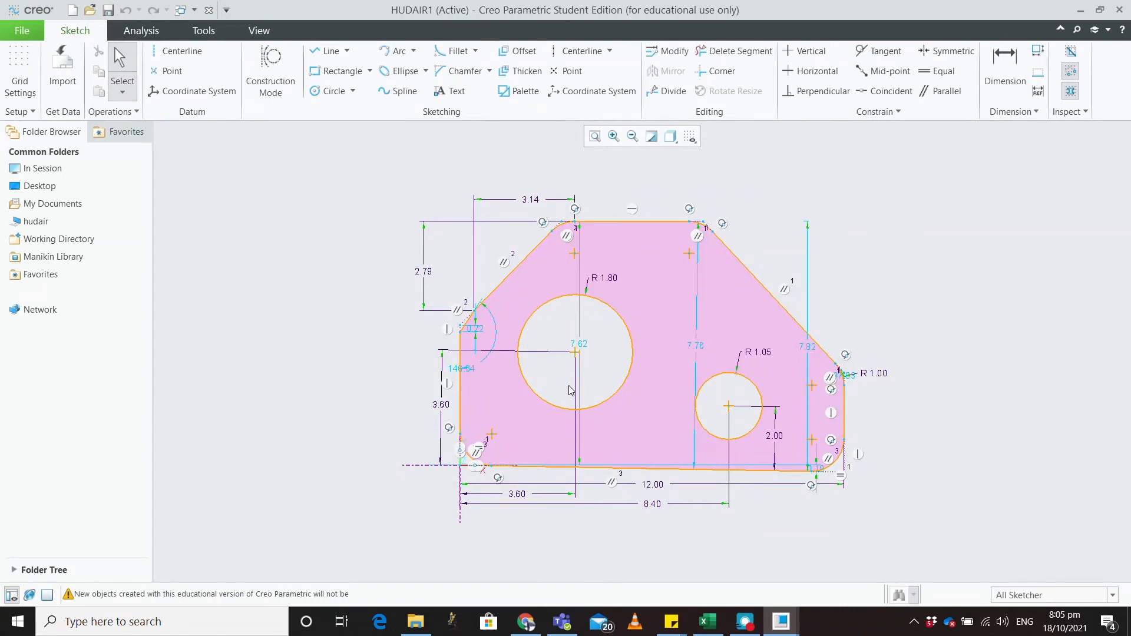
# Step: Window-select the whole hudair1 plate profile, holes included, to pick all 77 entities
pyautogui.scroll(-1, 570, 390)
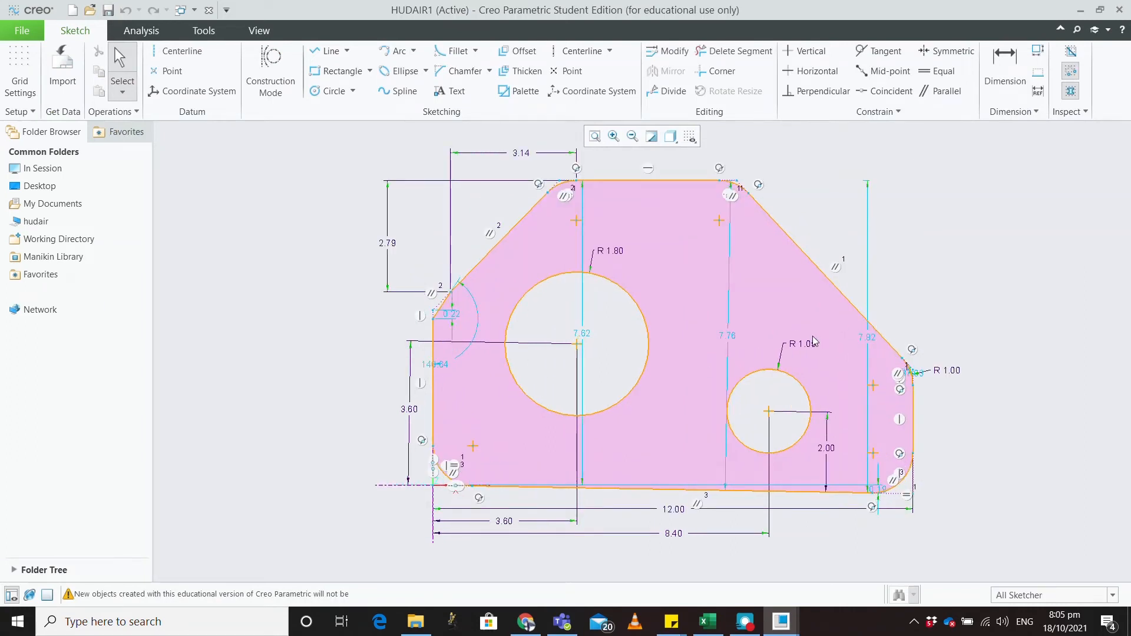
pyautogui.scroll(3, 772, 353)
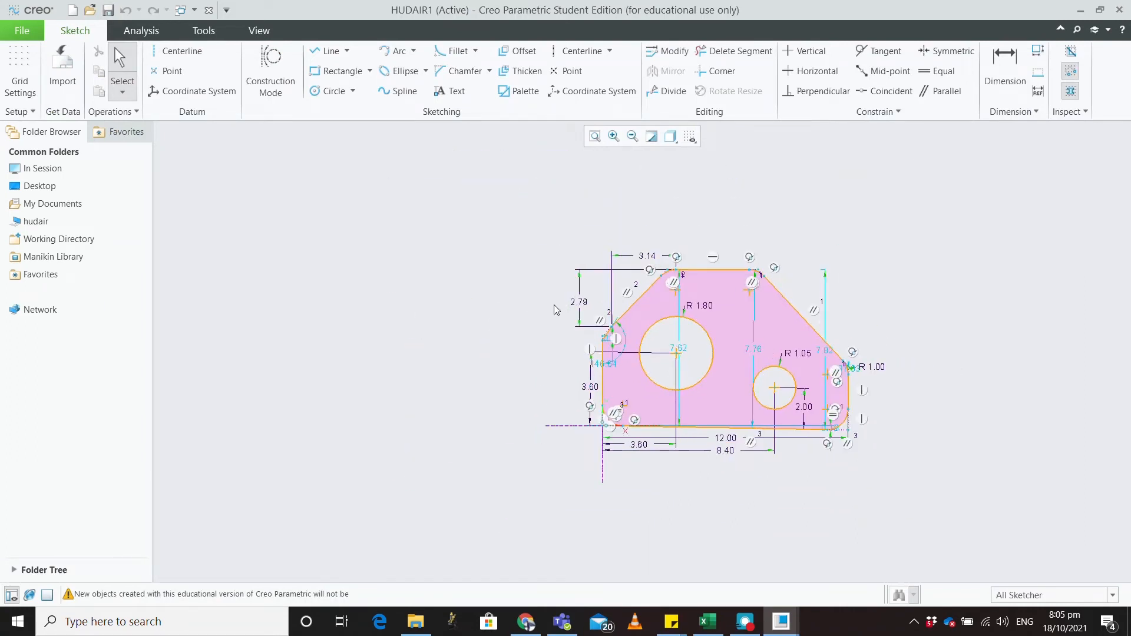
pyautogui.scroll(-2, 954, 393)
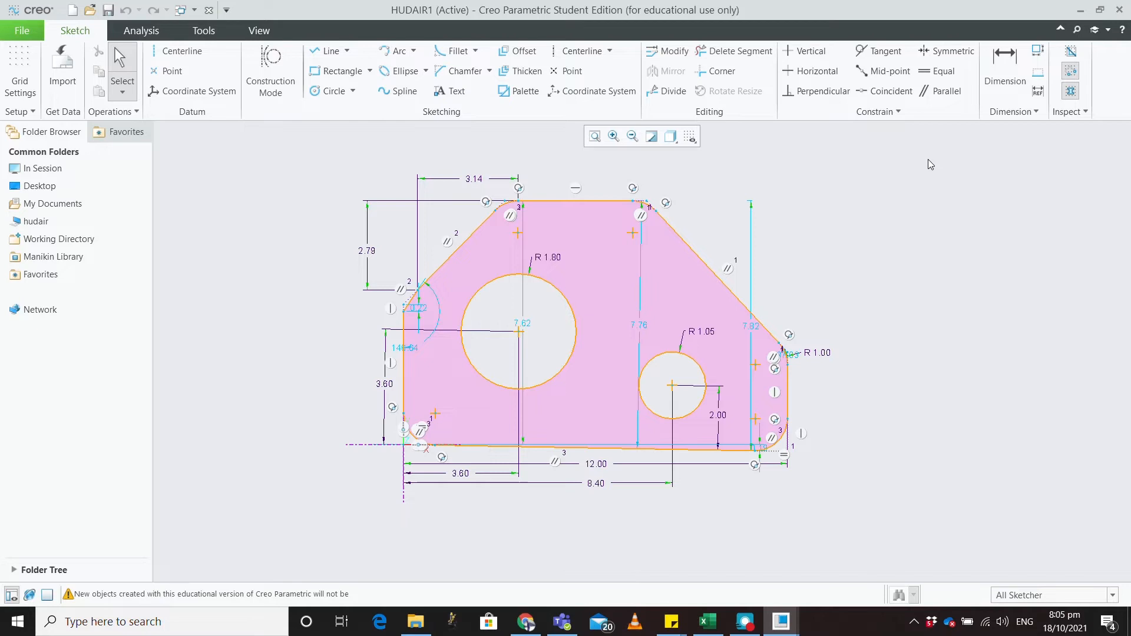
pyautogui.scroll(1, 931, 218)
pyautogui.scroll(-1, 919, 192)
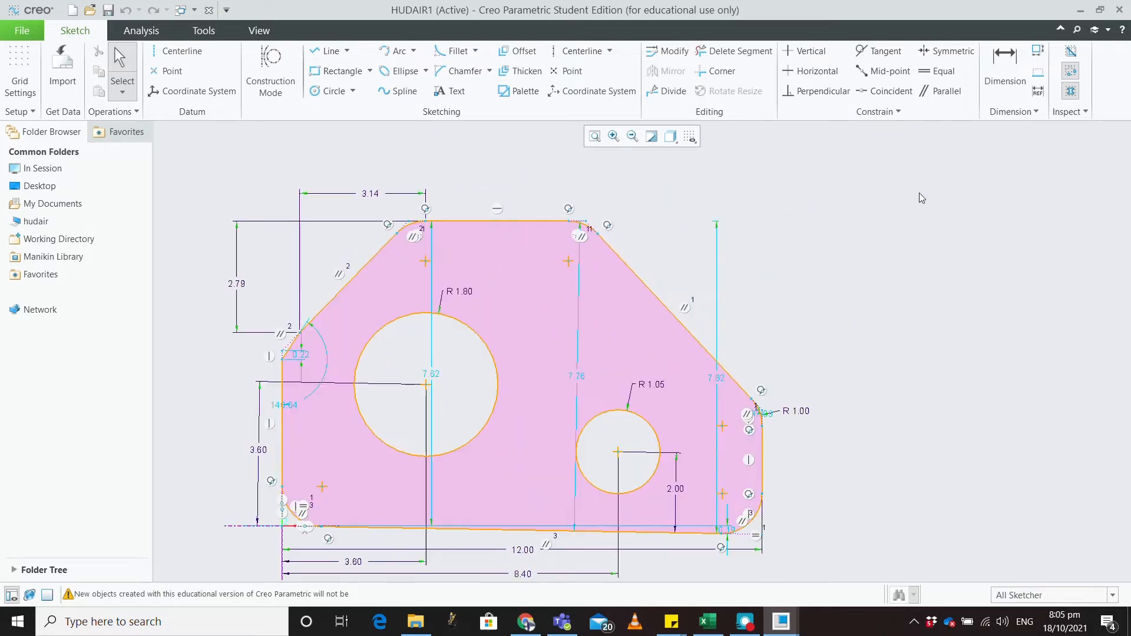
pyautogui.scroll(1, 916, 193)
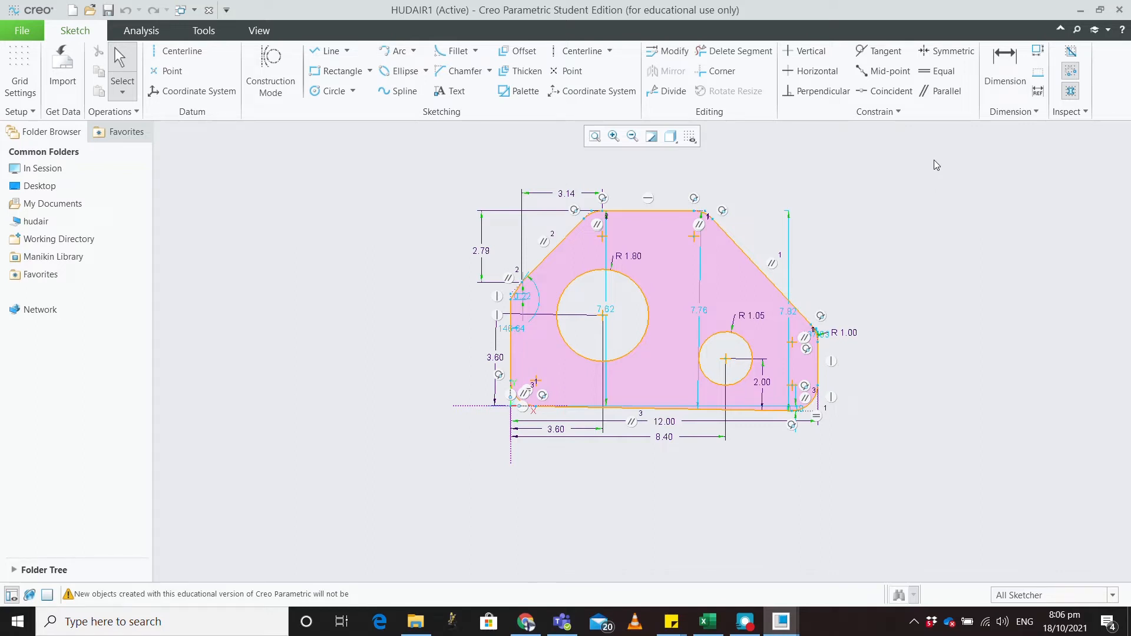
pyautogui.moveTo(933, 153)
pyautogui.mouseDown()
pyautogui.moveTo(828, 415)
pyautogui.moveTo(393, 497)
pyautogui.mouseUp()
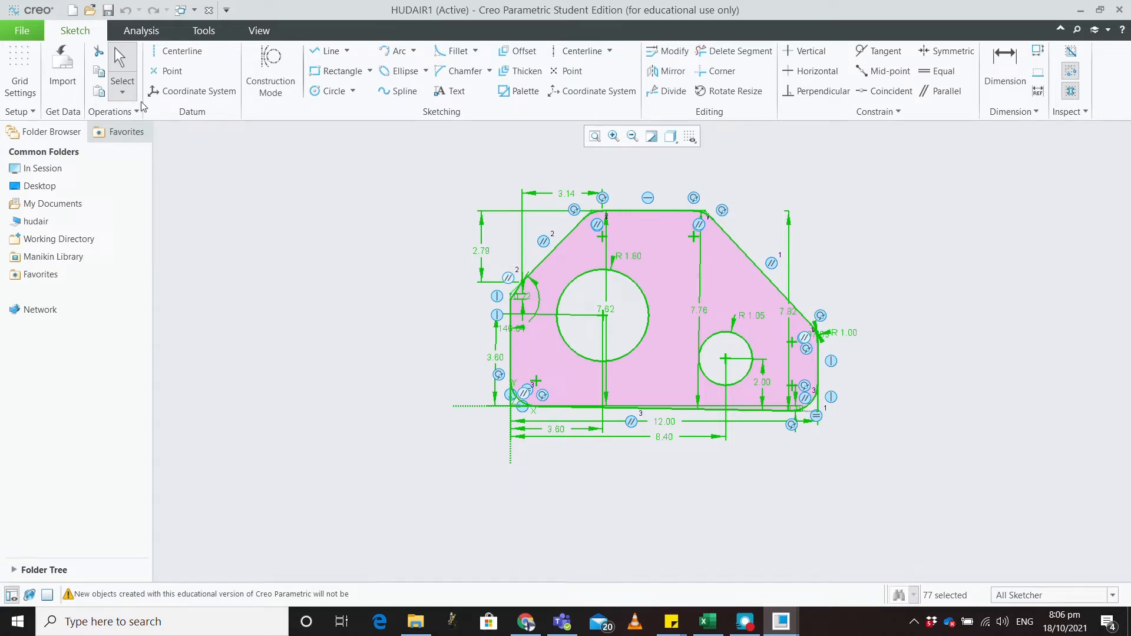
# Step: Create a new Part/Solid file named '123' with Use default template unticked
pyautogui.click(21, 32)
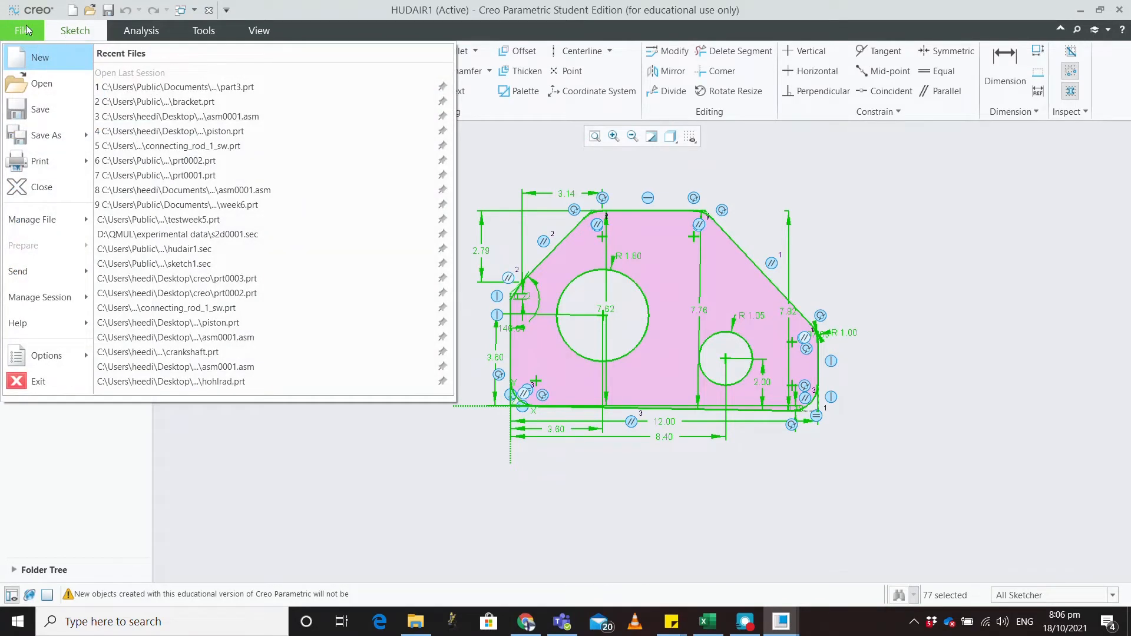
pyautogui.click(36, 54)
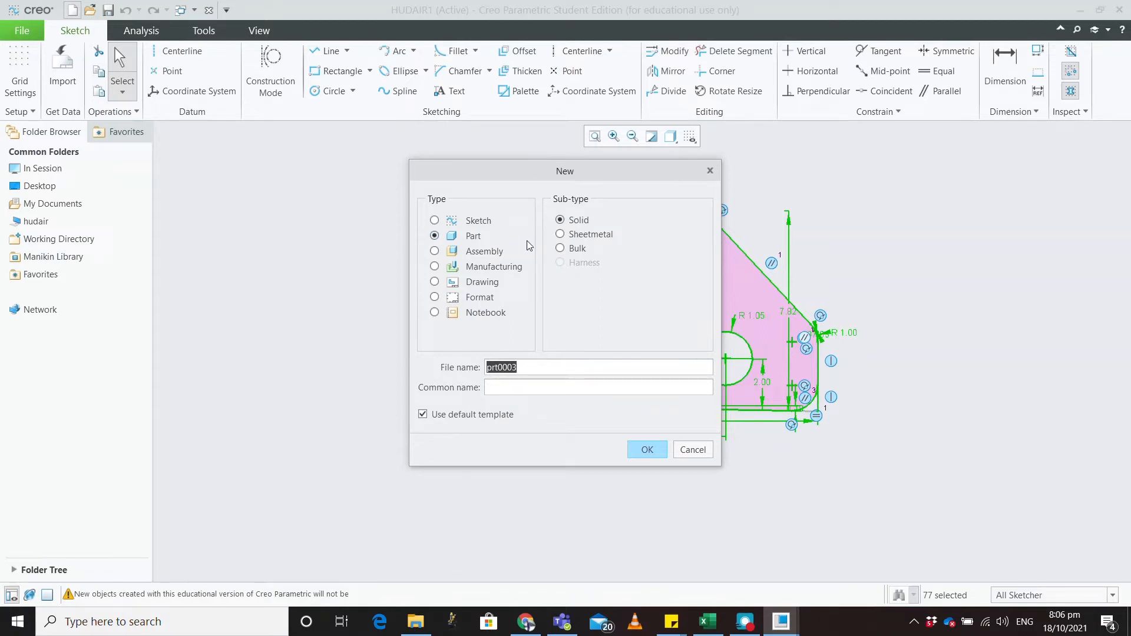
pyautogui.write('123')
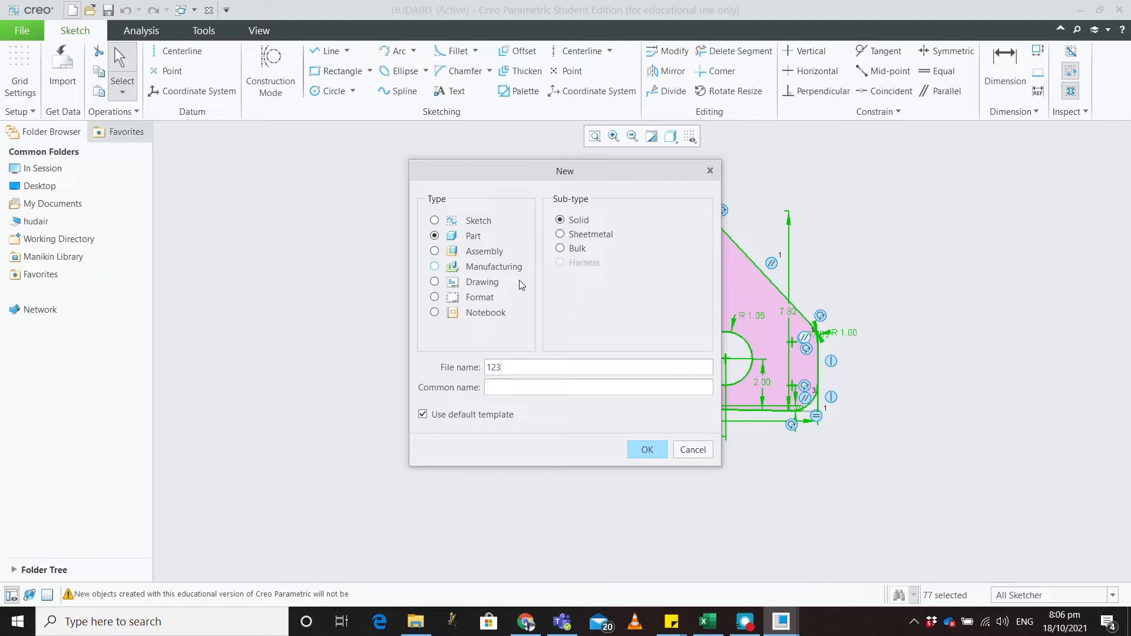
pyautogui.click(437, 414)
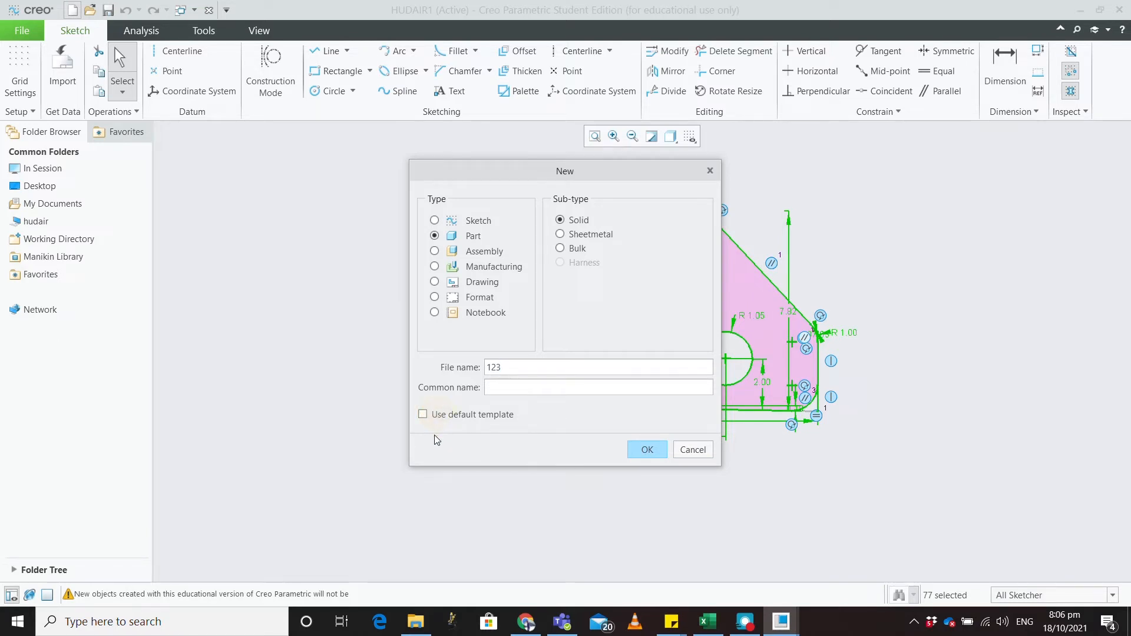
pyautogui.click(646, 450)
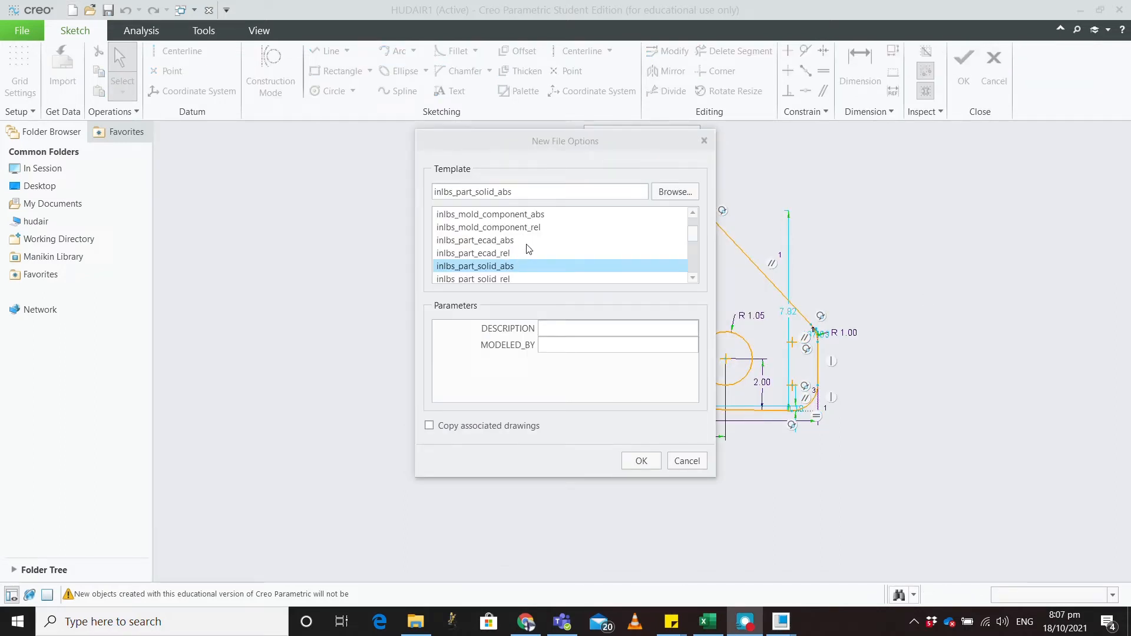
# Step: Choose the mmns_part_solid_abs template and create part 123
pyautogui.scroll(-1, 529, 249)
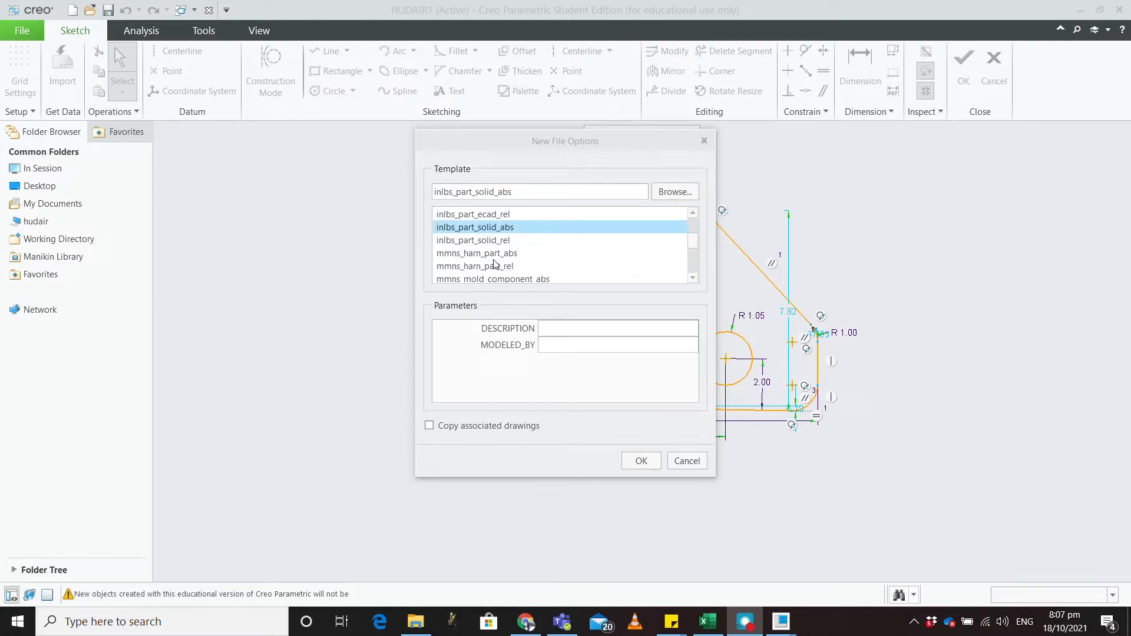
pyautogui.scroll(-1, 500, 251)
pyautogui.scroll(1, 504, 253)
pyautogui.scroll(-1, 504, 253)
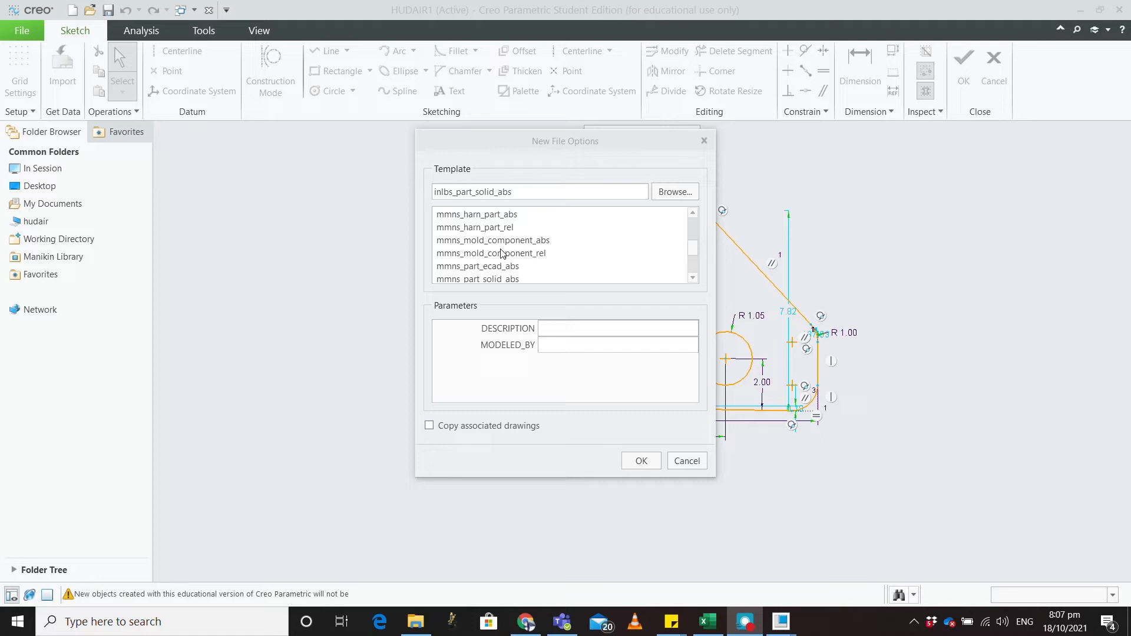
pyautogui.click(501, 266)
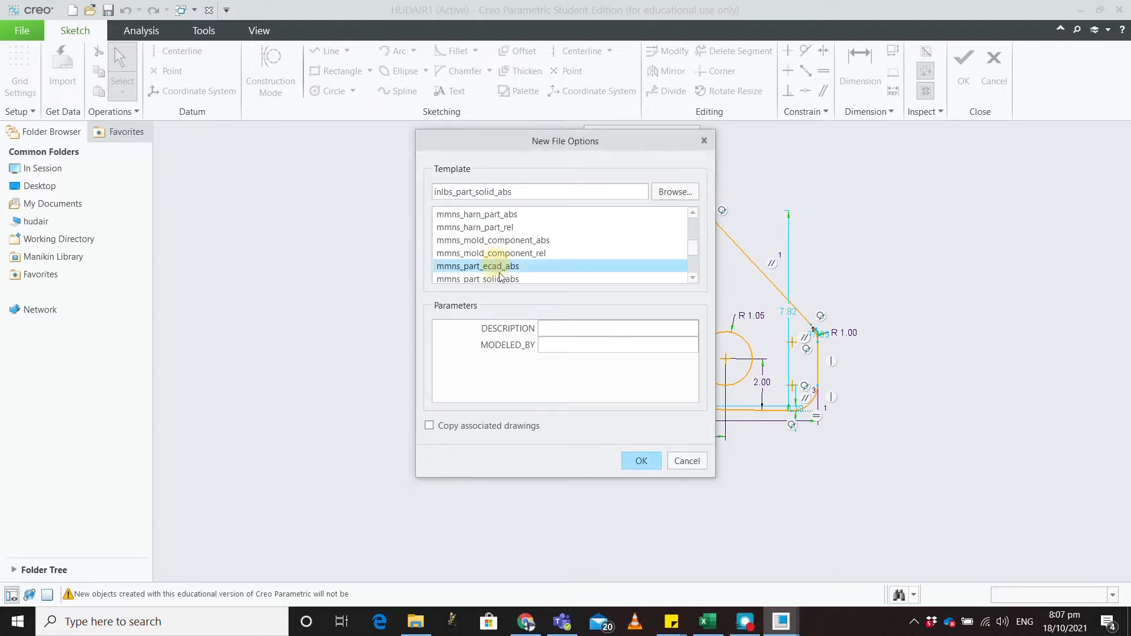
pyautogui.click(498, 280)
pyautogui.scroll(-1, 567, 267)
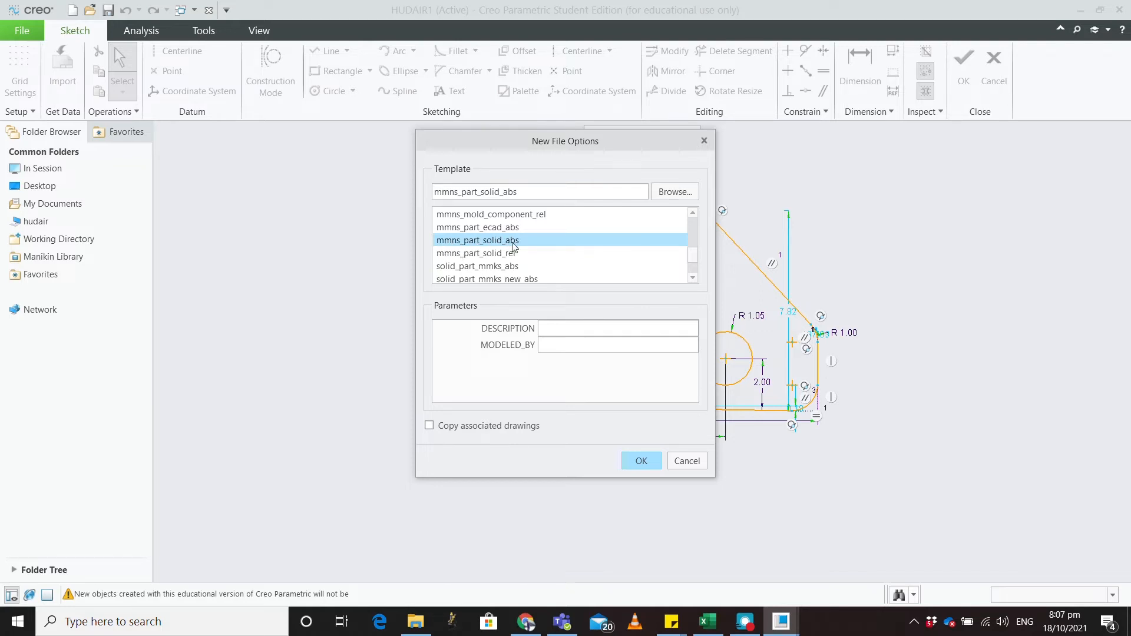
pyautogui.click(634, 461)
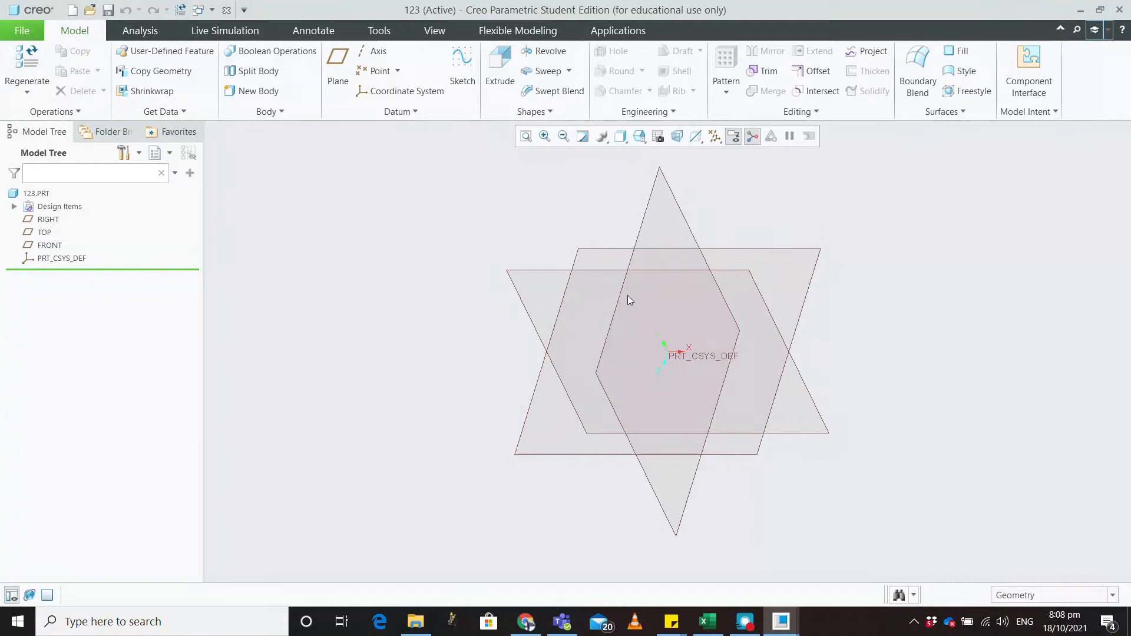
# Step: Orbit the datum planes to a new angle and select the TOP plane as the sketch plane
pyautogui.moveTo(452, 337)
pyautogui.mouseDown(button='middle')
pyautogui.moveTo(467, 308)
pyautogui.moveTo(436, 303)
pyautogui.moveTo(468, 303)
pyautogui.moveTo(485, 342)
pyautogui.moveTo(520, 349)
pyautogui.moveTo(494, 393)
pyautogui.mouseUp(button='middle')
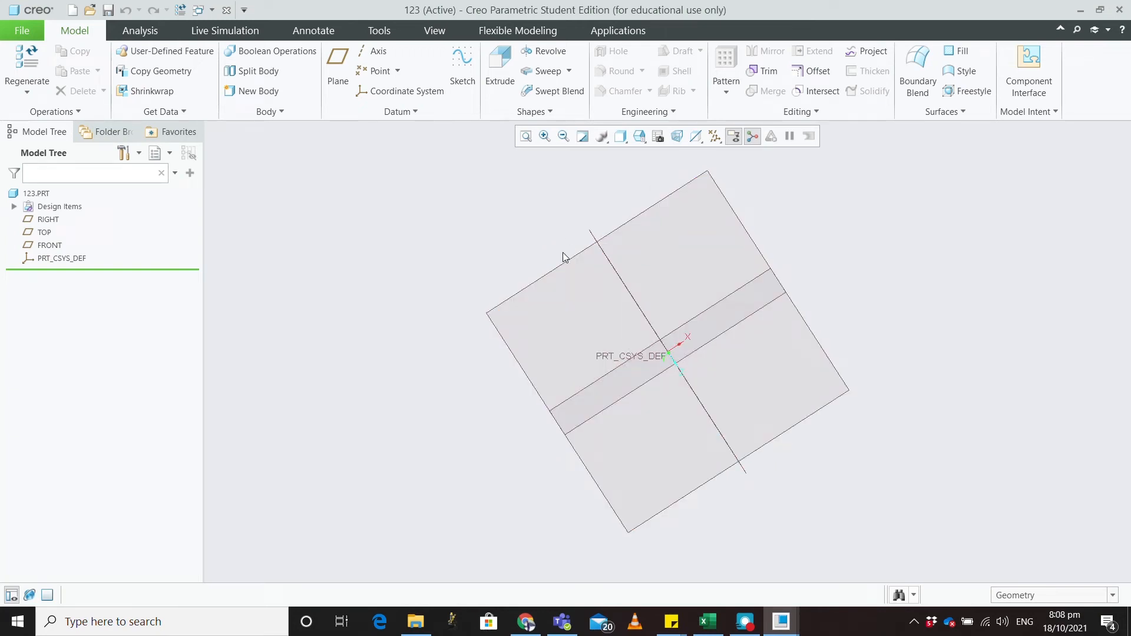
pyautogui.moveTo(449, 277)
pyautogui.mouseDown(button='middle')
pyautogui.moveTo(460, 240)
pyautogui.moveTo(447, 230)
pyautogui.moveTo(485, 228)
pyautogui.mouseUp(button='middle')
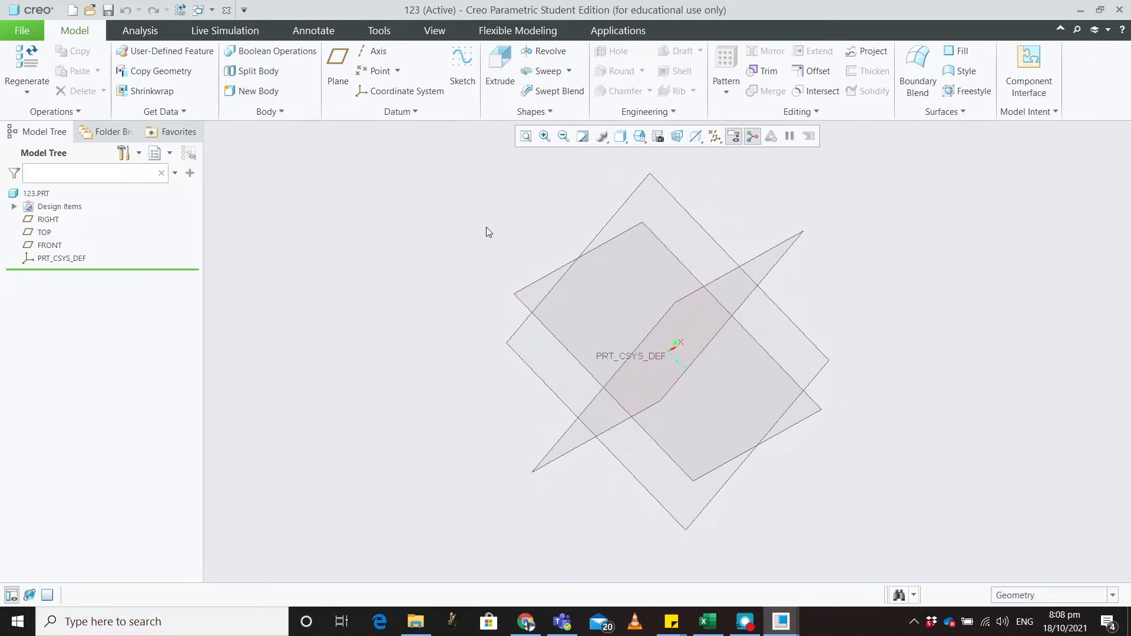
pyautogui.click(667, 196)
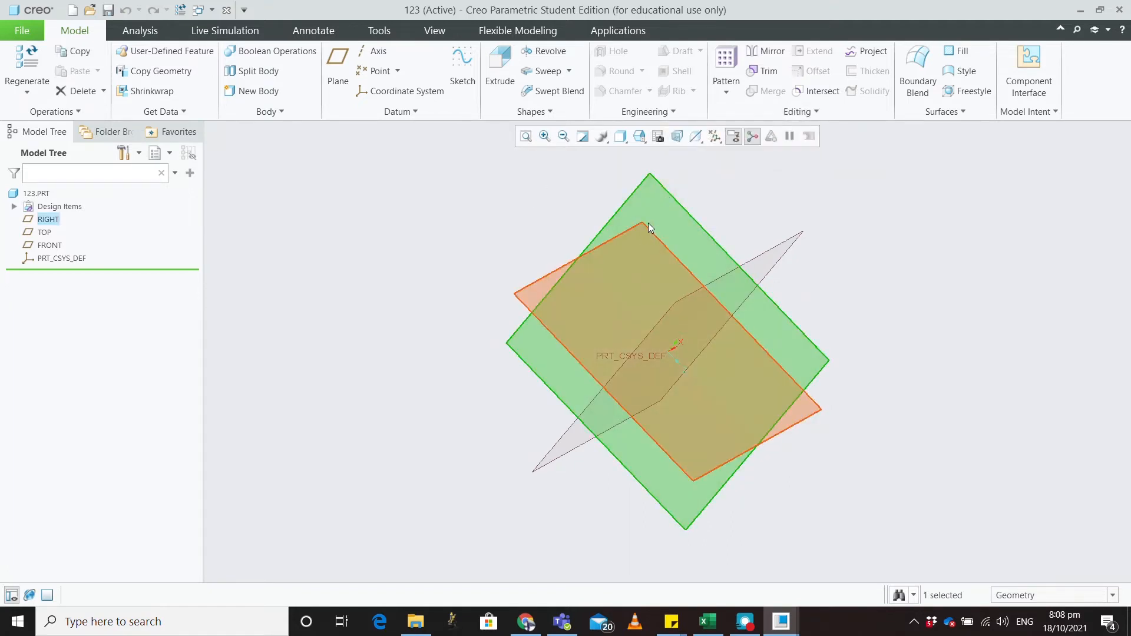
pyautogui.click(520, 219)
pyautogui.moveTo(520, 220); pyautogui.dragTo(487, 235, button='middle')
pyautogui.click(40, 246)
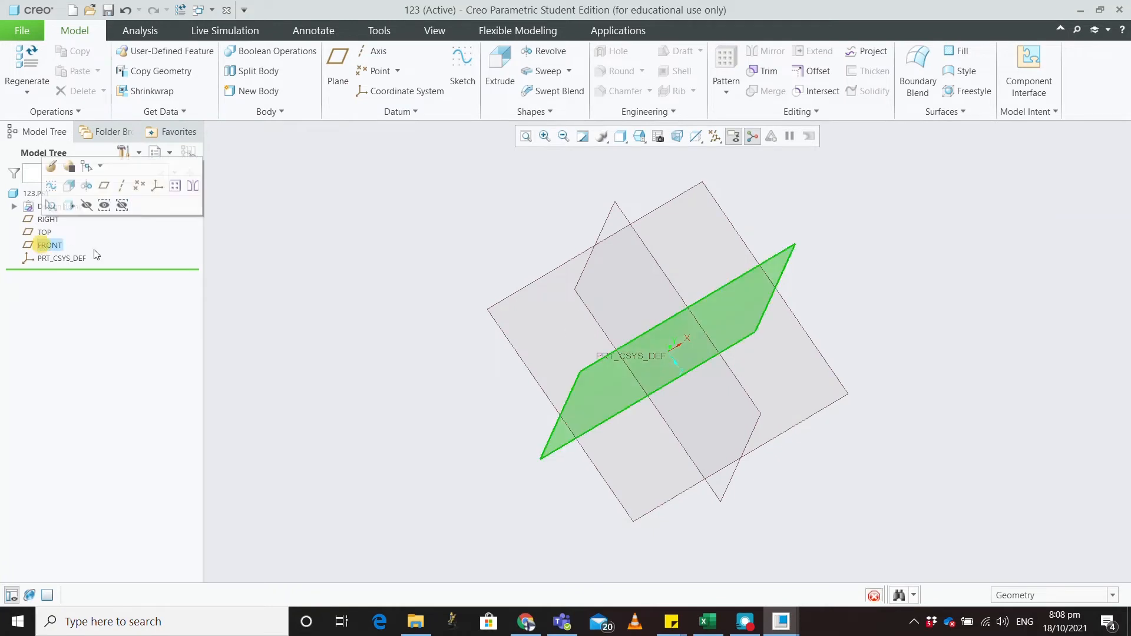
pyautogui.click(372, 264)
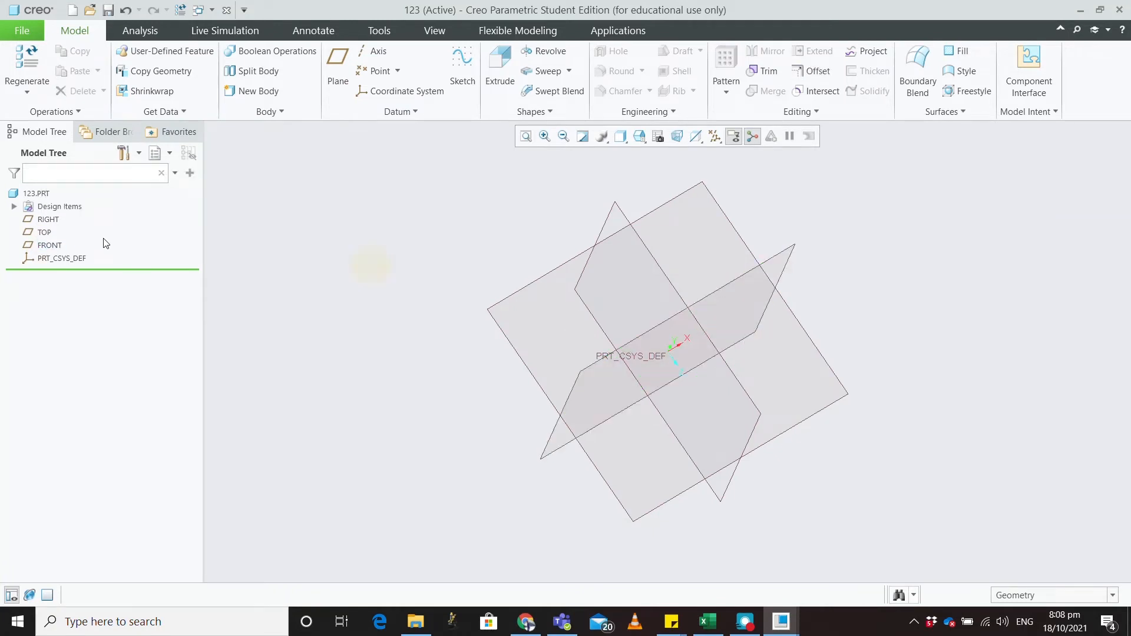
pyautogui.click(44, 232)
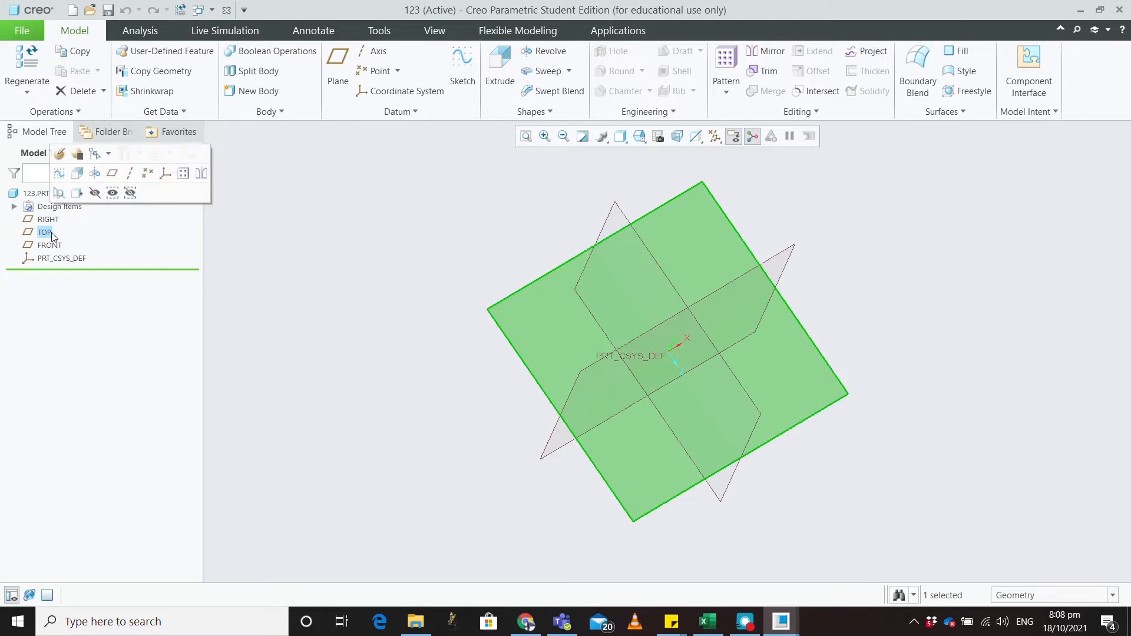
# Step: Begin a sketch on the TOP datum plane and orbit the view to another angle
pyautogui.click(470, 64)
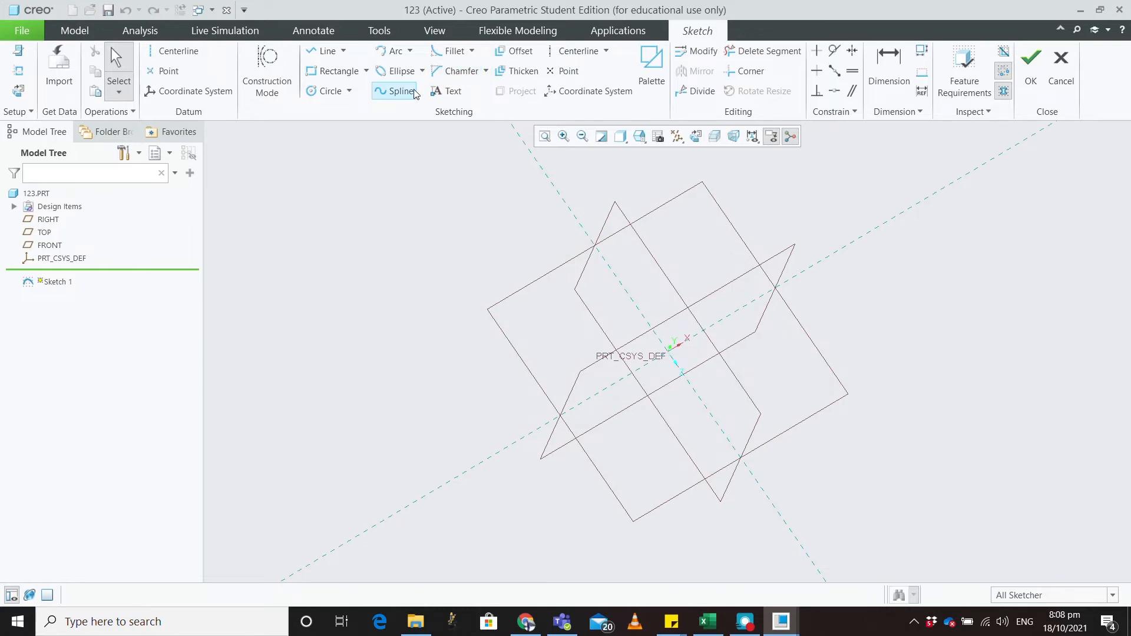
pyautogui.moveTo(520, 303)
pyautogui.mouseDown(button='middle')
pyautogui.moveTo(545, 291)
pyautogui.moveTo(542, 308)
pyautogui.moveTo(529, 301)
pyautogui.moveTo(553, 318)
pyautogui.moveTo(532, 318)
pyautogui.moveTo(547, 340)
pyautogui.mouseUp(button='middle')
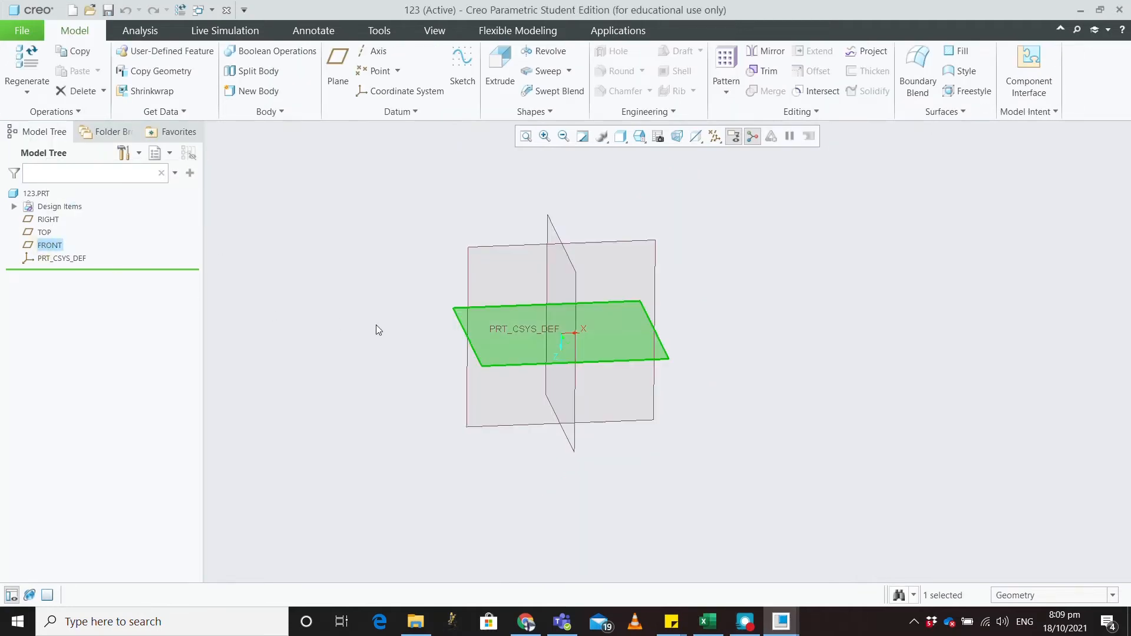
# Step: On the FRONT plane, sketch an open seven-segment line chain and orient to Sketch View
pyautogui.click(464, 78)
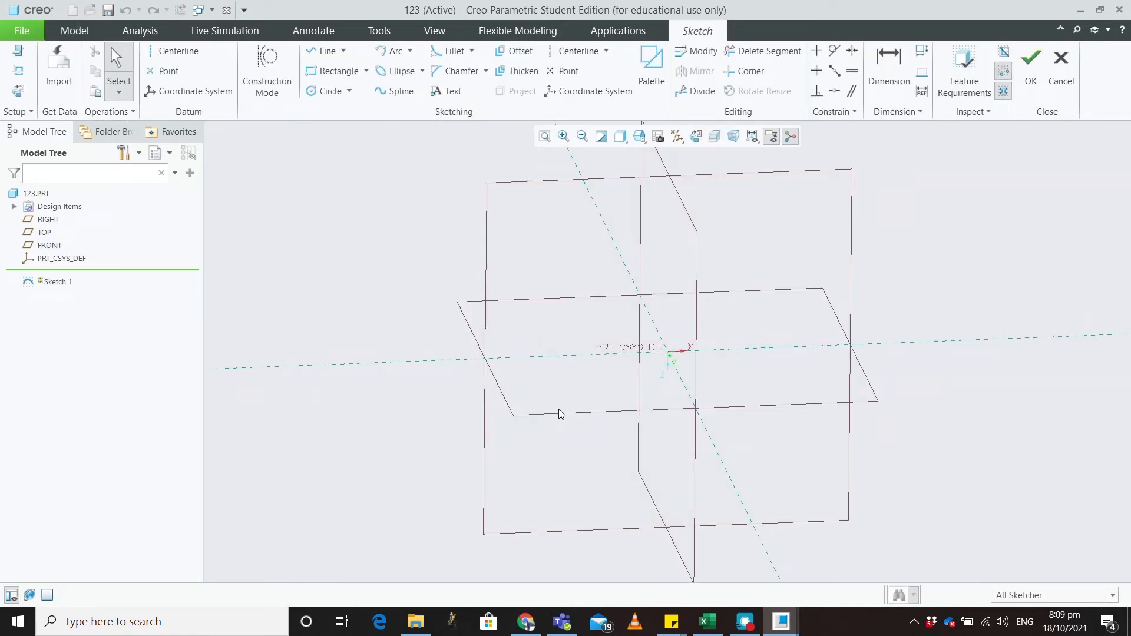
pyautogui.click(324, 51)
pyautogui.click(536, 356)
pyautogui.click(599, 419)
pyautogui.click(741, 402)
pyautogui.click(822, 287)
pyautogui.click(768, 202)
pyautogui.click(619, 281)
pyautogui.click(524, 183)
pyautogui.click(729, 193)
pyautogui.middleClick(723, 370)
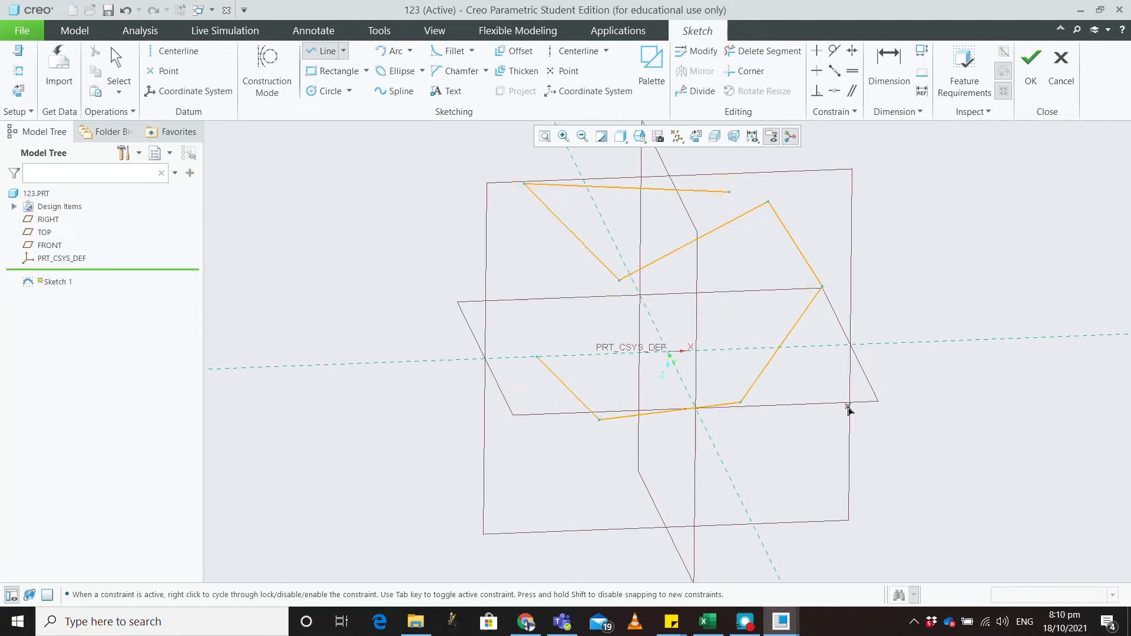
pyautogui.middleClick(854, 392)
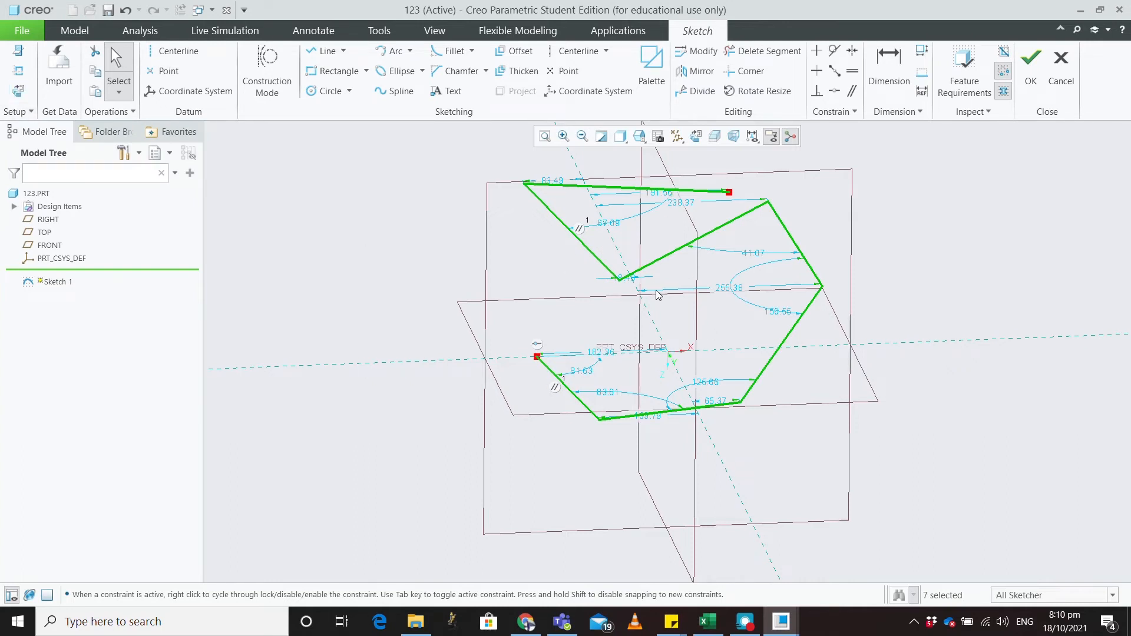
pyautogui.click(25, 94)
# Step: Delete the top line and the right and left slanted lines of the chain
pyautogui.scroll(-3, 438, 327)
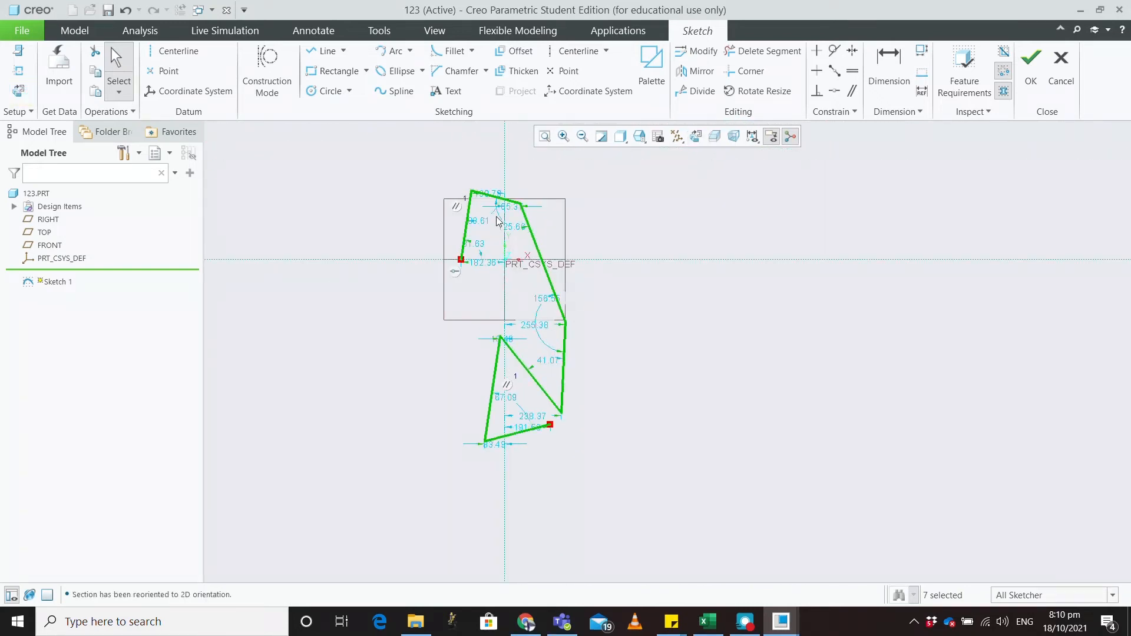
pyautogui.scroll(4, 498, 210)
pyautogui.click(498, 210)
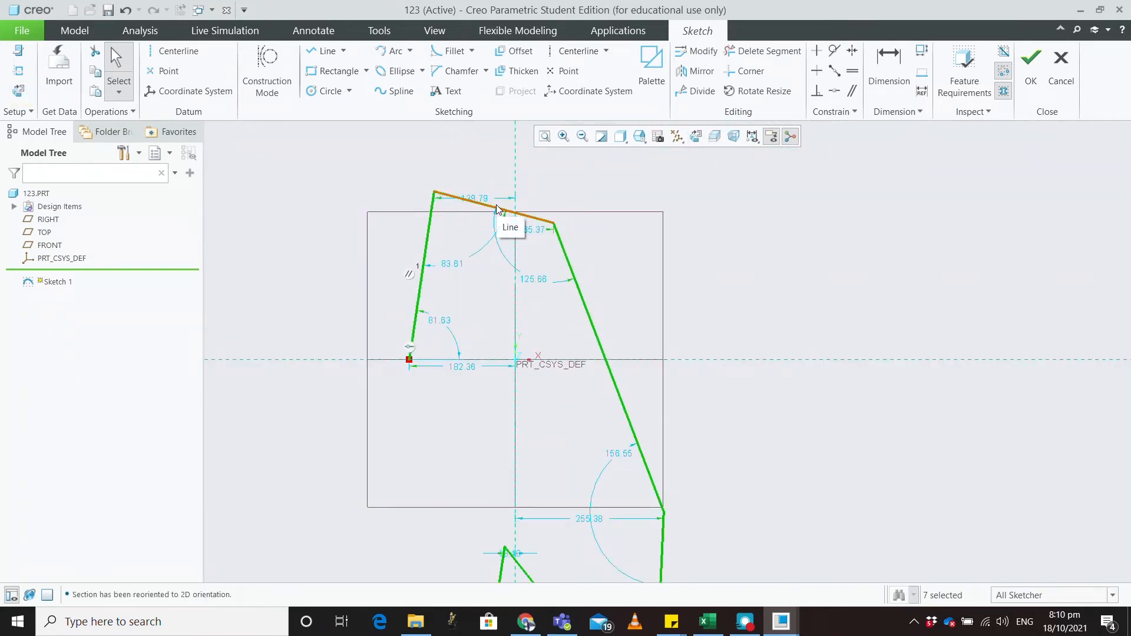
pyautogui.press('Delete')
pyautogui.click(585, 304)
pyautogui.press('Delete')
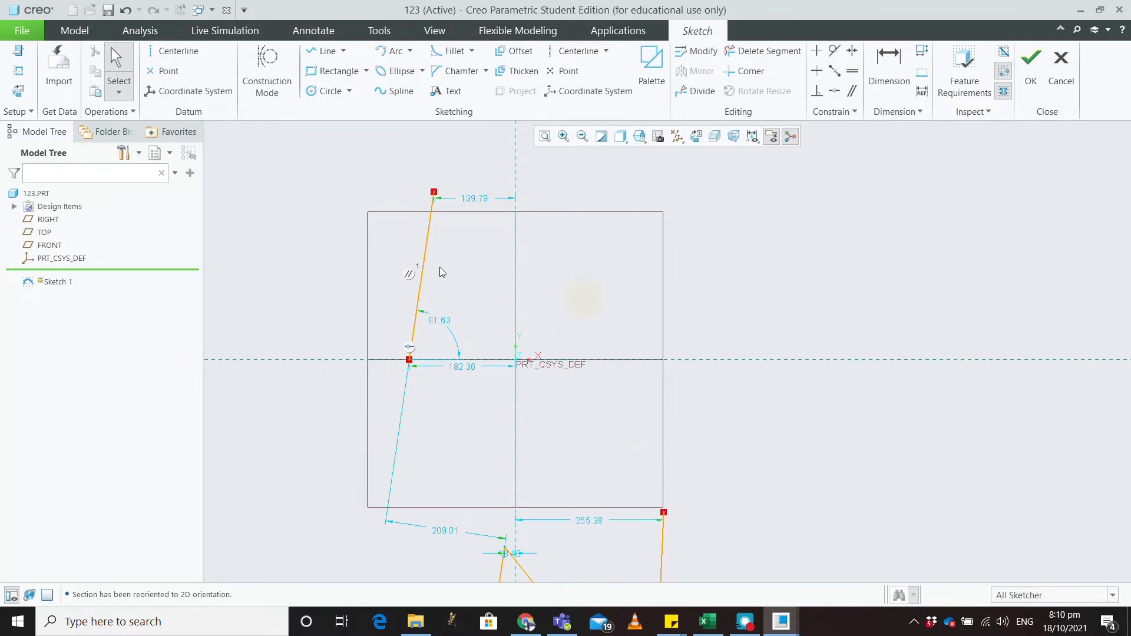
pyautogui.click(429, 243)
pyautogui.press('Delete')
pyautogui.scroll(3, 513, 317)
pyautogui.scroll(-3, 513, 317)
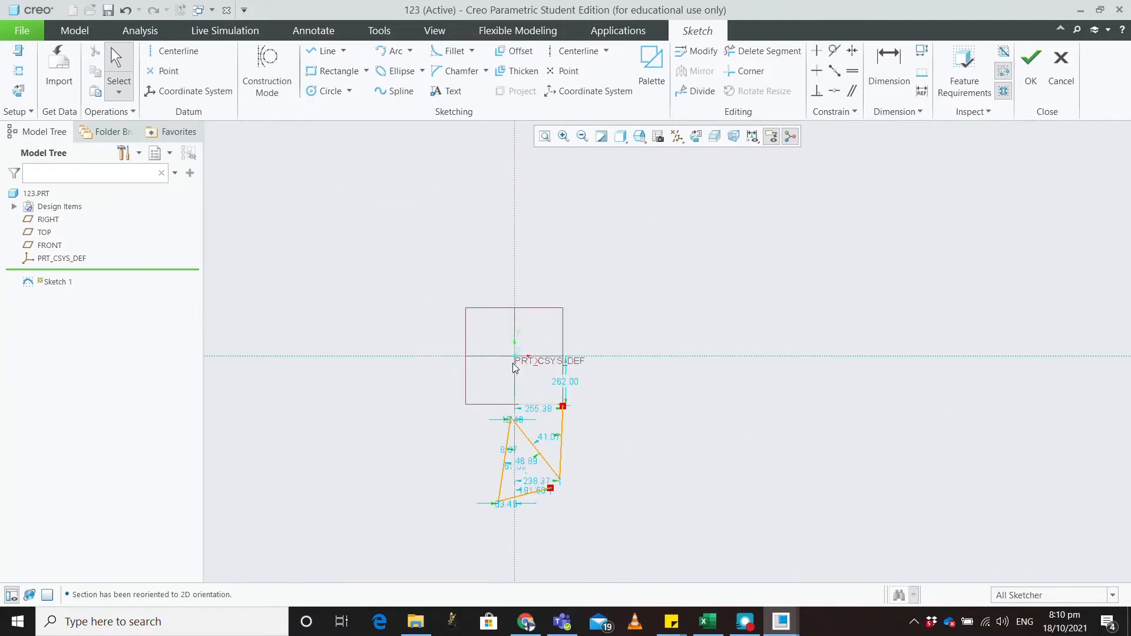
# Step: Delete the remaining vertical, diagonal, near-vertical and short lines, leaving the sketch empty
pyautogui.click(563, 450)
pyautogui.press('Delete')
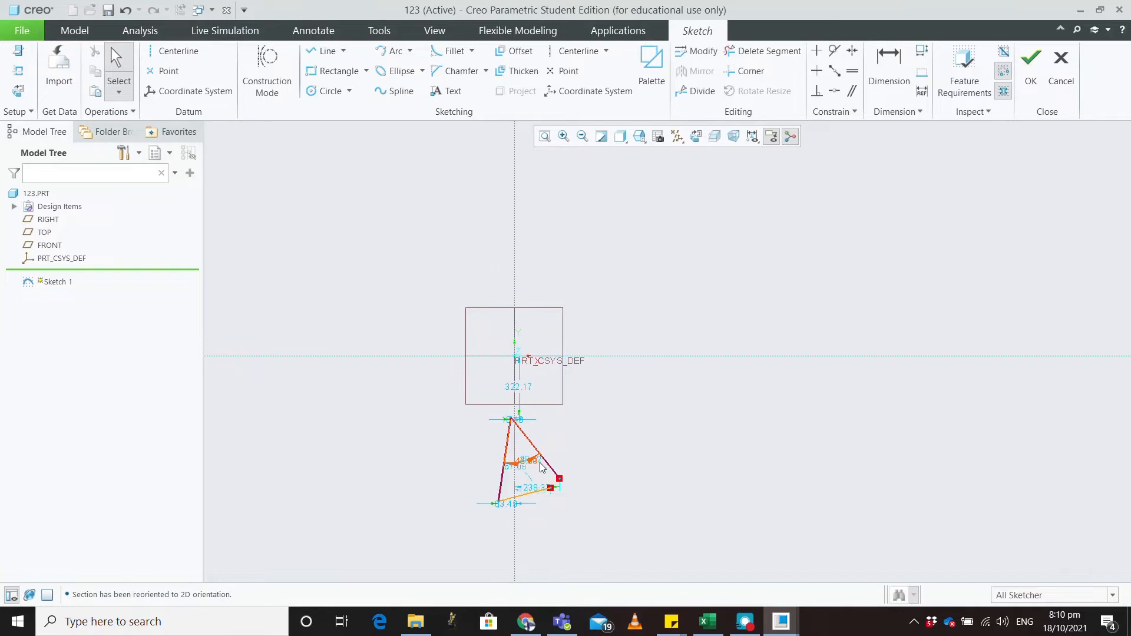
pyautogui.click(544, 459)
pyautogui.press('Delete')
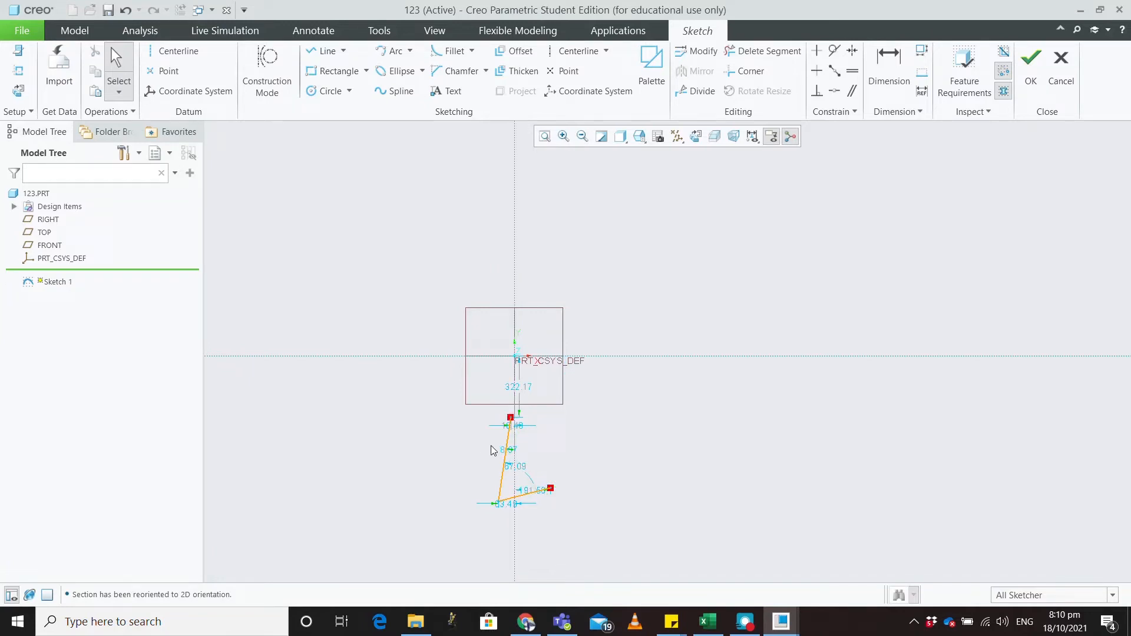
pyautogui.click(502, 478)
pyautogui.press('Delete')
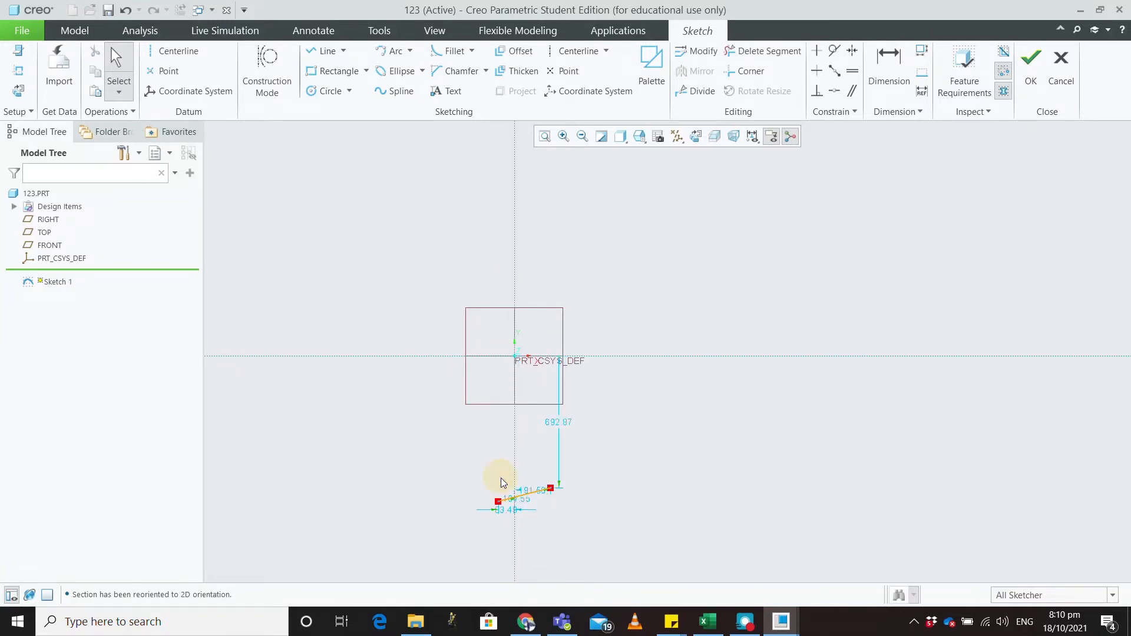
pyautogui.click(539, 493)
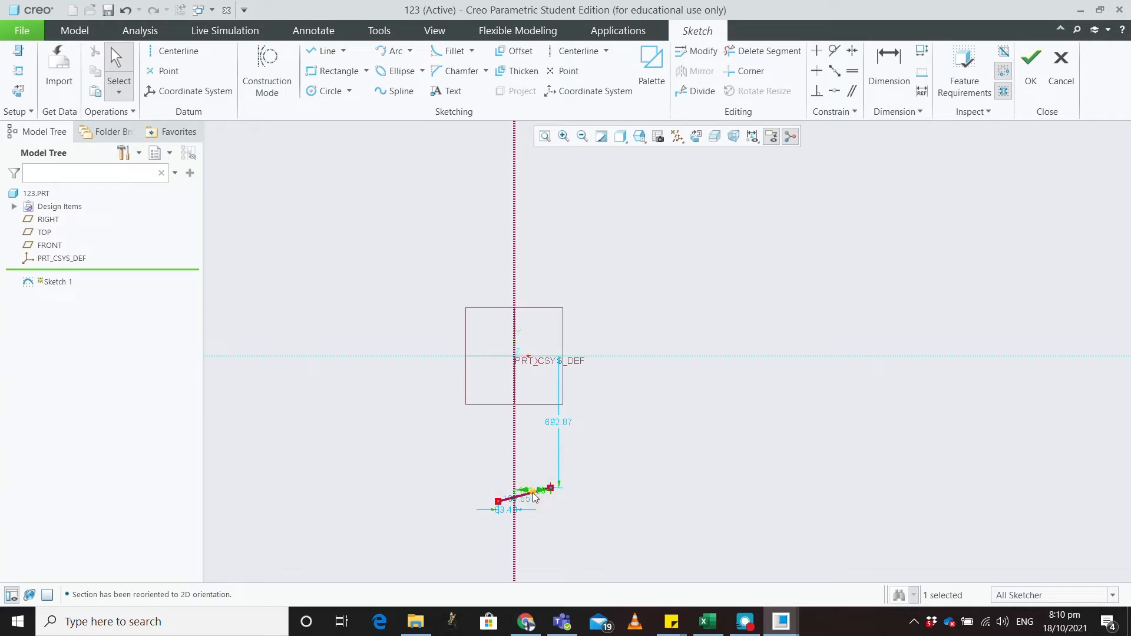
pyautogui.press('Delete')
pyautogui.scroll(-4, 528, 496)
pyautogui.scroll(3, 546, 476)
pyautogui.scroll(-3, 545, 480)
pyautogui.scroll(5, 549, 500)
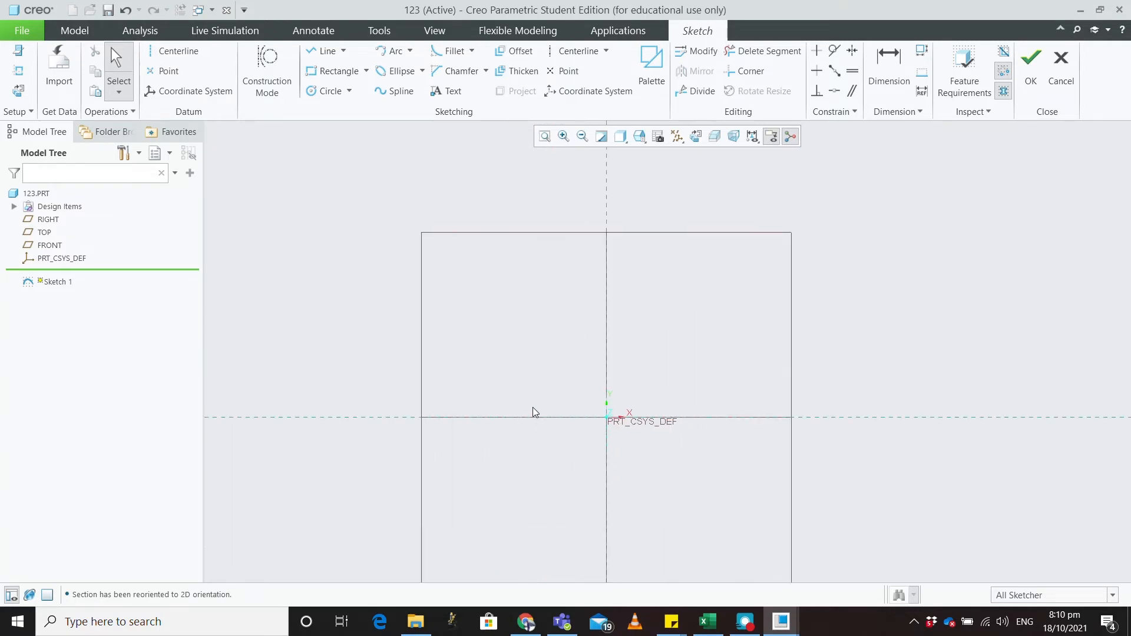
# Step: Paste the copied hudair1 profile and anchor it on the sketch origin PRT_CSYS_DEF
pyautogui.rightClick(645, 359)
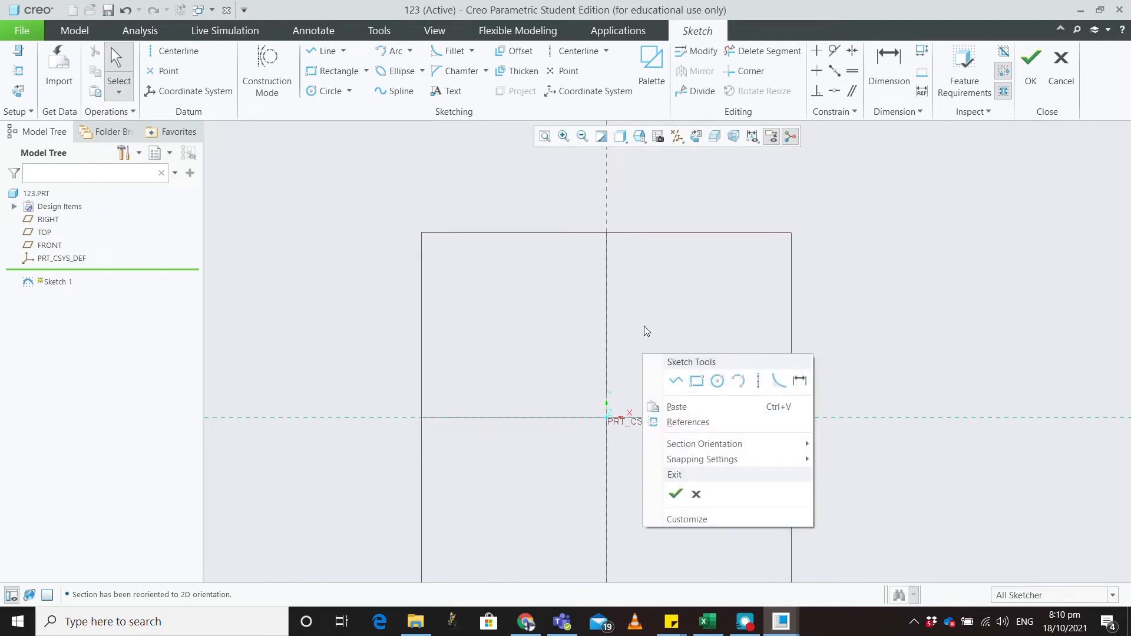
pyautogui.click(644, 327)
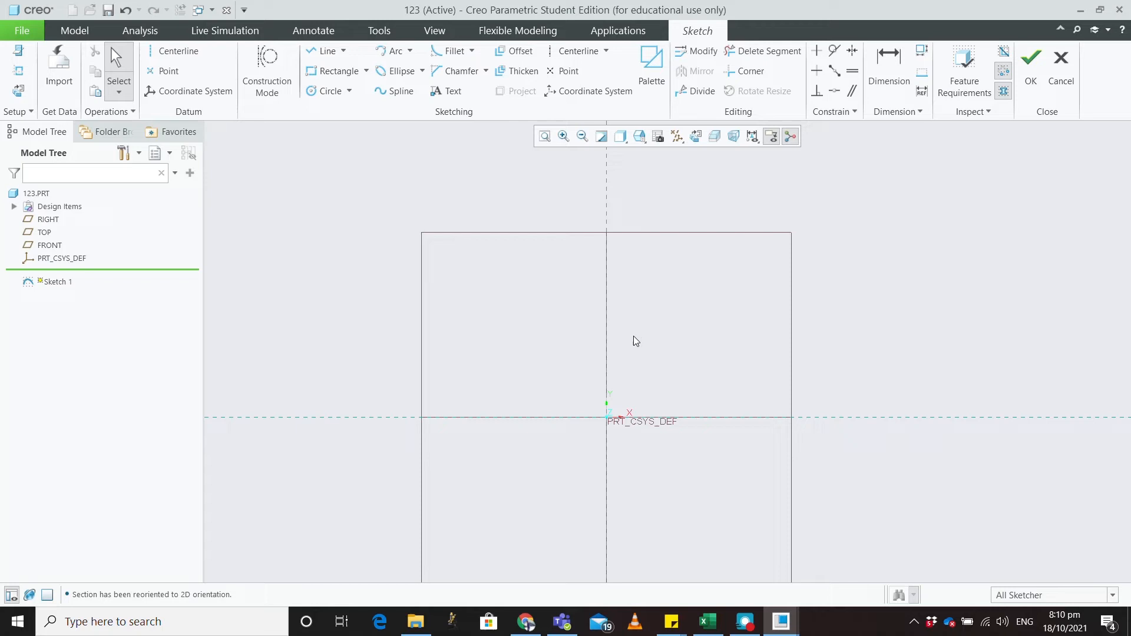
pyautogui.hotkey('ctrl', 'v')
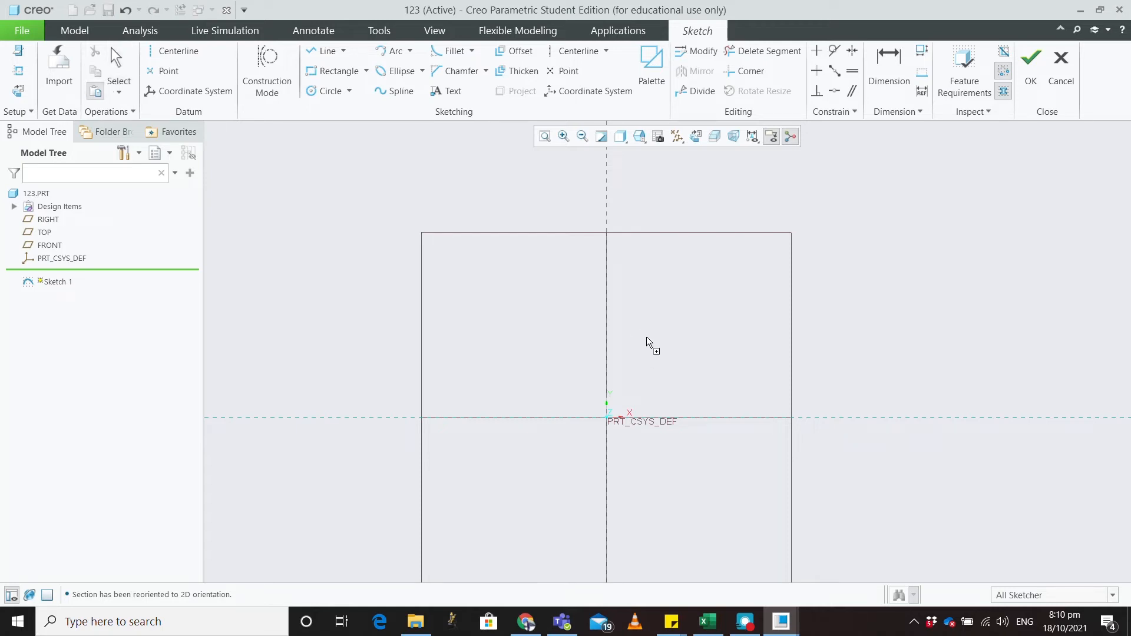
pyautogui.click(624, 397)
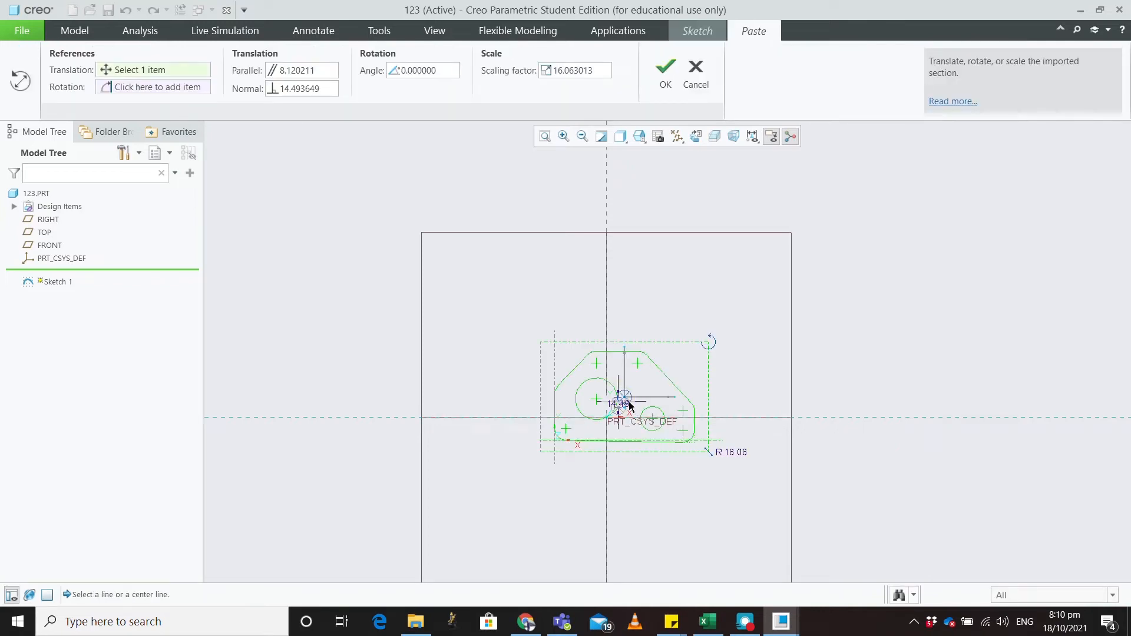
pyautogui.moveTo(627, 404)
pyautogui.mouseDown()
pyautogui.moveTo(616, 412)
pyautogui.moveTo(649, 328)
pyautogui.moveTo(608, 356)
pyautogui.moveTo(607, 417)
pyautogui.mouseUp()
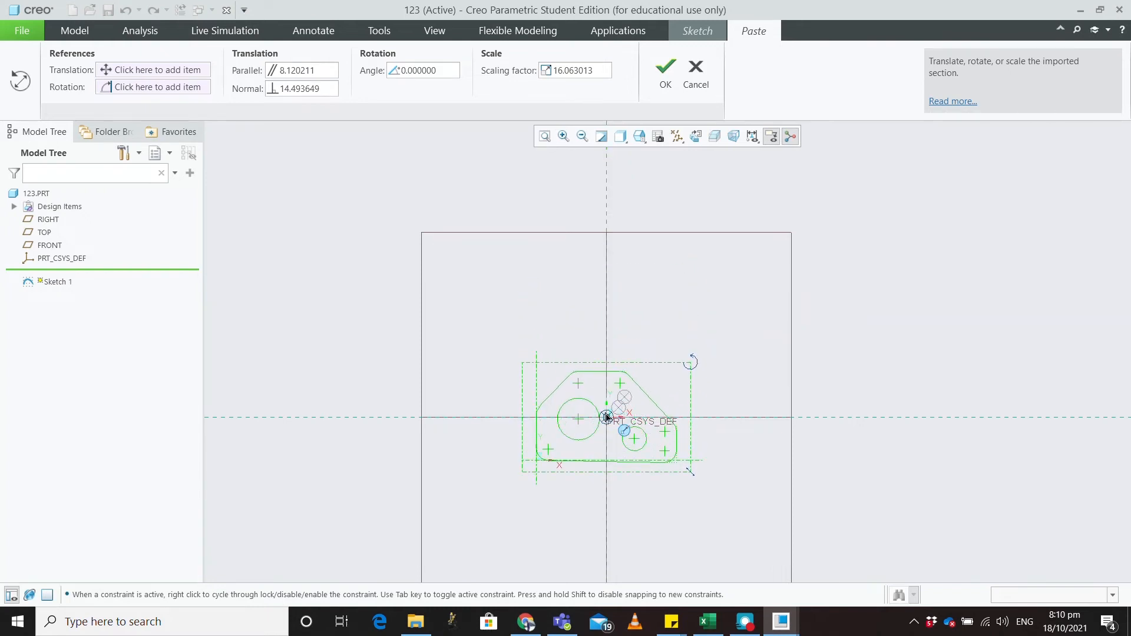
pyautogui.click(607, 417)
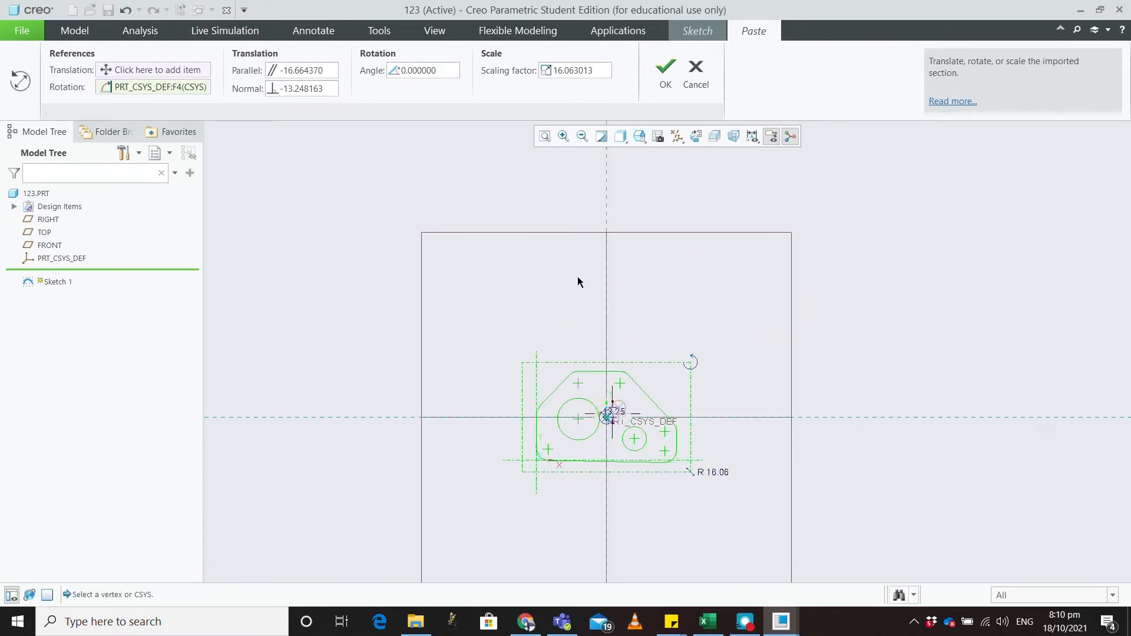
# Step: Set the paste scaling factor to 1 and confirm the placement
pyautogui.doubleClick(541, 75)
pyautogui.write('1')
pyautogui.click(448, 70)
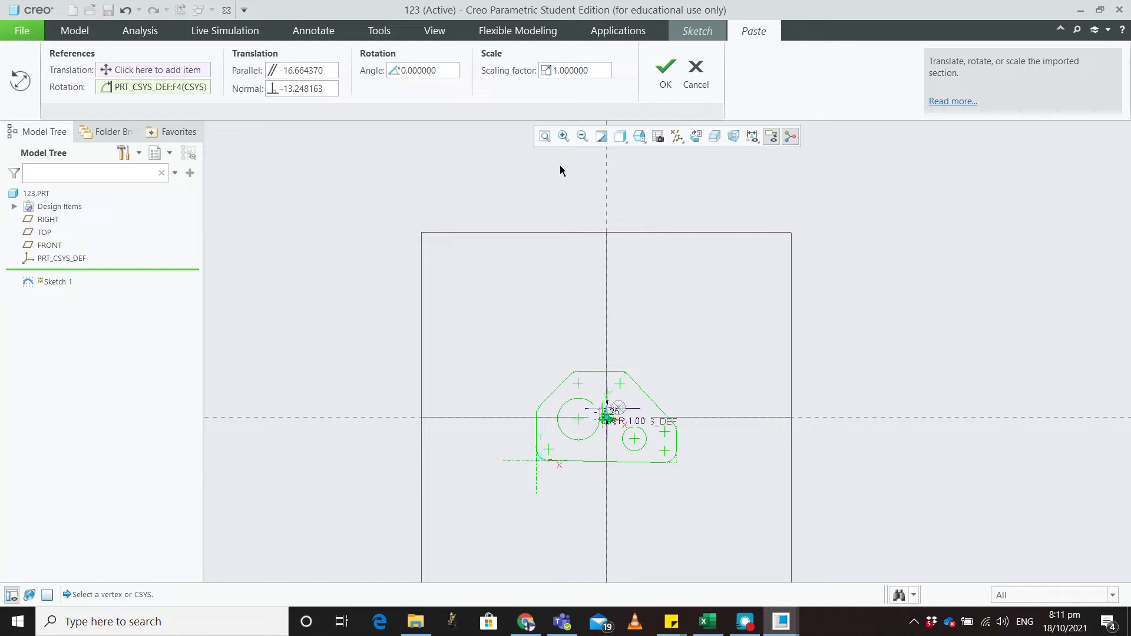
pyautogui.click(669, 86)
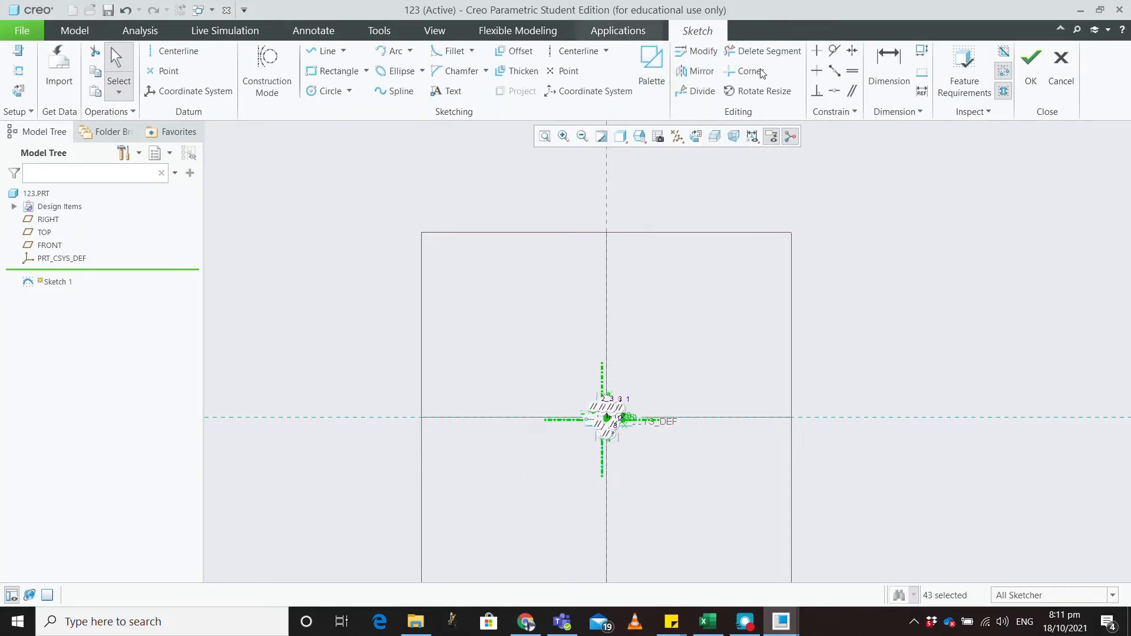
# Step: Fit the pasted profile in view, clear the selection, and decline quitting Sketch 1
pyautogui.scroll(5, 631, 395)
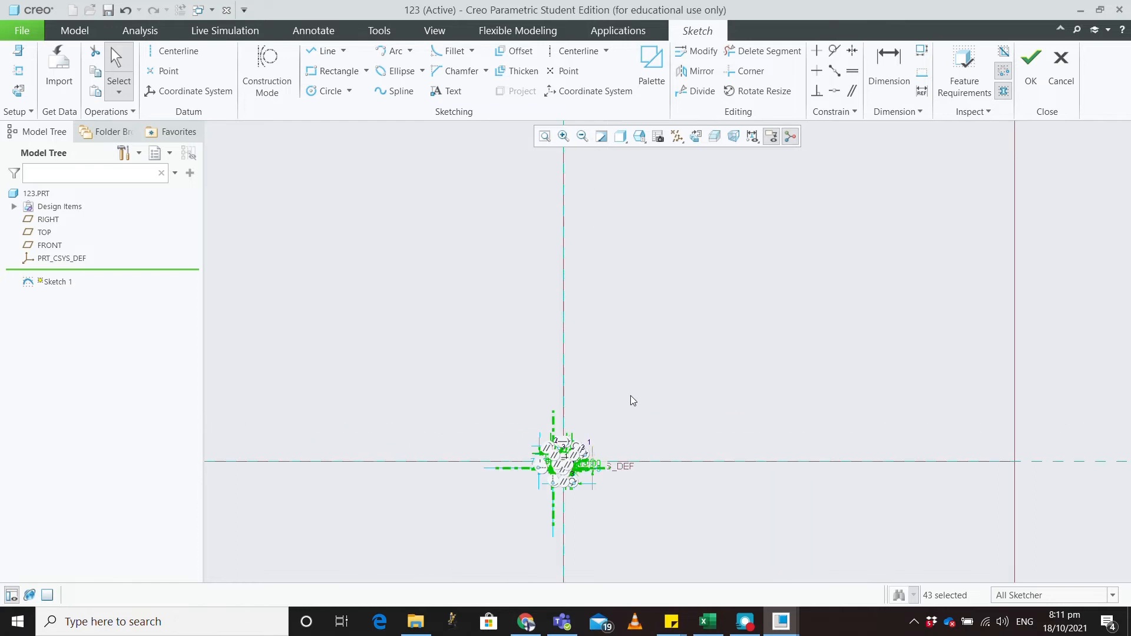
pyautogui.click(546, 139)
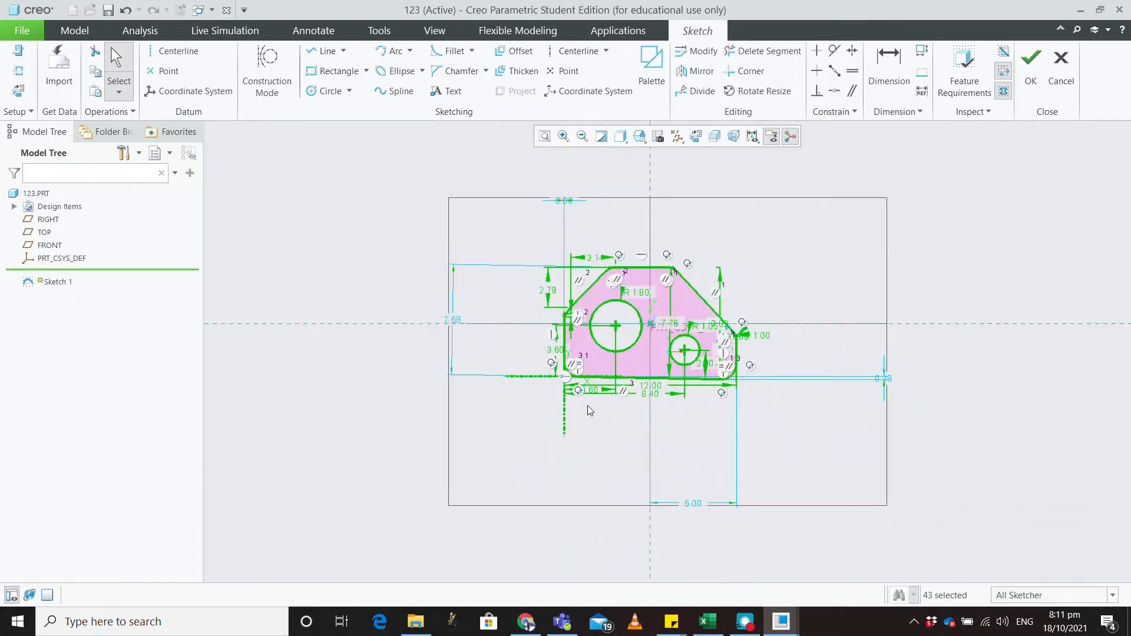
pyautogui.scroll(2, 588, 405)
pyautogui.scroll(-3, 639, 397)
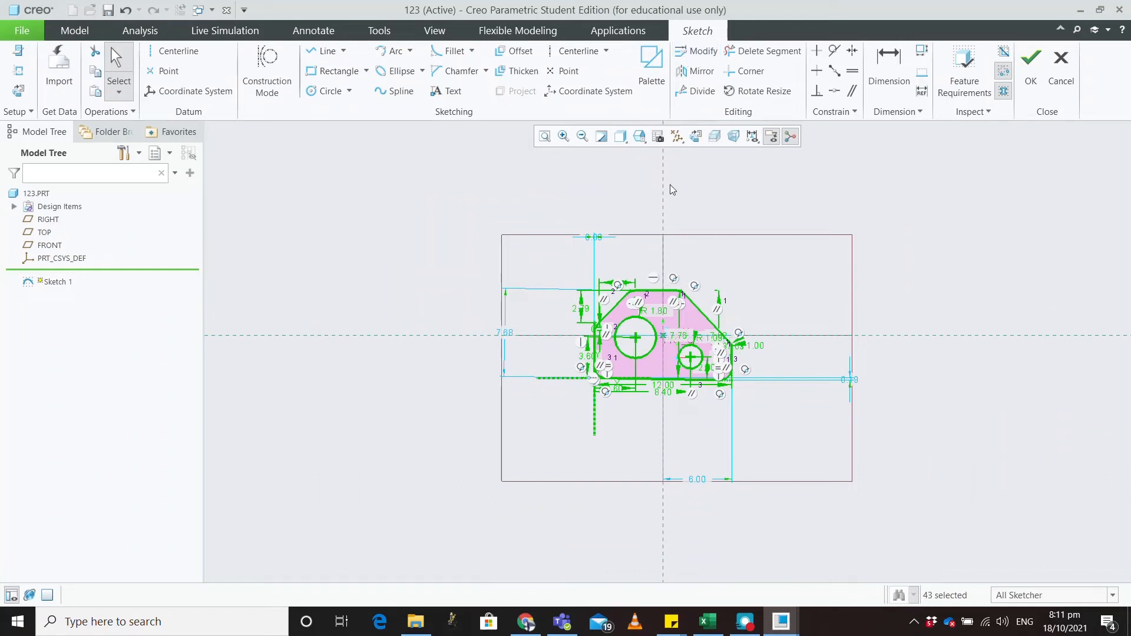
pyautogui.scroll(1, 646, 266)
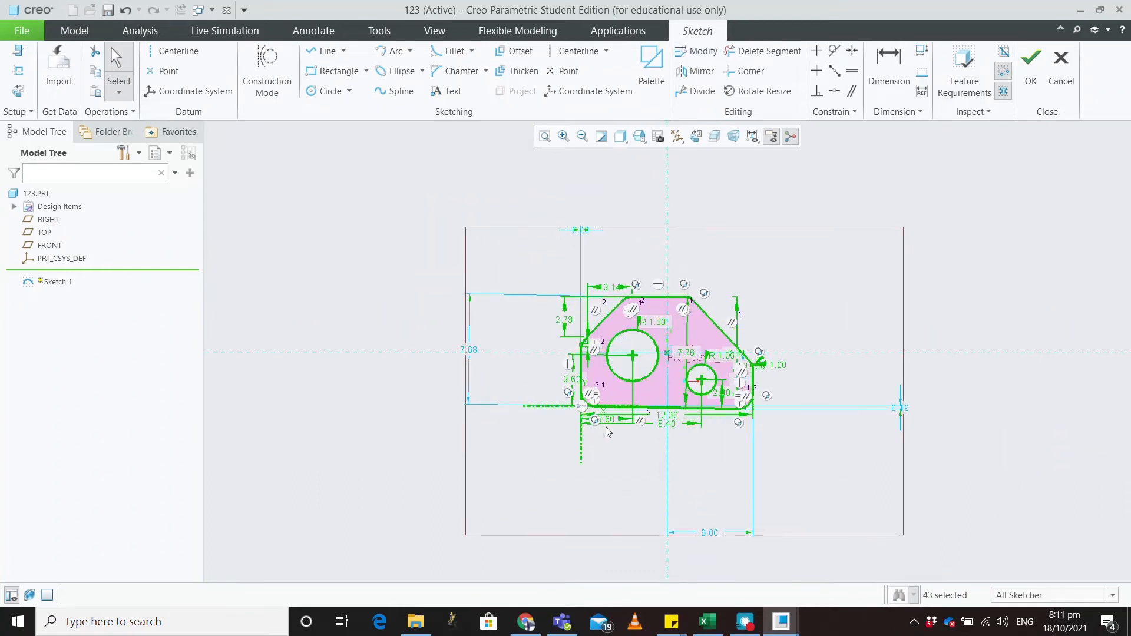
pyautogui.scroll(3, 571, 496)
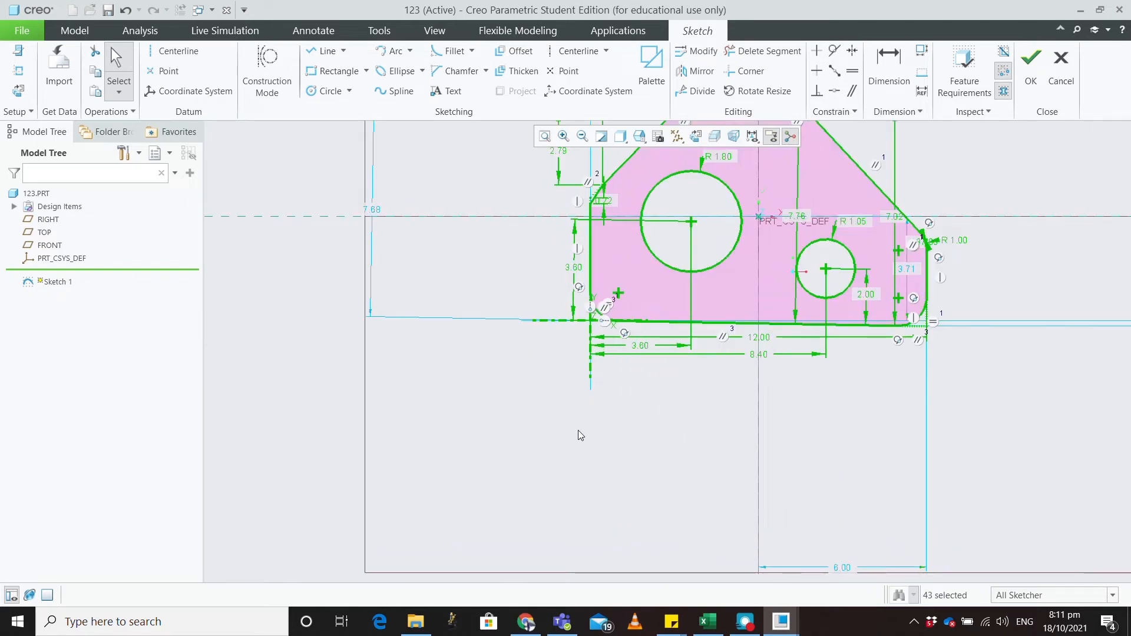
pyautogui.scroll(2, 586, 359)
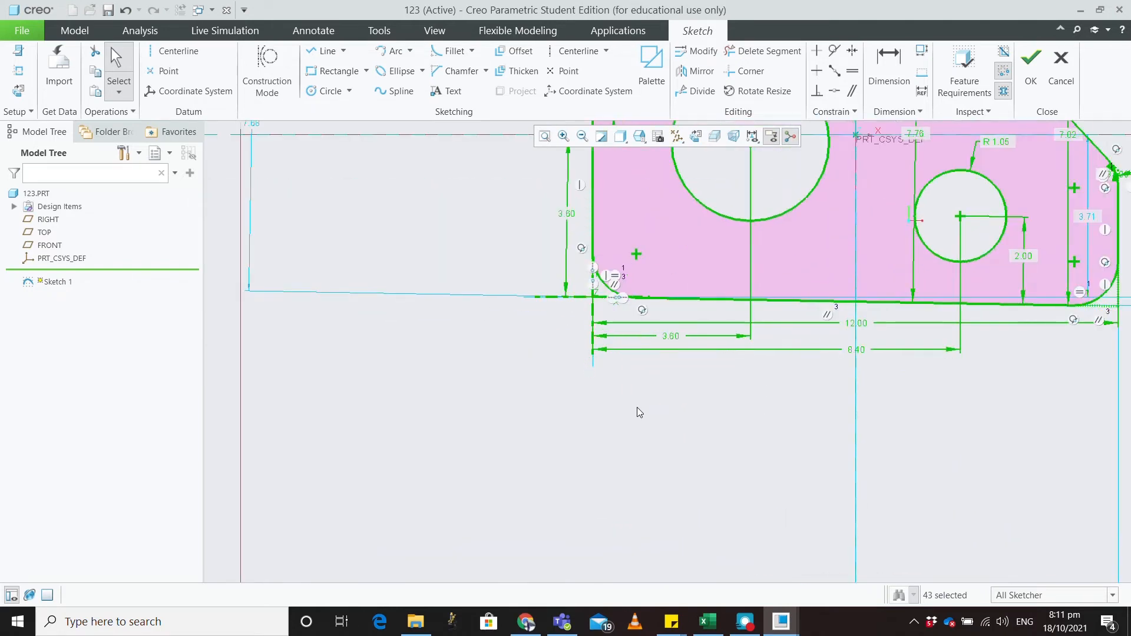
pyautogui.click(640, 411)
pyautogui.click(1060, 70)
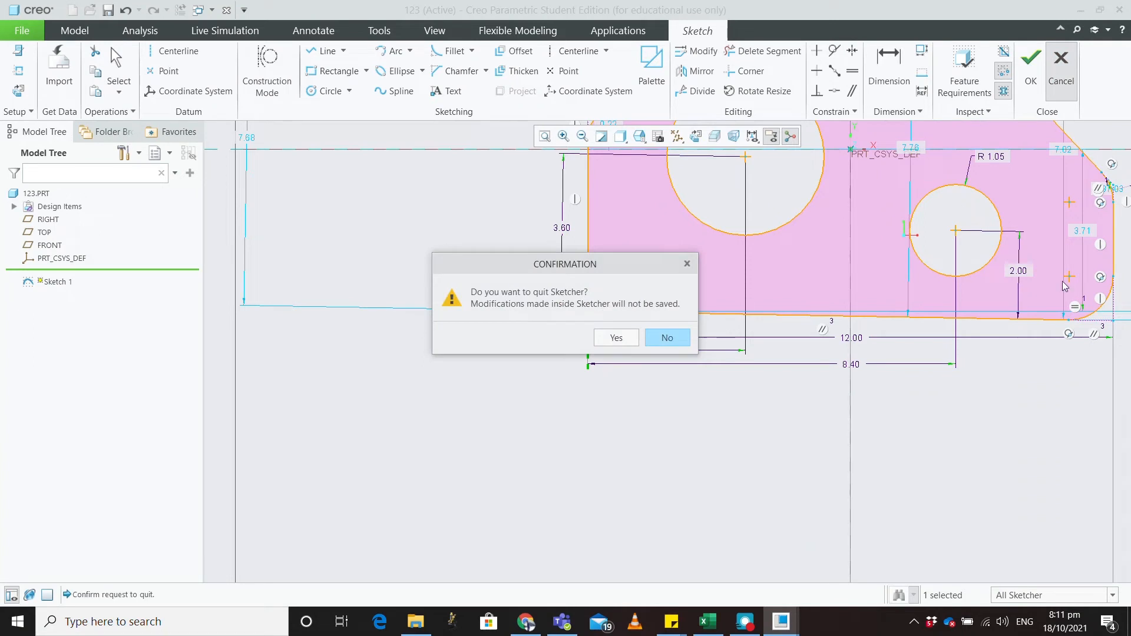
pyautogui.press('Return')
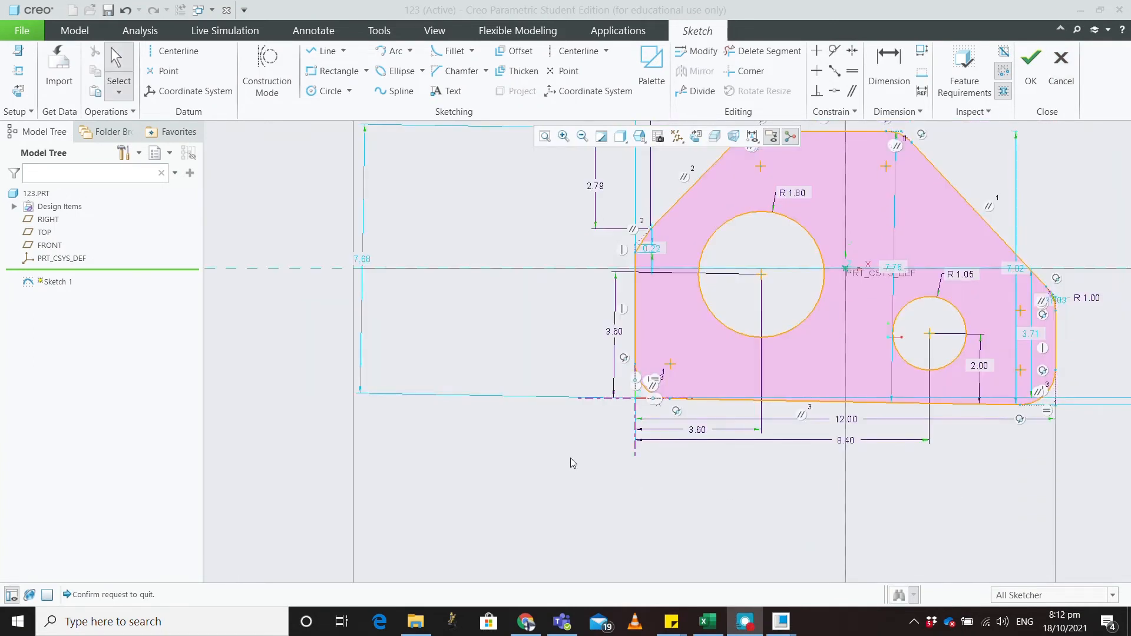
# Step: Delete the stray dashed horizontal line and finish Sketch 1
pyautogui.click(599, 397)
pyautogui.press('Delete')
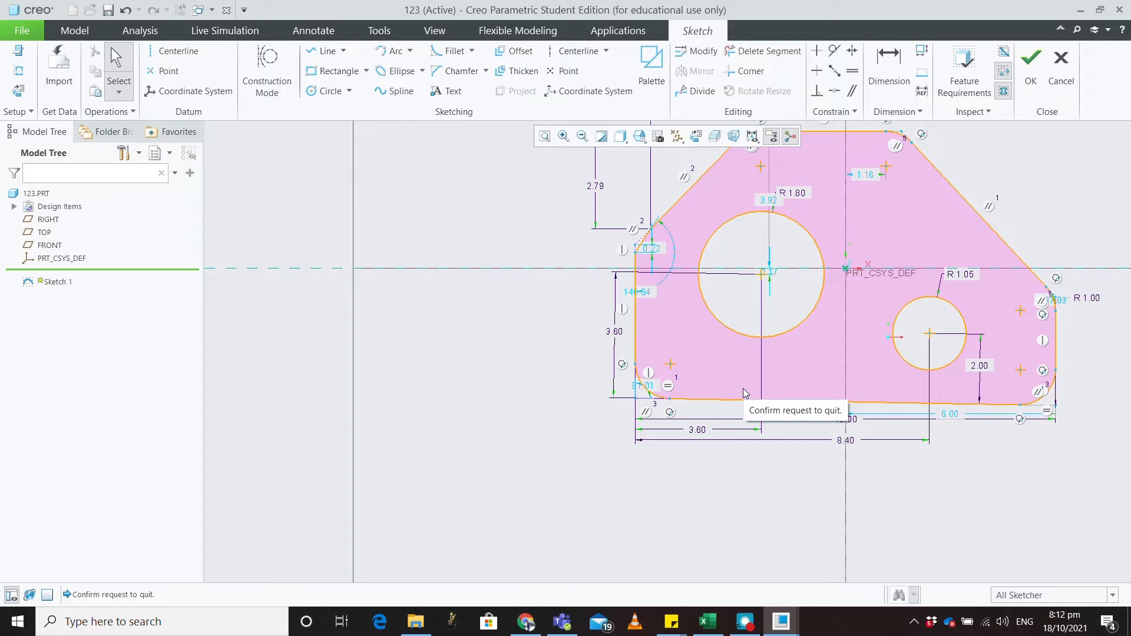
pyautogui.click(1030, 59)
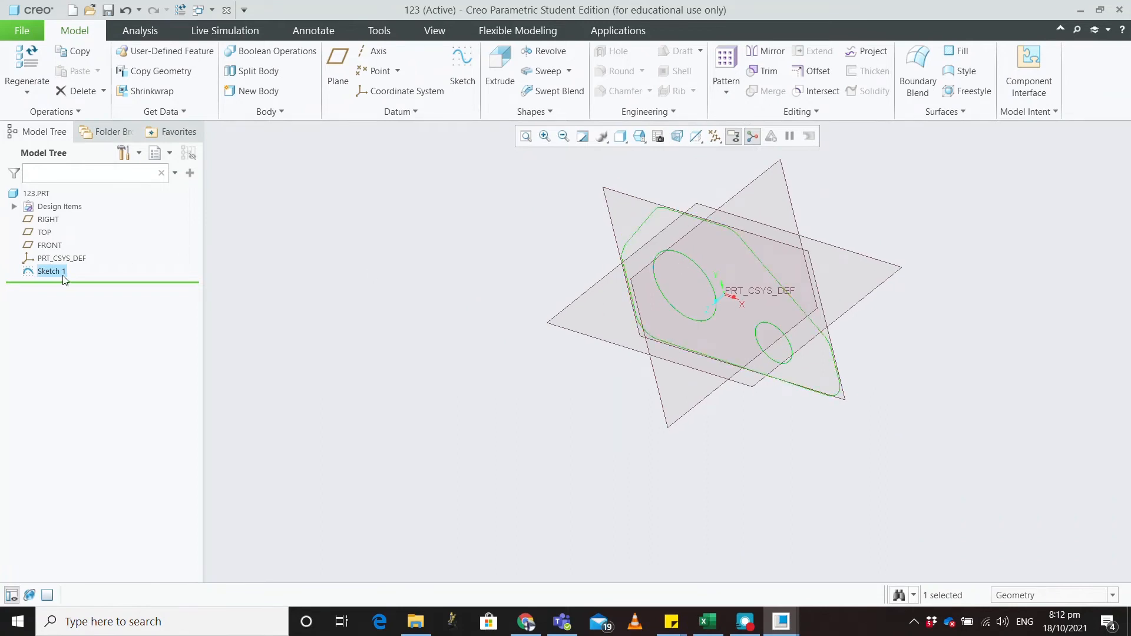
# Step: Extrude Sketch 1 into a 5.60-deep solid as Extrude 1
pyautogui.click(500, 66)
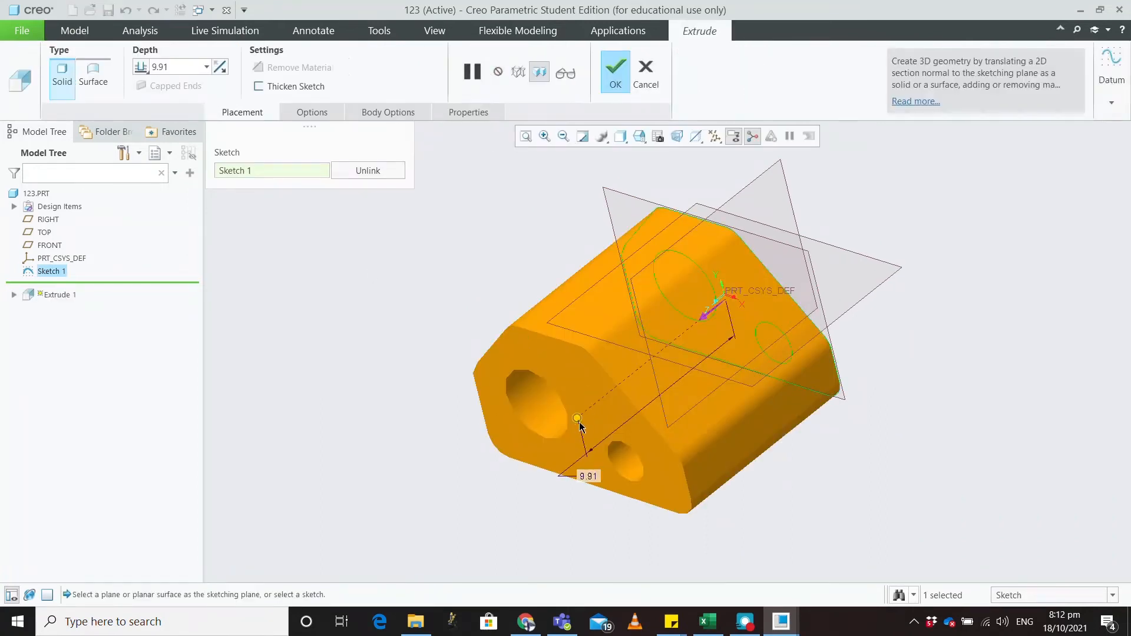
pyautogui.moveTo(577, 418); pyautogui.dragTo(632, 362)
pyautogui.moveTo(525, 395); pyautogui.dragTo(580, 381, button='middle')
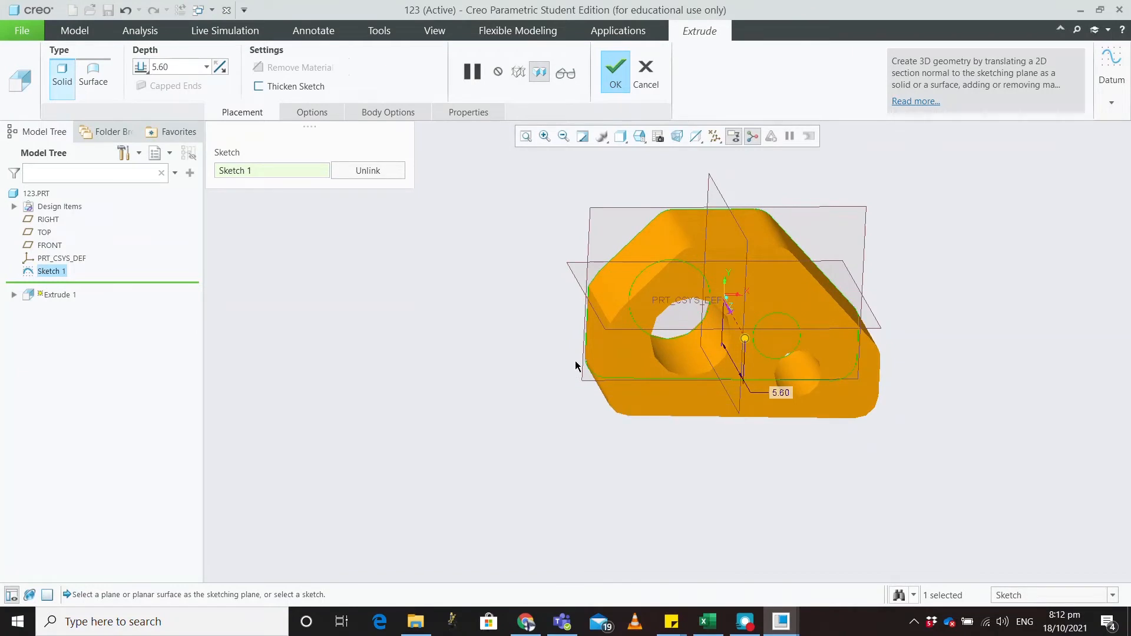
pyautogui.click(623, 86)
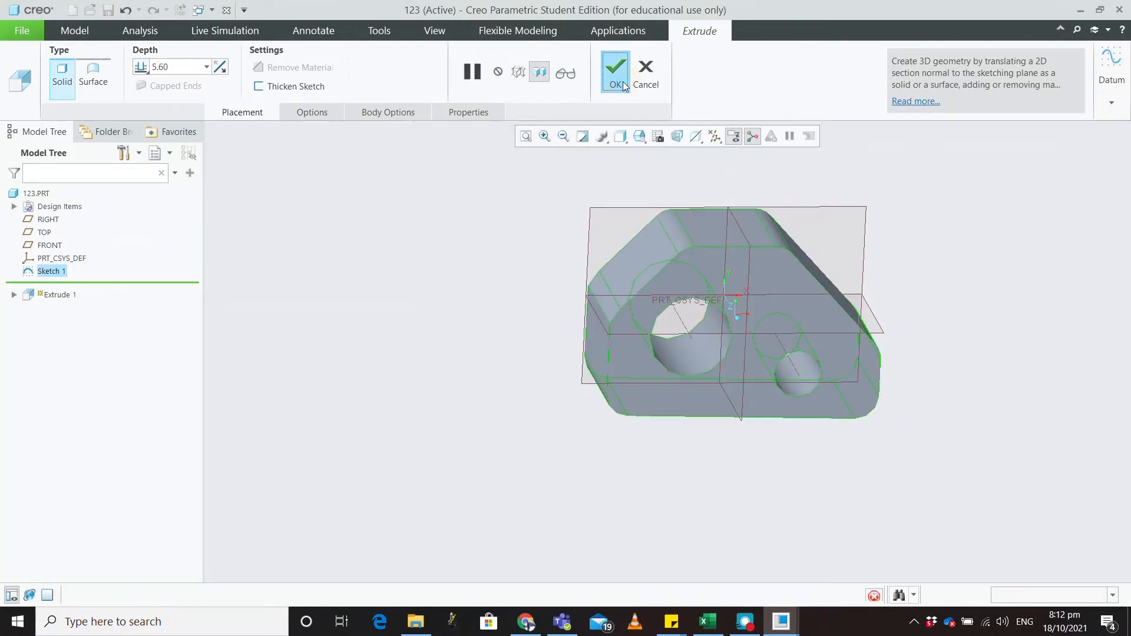
# Step: Start a new sketch on the block's front face
pyautogui.moveTo(563, 410); pyautogui.dragTo(515, 396, button='middle')
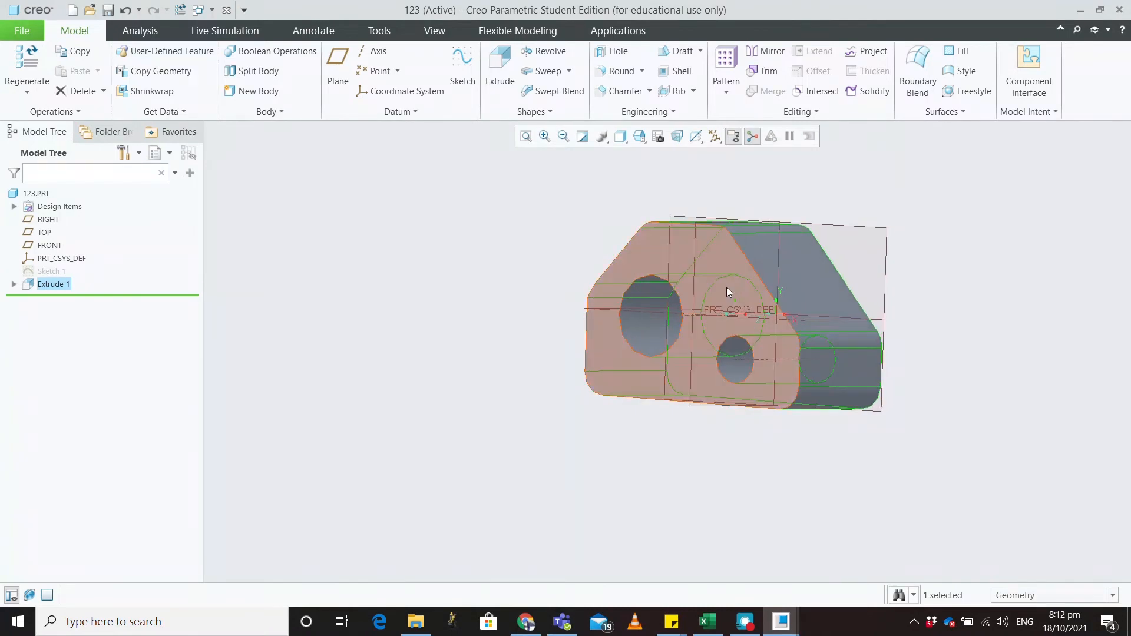
pyautogui.click(794, 280)
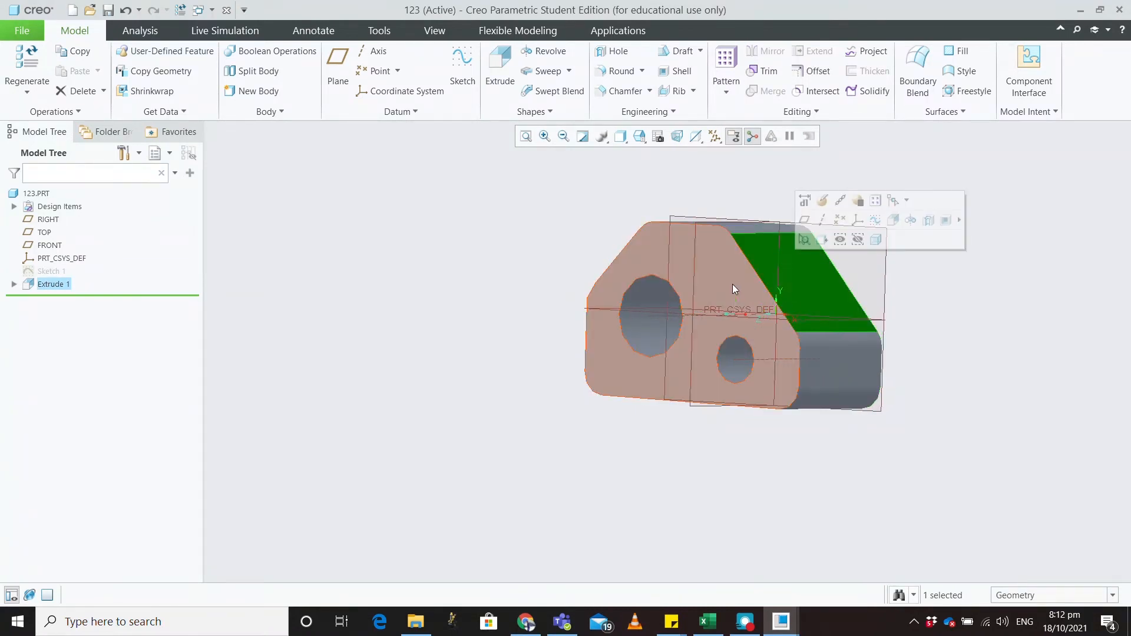
pyautogui.click(730, 281)
pyautogui.moveTo(807, 308); pyautogui.dragTo(606, 236, button='middle')
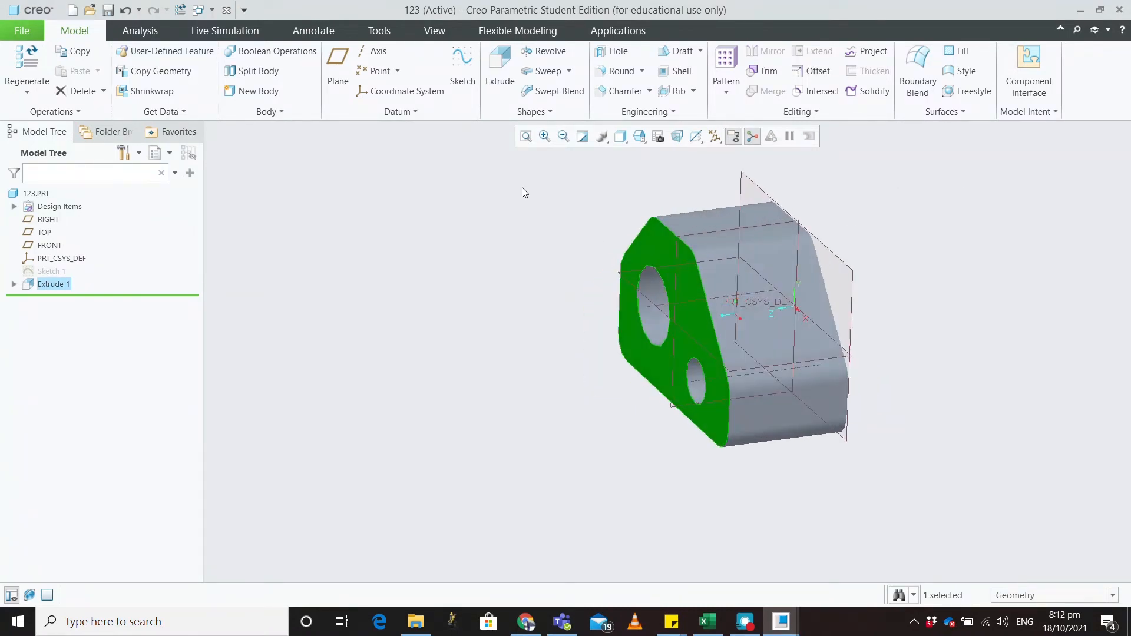
pyautogui.click(463, 63)
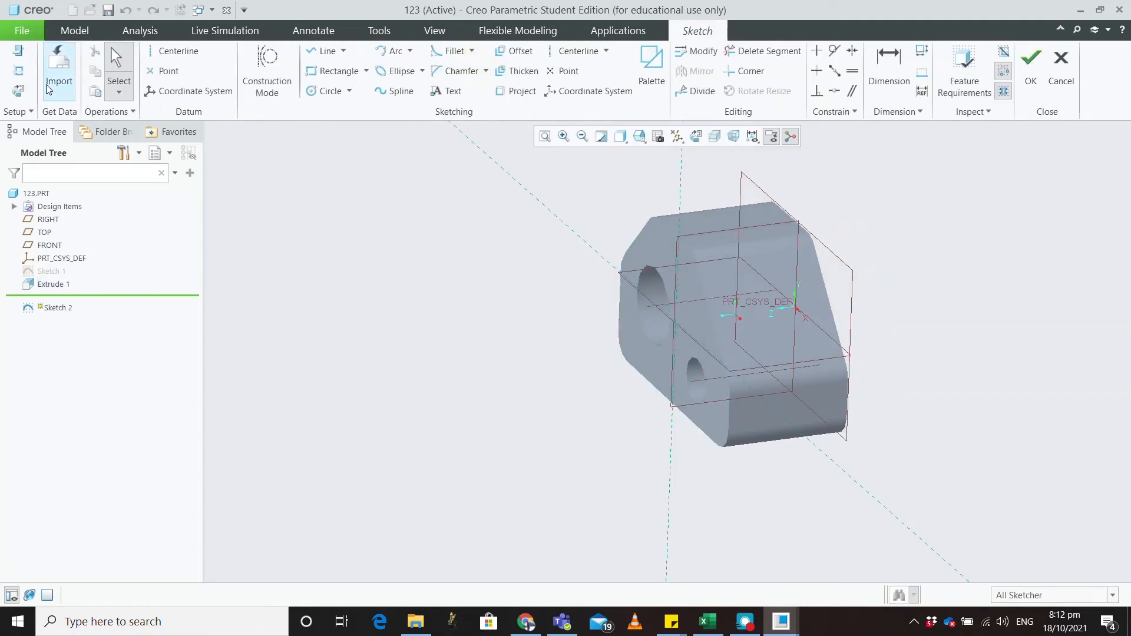
# Step: View Sketch 2 face-on and reference the two sloped edges, top edge and small hole
pyautogui.click(18, 91)
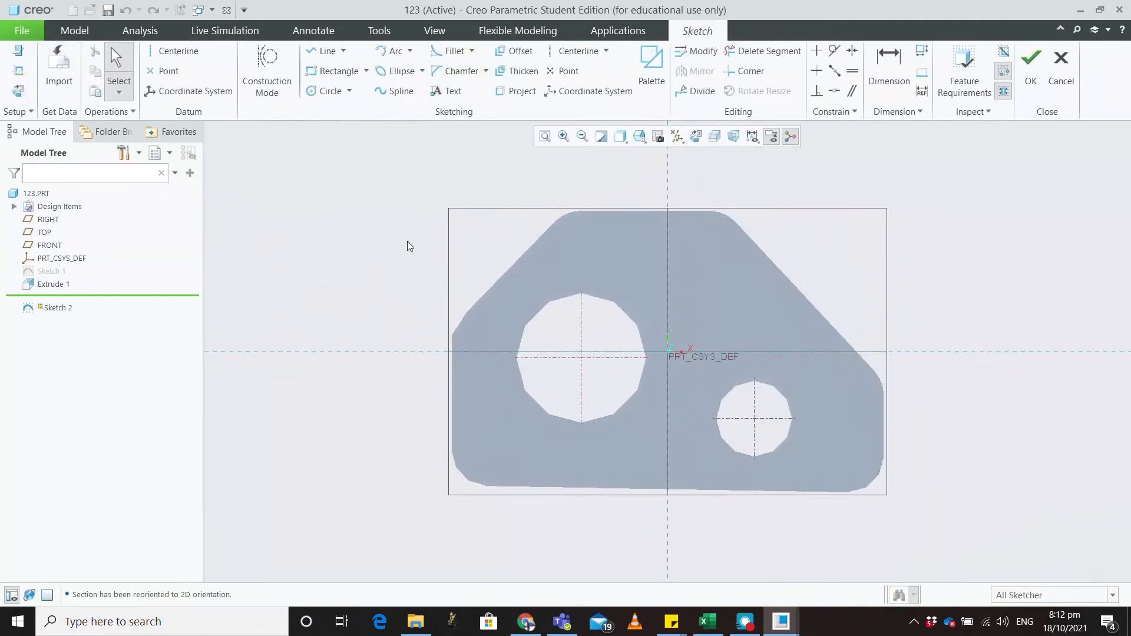
pyautogui.click(18, 78)
pyautogui.click(778, 269)
pyautogui.click(682, 212)
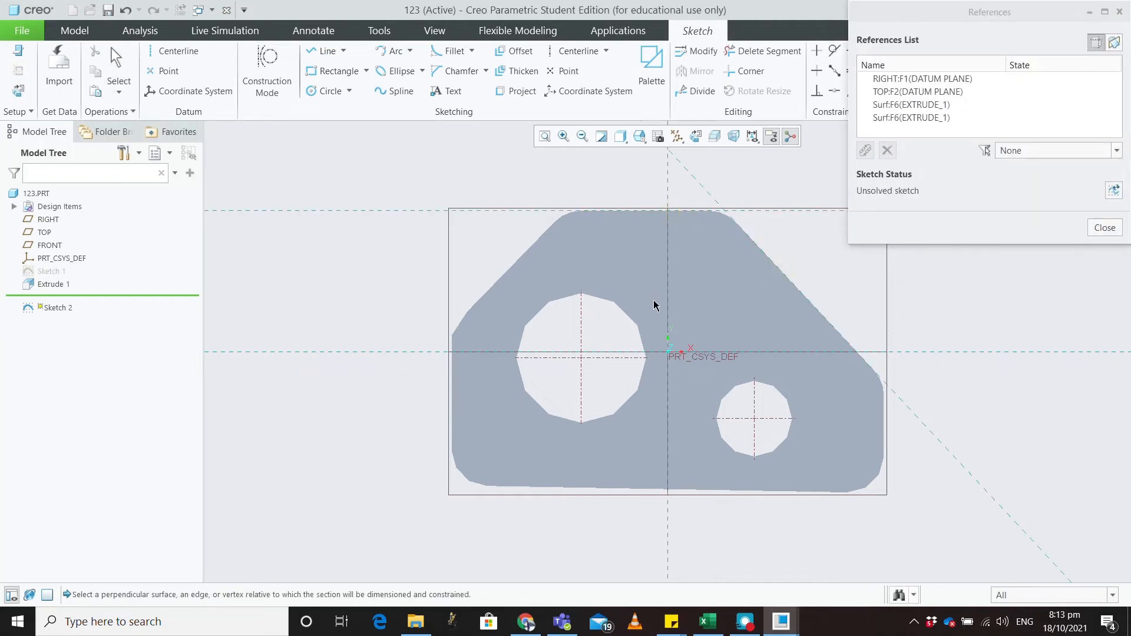
pyautogui.click(517, 263)
pyautogui.click(784, 399)
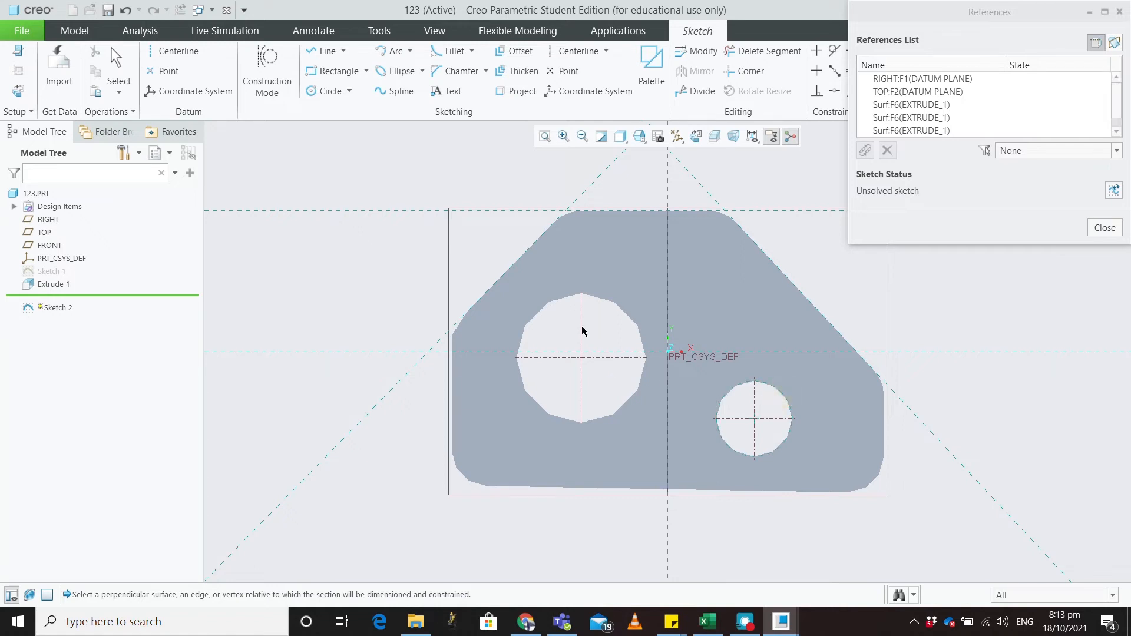
pyautogui.click(1105, 228)
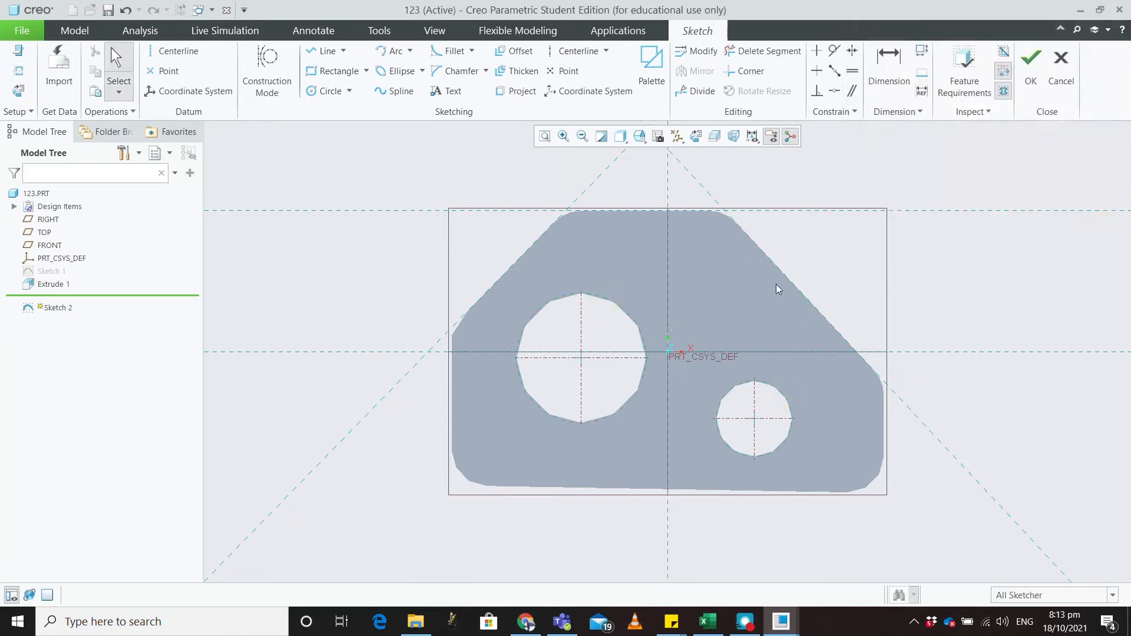
# Step: Draw a 3.37-wide centre rectangle above the origin, finish Sketch 2, and restore the default view
pyautogui.click(330, 95)
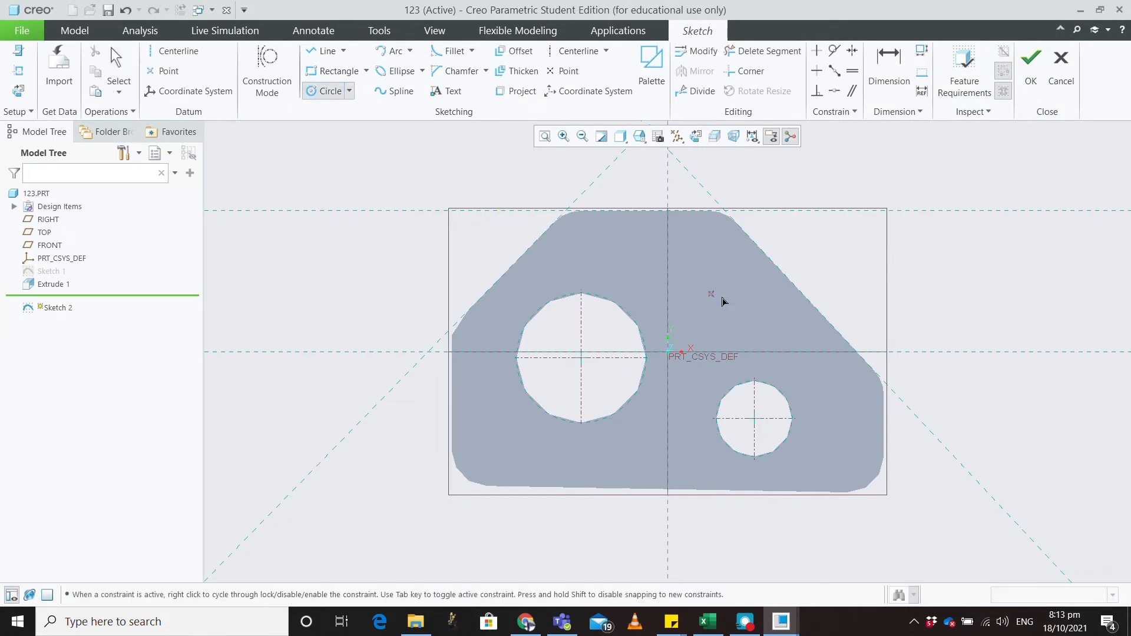
pyautogui.click(729, 299)
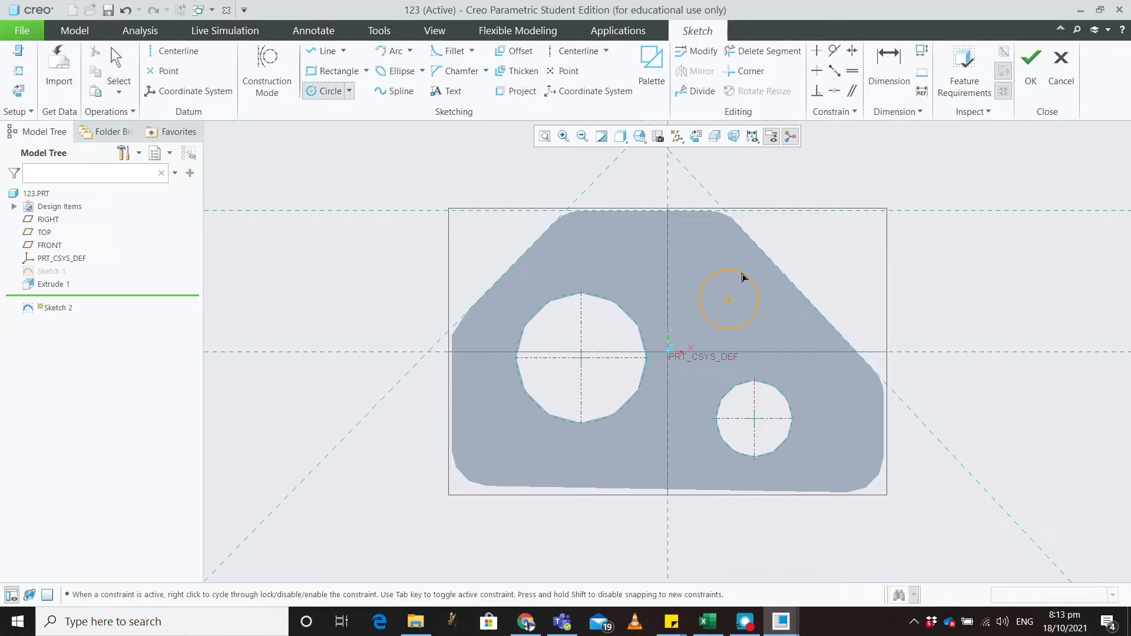
pyautogui.click(366, 71)
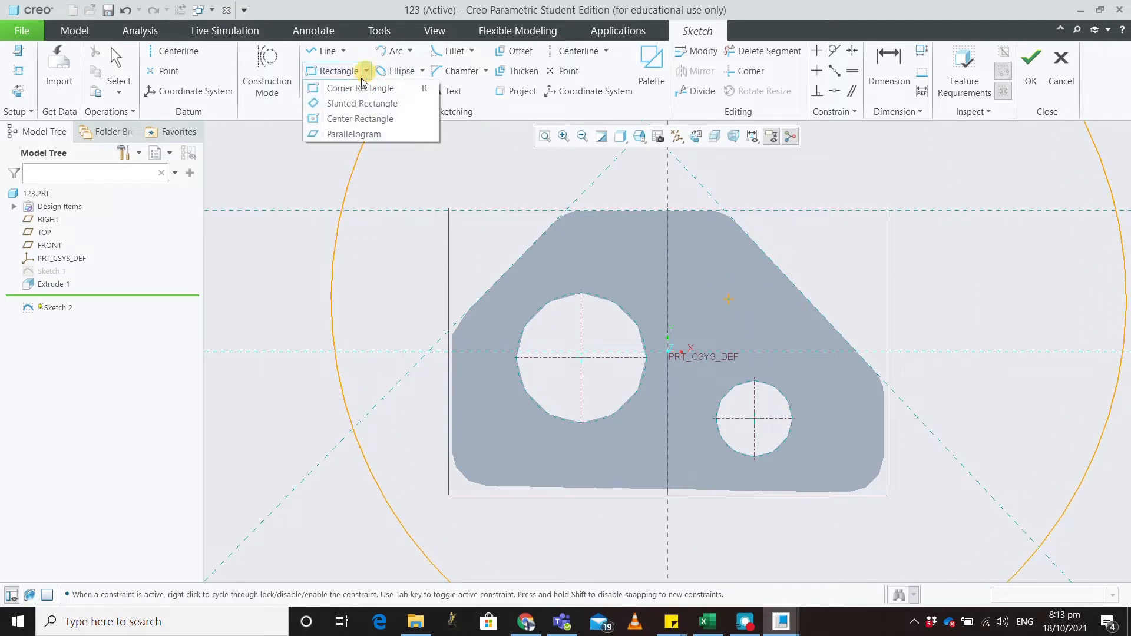
pyautogui.click(354, 120)
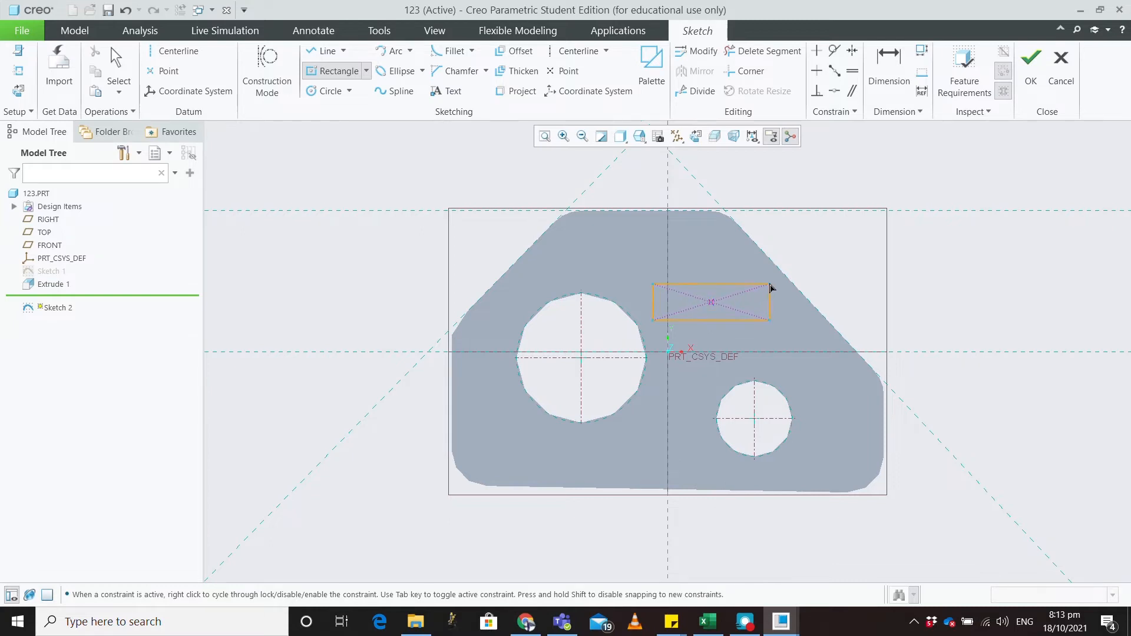
pyautogui.click(774, 286)
pyautogui.middleClick(846, 297)
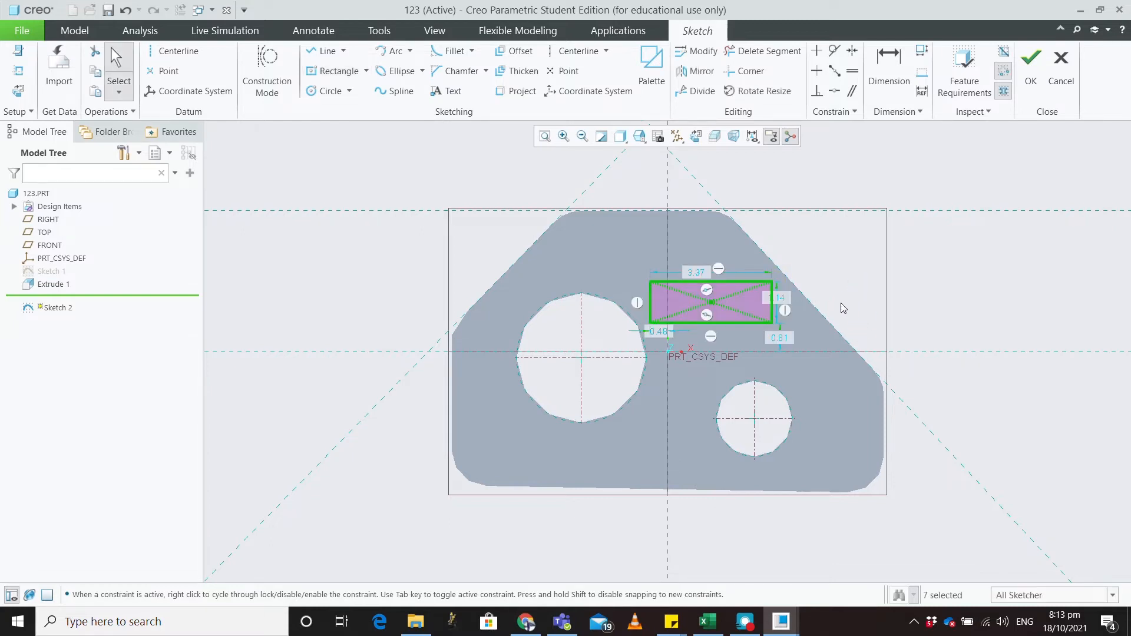
pyautogui.click(1031, 65)
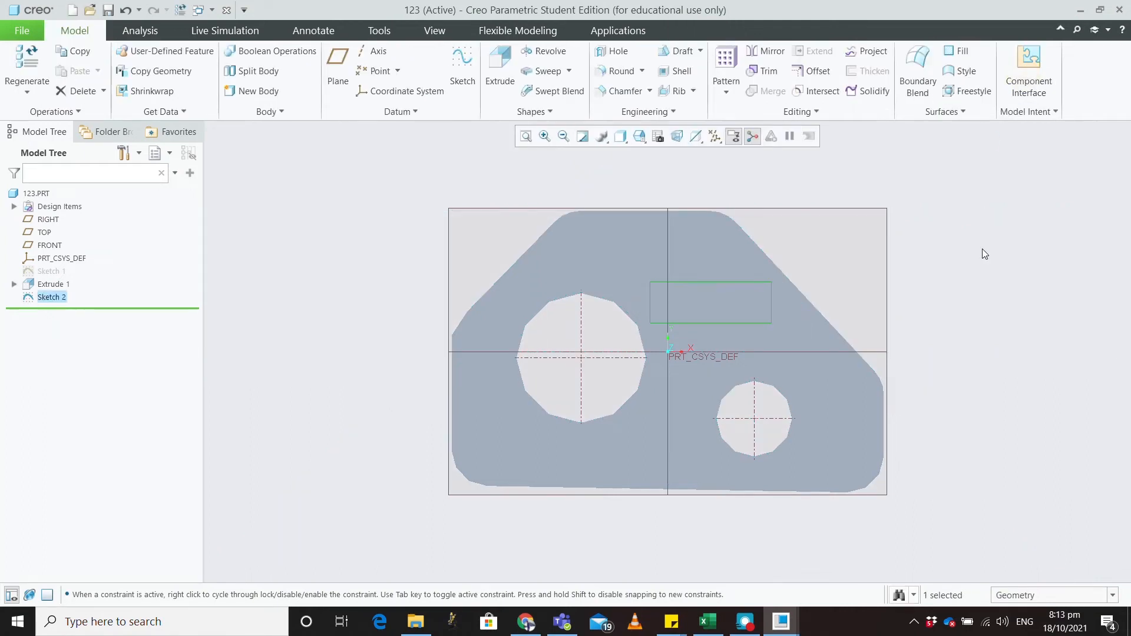
pyautogui.hotkey('ctrl', 'd')
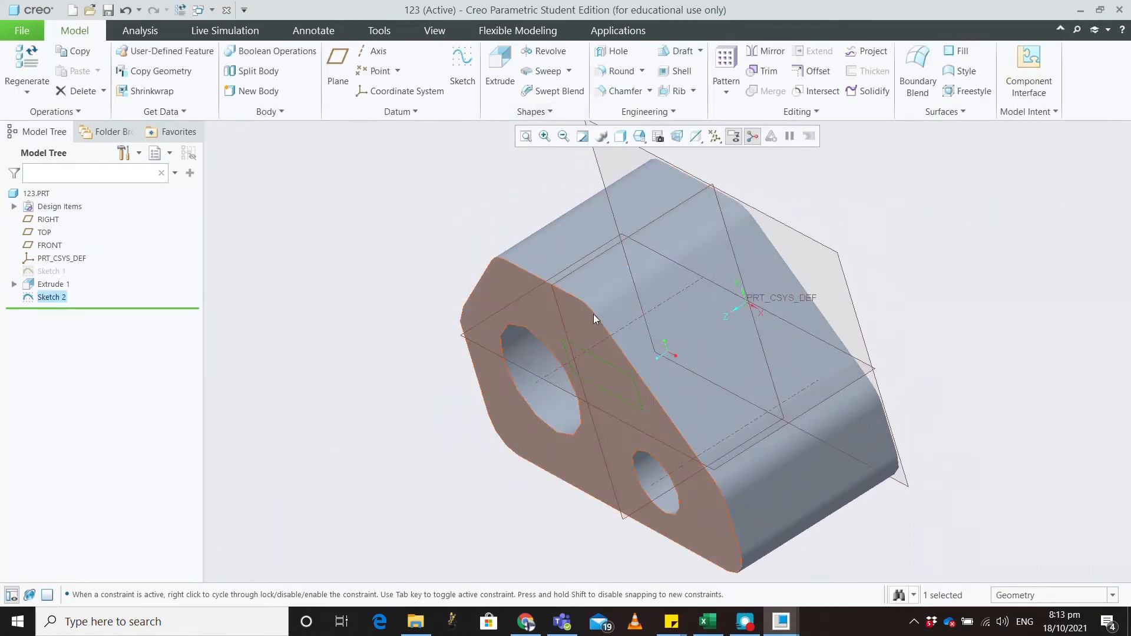
# Step: Extrude Sketch 2, trying several depths and a cut before settling on adding material
pyautogui.click(500, 66)
pyautogui.moveTo(538, 415); pyautogui.dragTo(442, 475)
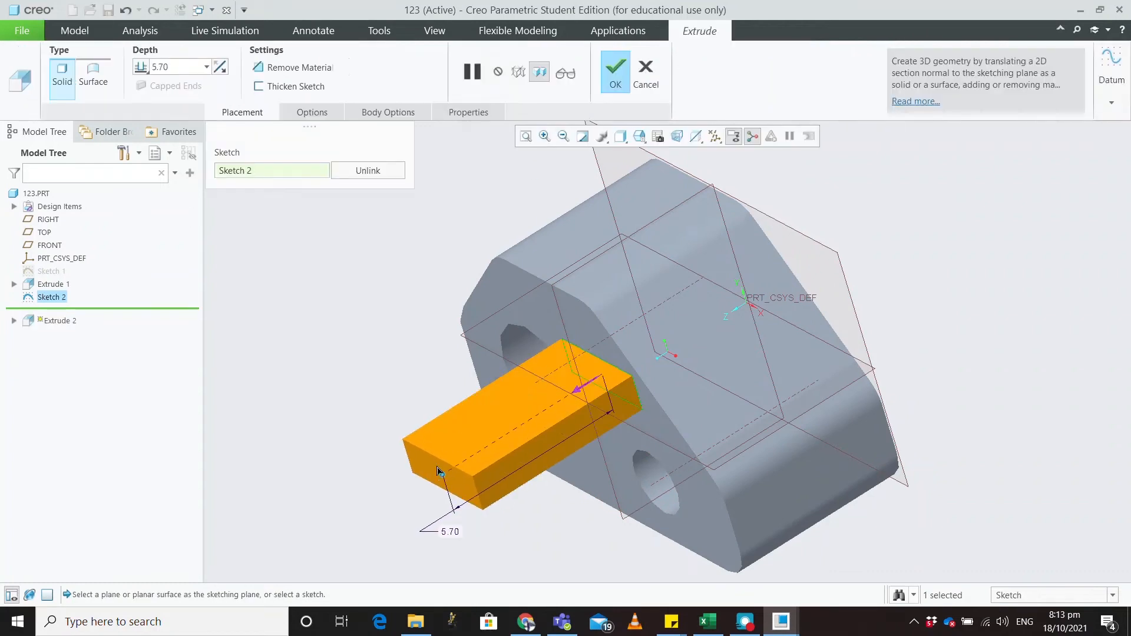
pyautogui.moveTo(392, 374); pyautogui.dragTo(404, 467, button='middle')
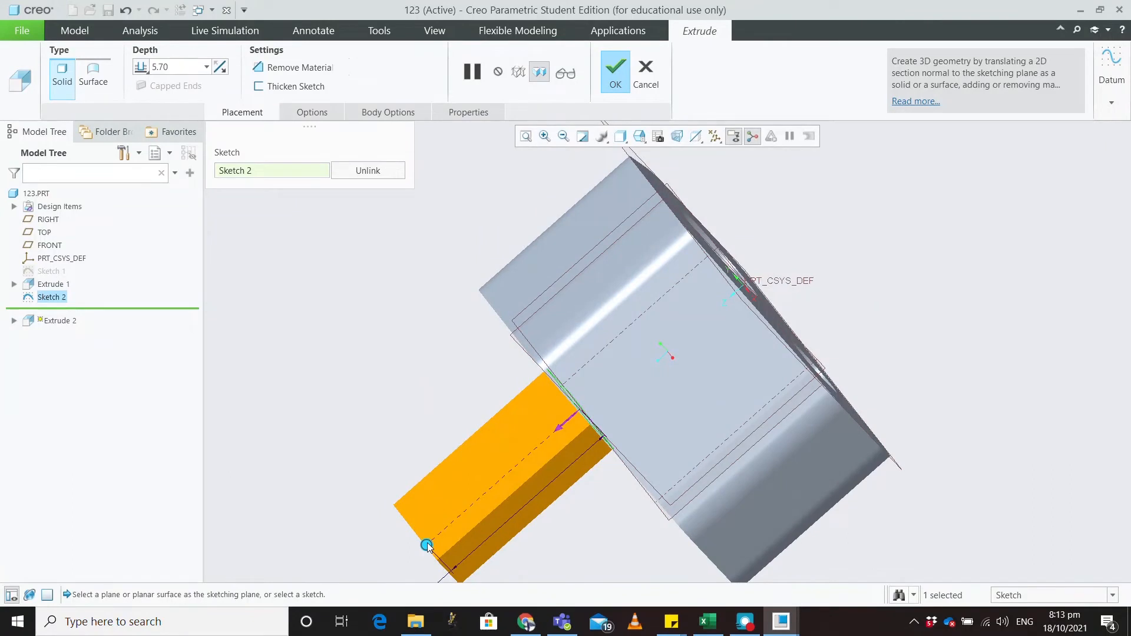
pyautogui.moveTo(430, 545); pyautogui.dragTo(784, 227)
pyautogui.moveTo(817, 331); pyautogui.dragTo(925, 284, button='middle')
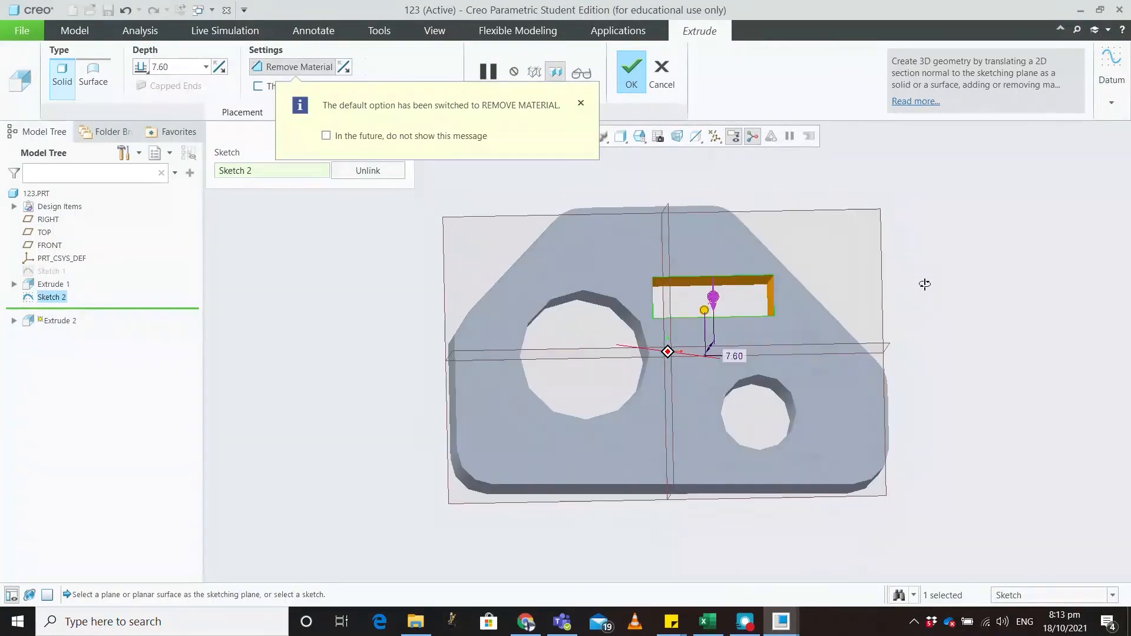
pyautogui.scroll(2, 925, 284)
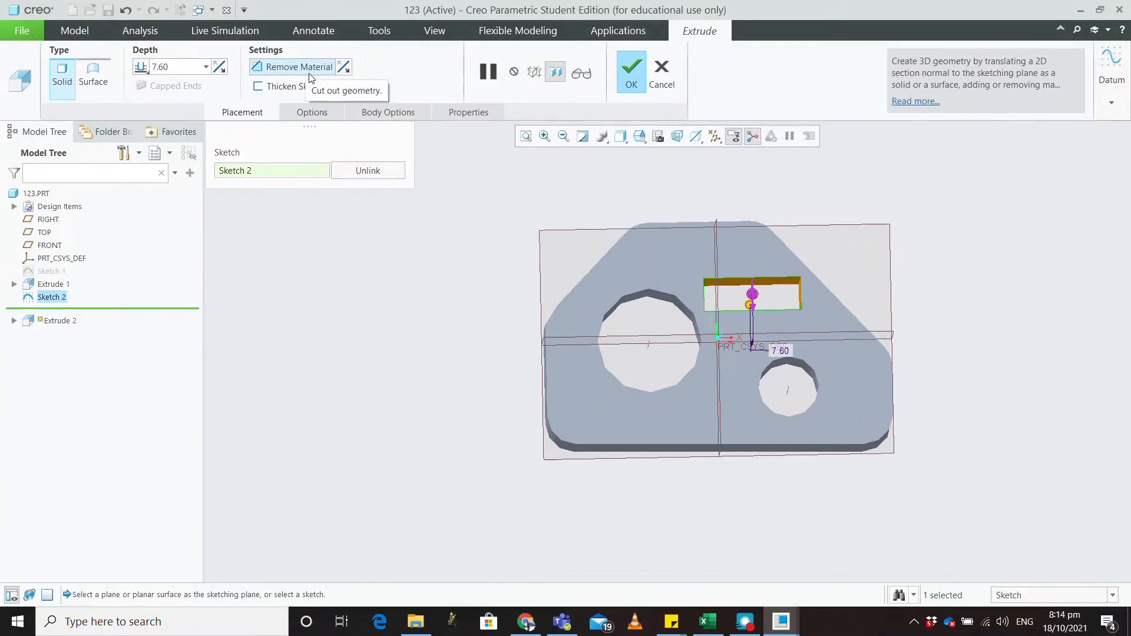
pyautogui.moveTo(763, 289); pyautogui.dragTo(840, 333, button='middle')
pyautogui.moveTo(825, 278); pyautogui.dragTo(561, 345)
pyautogui.moveTo(440, 359)
pyautogui.mouseDown(button='middle')
pyautogui.moveTo(505, 324)
pyautogui.moveTo(471, 300)
pyautogui.mouseUp(button='middle')
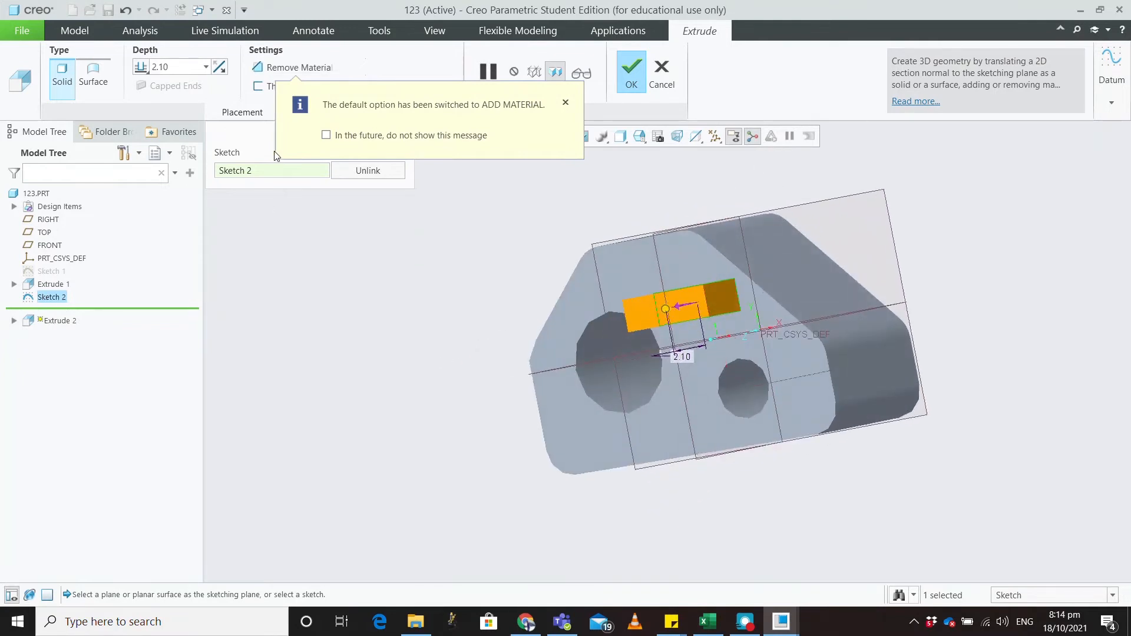
pyautogui.click(565, 103)
# Step: Make it a thin-walled extrusion with depth 4.50
pyautogui.click(257, 86)
pyautogui.moveTo(532, 252); pyautogui.dragTo(627, 267, button='middle')
pyautogui.scroll(3, 791, 331)
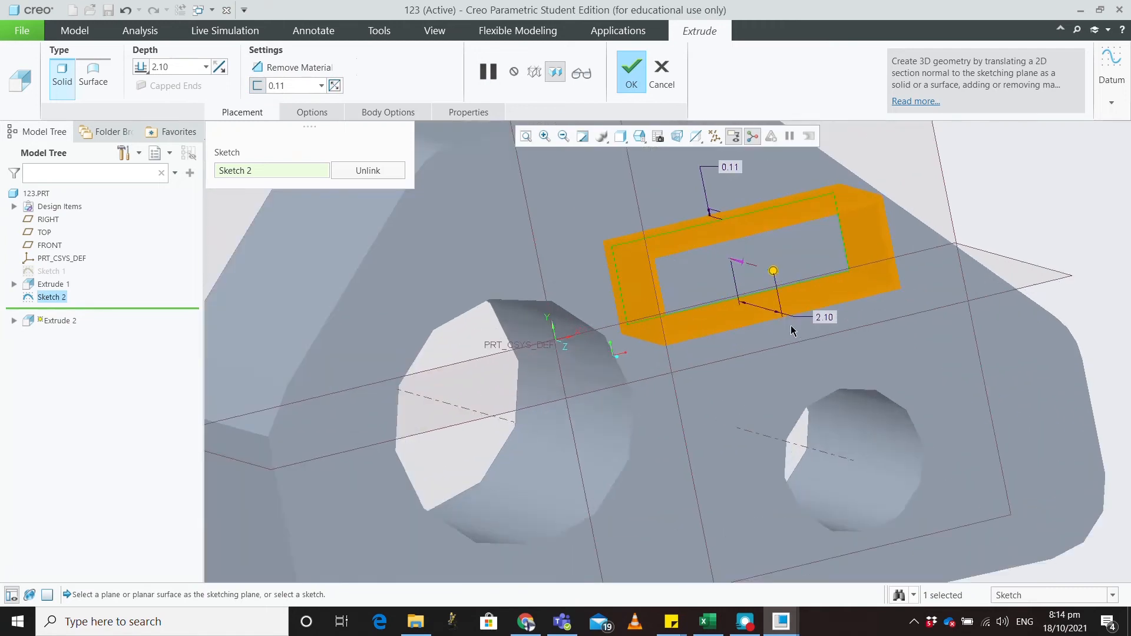
pyautogui.moveTo(773, 275); pyautogui.dragTo(816, 326)
pyautogui.moveTo(816, 326); pyautogui.dragTo(790, 333, button='middle')
# Step: Set the wall thickness to 0.25, after trying 1.00 and 0.50, and finish Extrude 2
pyautogui.doubleClick(304, 85)
pyautogui.write('1')
pyautogui.press('Return')
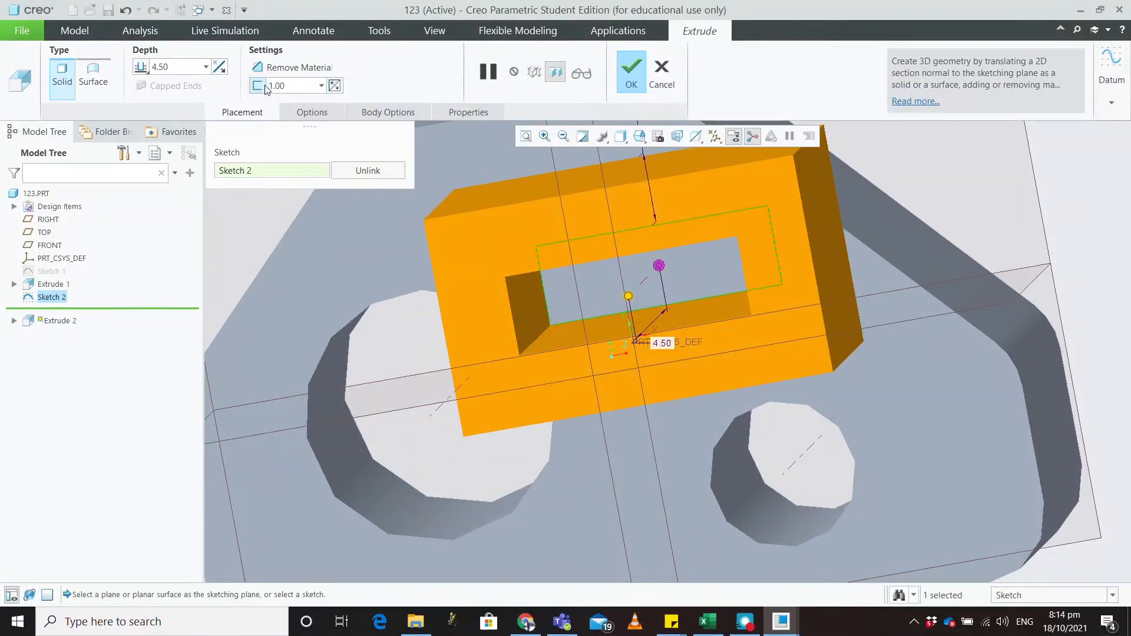
pyautogui.moveTo(293, 84); pyautogui.dragTo(245, 82)
pyautogui.write('0')
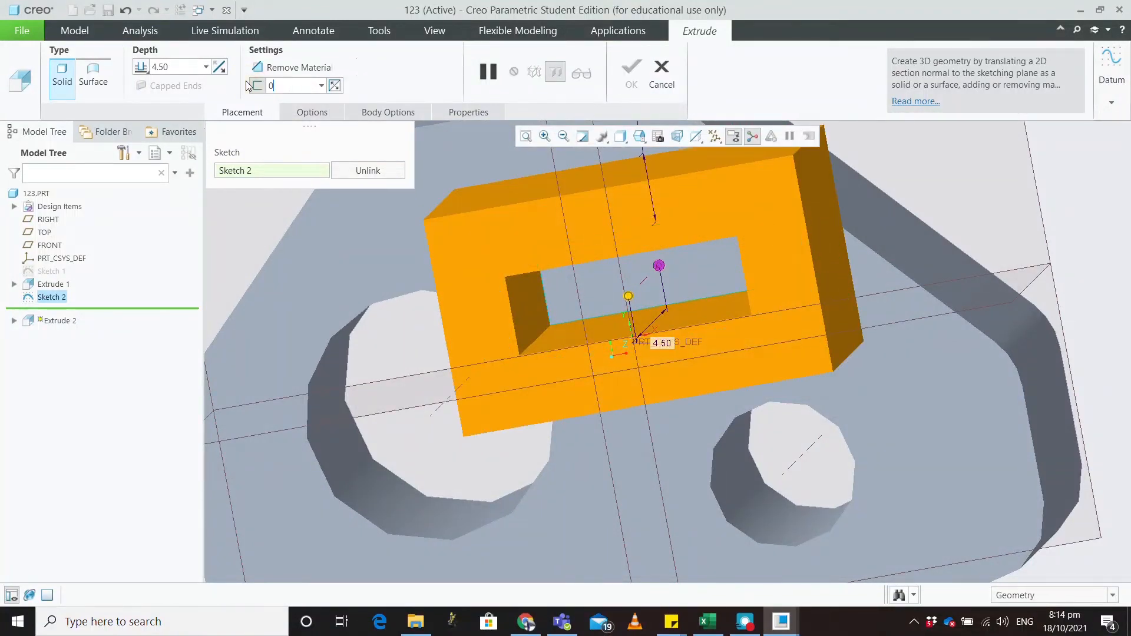
pyautogui.write('.5')
pyautogui.press('Return')
pyautogui.moveTo(313, 209); pyautogui.dragTo(368, 228, button='middle')
pyautogui.moveTo(287, 86); pyautogui.dragTo(268, 85)
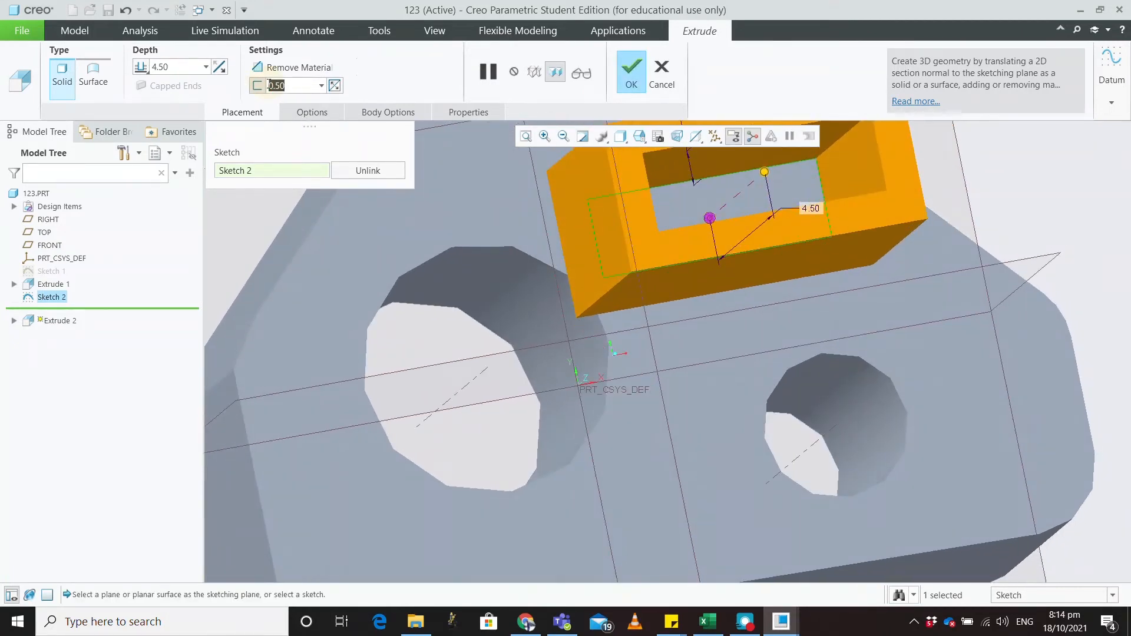
pyautogui.write('0.25')
pyautogui.press('Return')
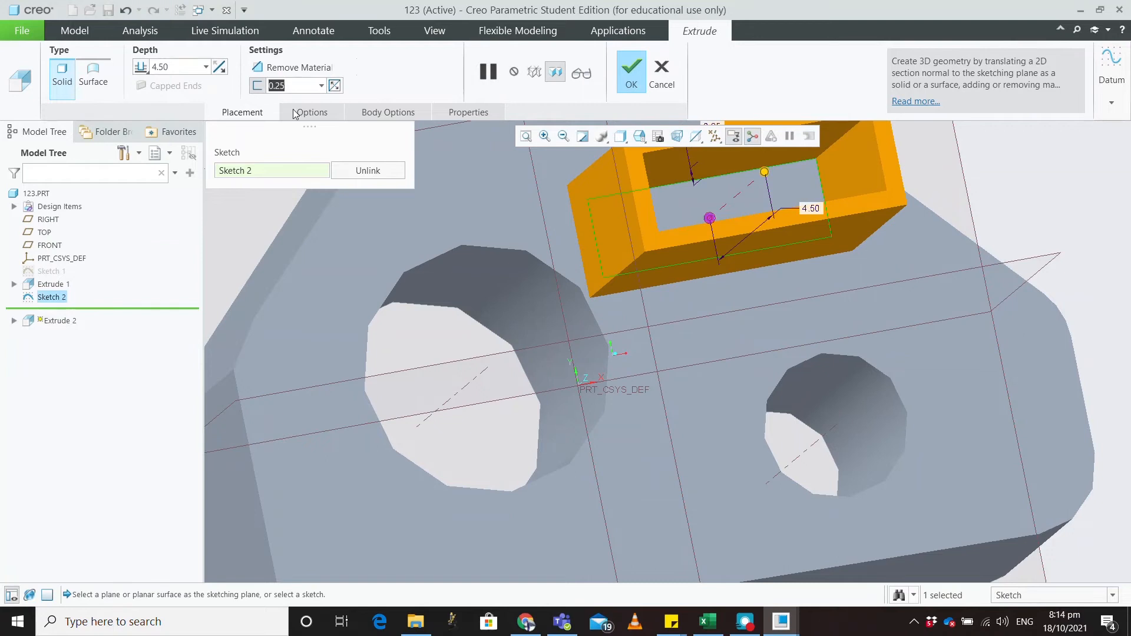
pyautogui.click(629, 73)
pyautogui.hotkey('ctrl', 'd')
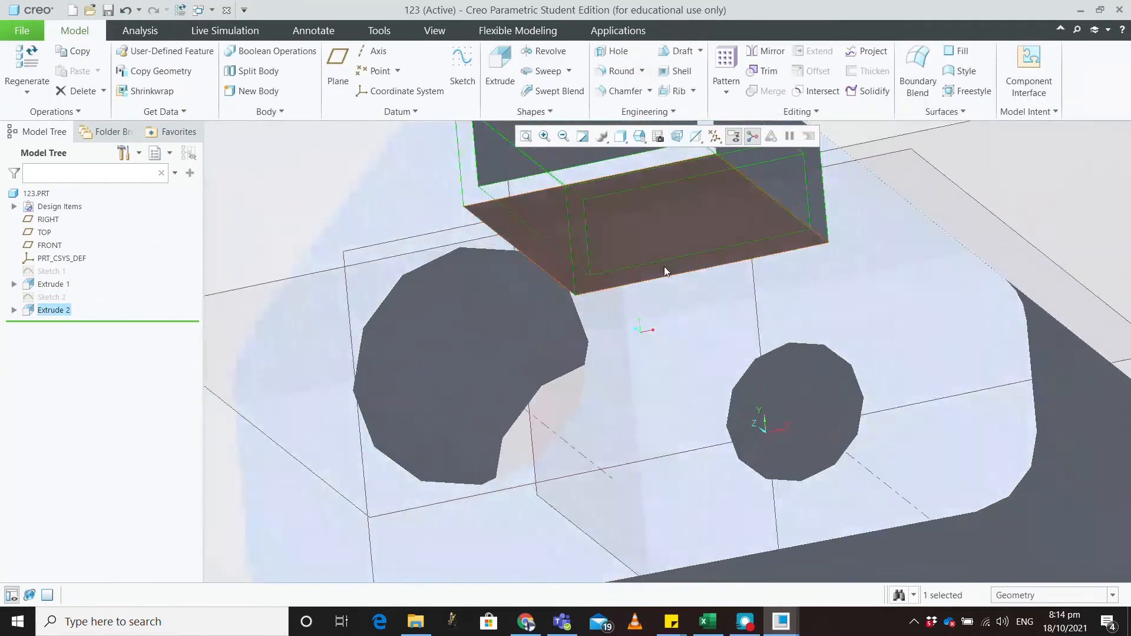
# Step: Start Sketch 3 on the box's top face, viewed face-on
pyautogui.moveTo(797, 225); pyautogui.dragTo(691, 373, button='middle')
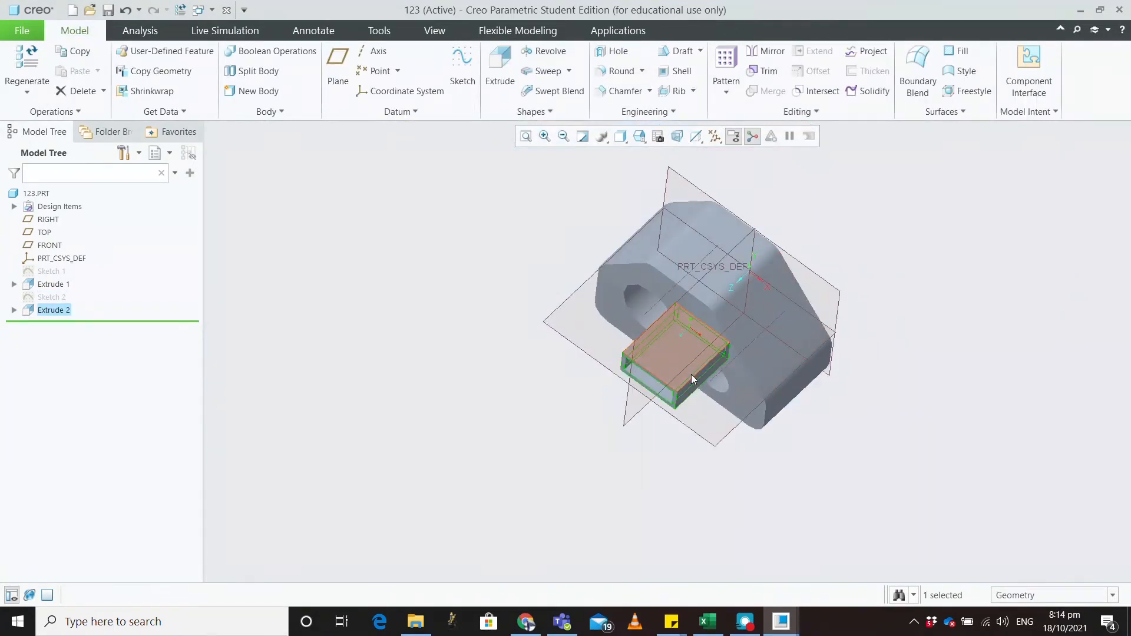
pyautogui.click(692, 353)
pyautogui.click(466, 62)
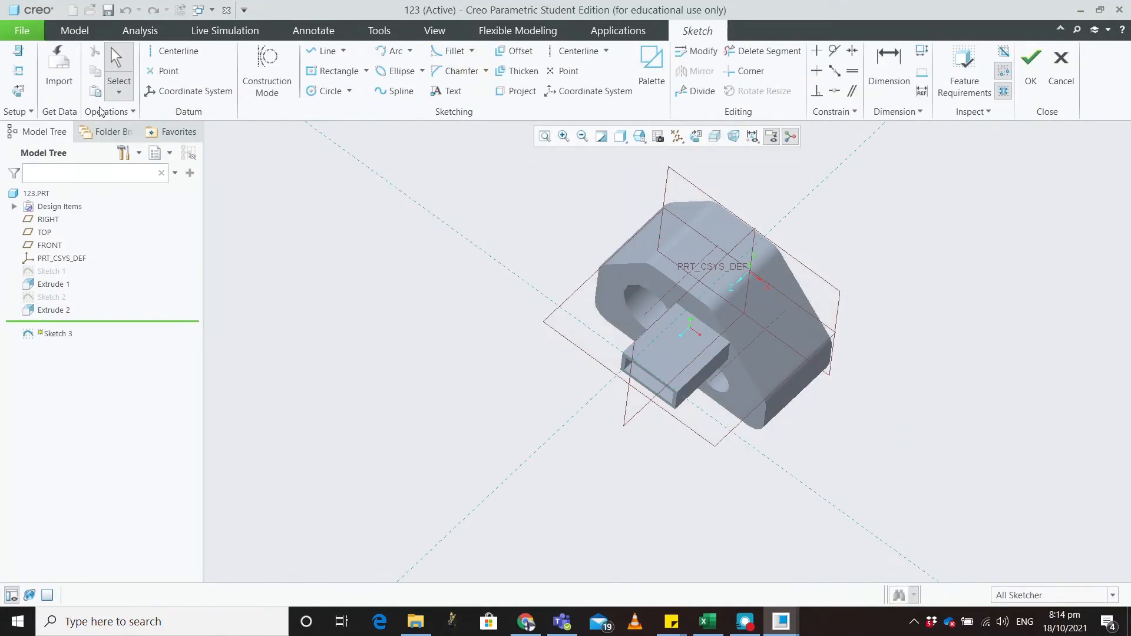
pyautogui.click(18, 91)
pyautogui.scroll(3, 747, 527)
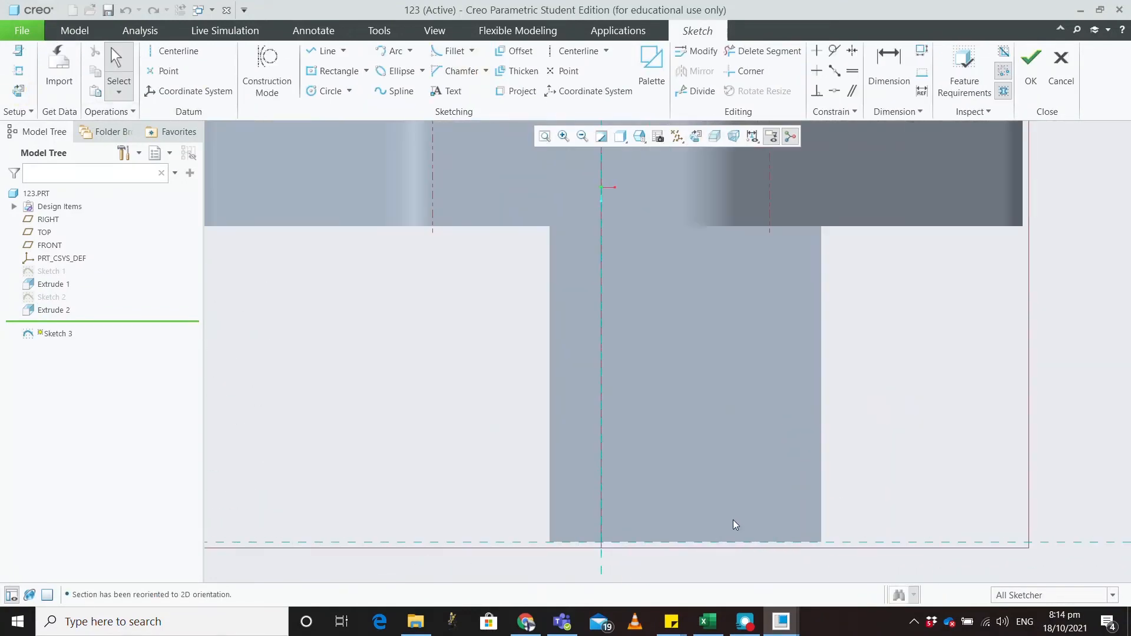
# Step: Draw a 1.20-diameter circle, finish Sketch 3, and begin extruding it
pyautogui.click(328, 91)
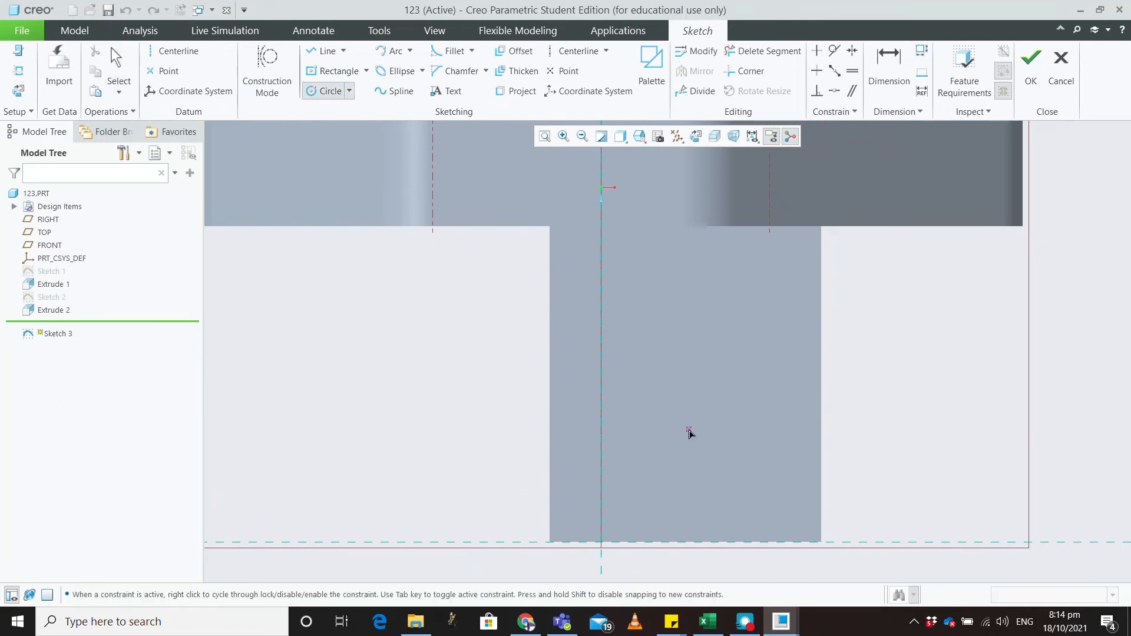
pyautogui.click(696, 459)
pyautogui.click(707, 416)
pyautogui.middleClick(845, 422)
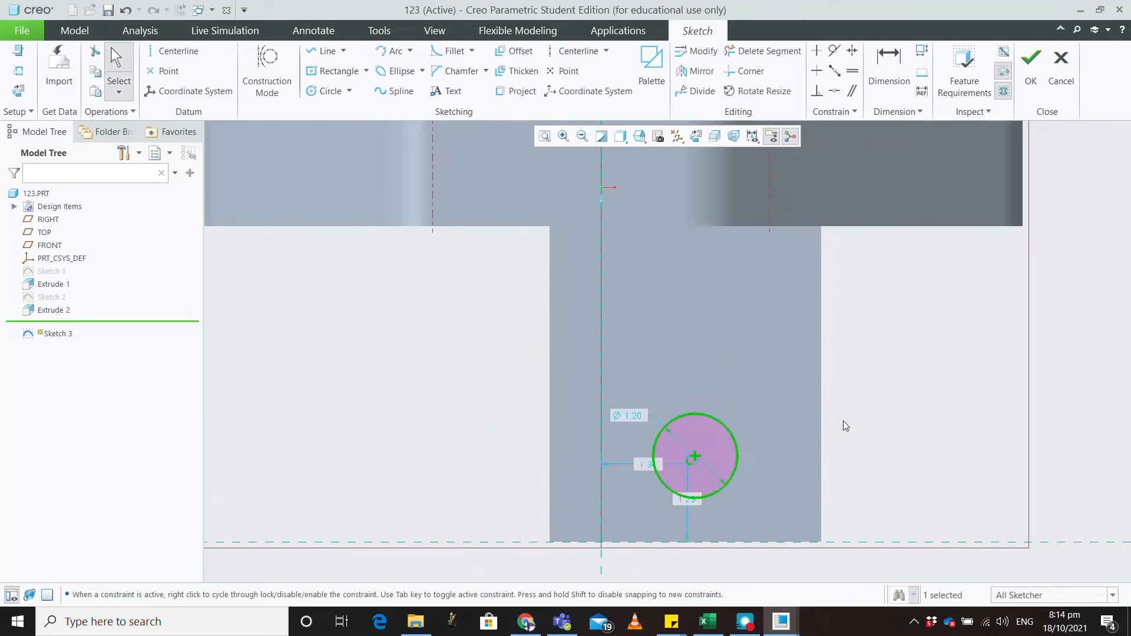
pyautogui.click(1025, 68)
pyautogui.moveTo(939, 343); pyautogui.dragTo(986, 340, button='middle')
pyautogui.click(500, 65)
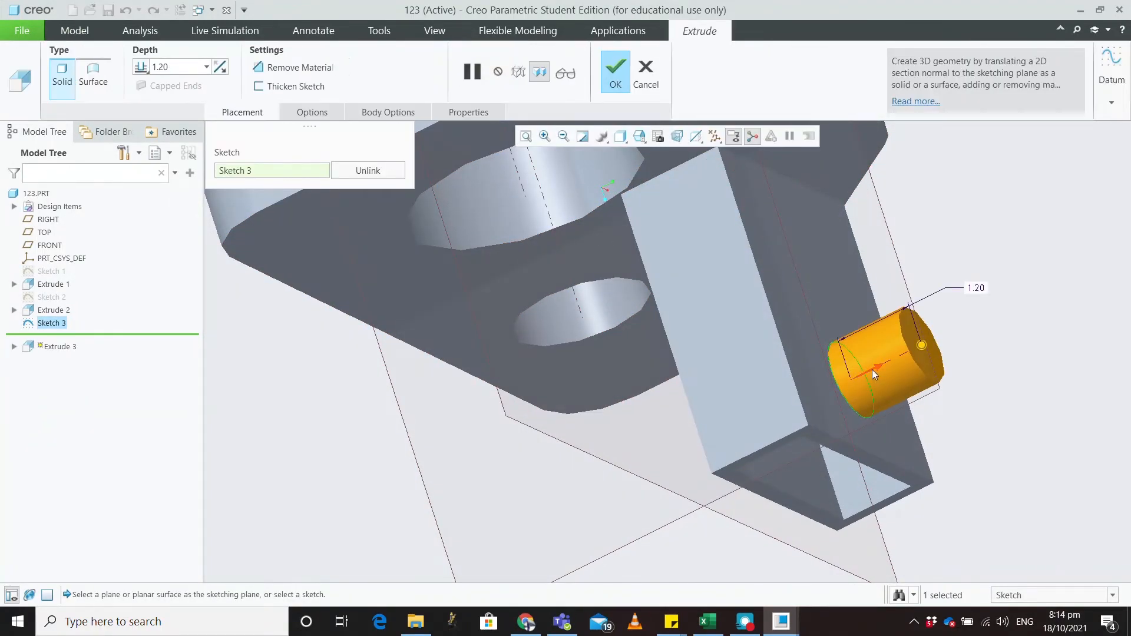
# Step: Flip the circle extrusion into a material cut and reduce its depth to 0.10
pyautogui.click(872, 370)
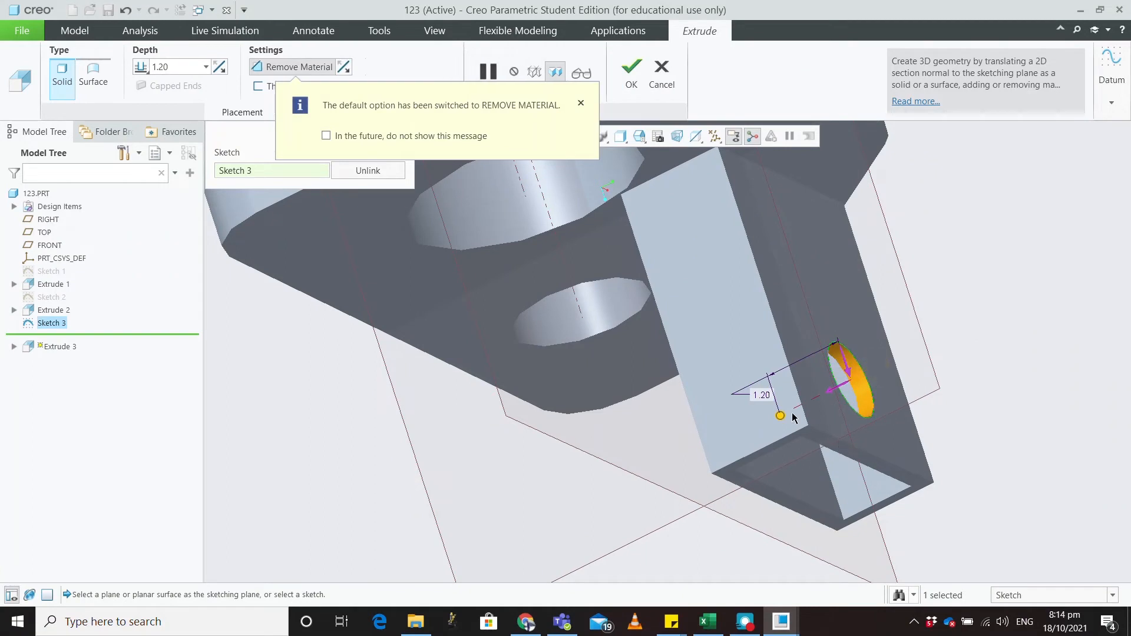
pyautogui.moveTo(780, 415); pyautogui.dragTo(680, 465)
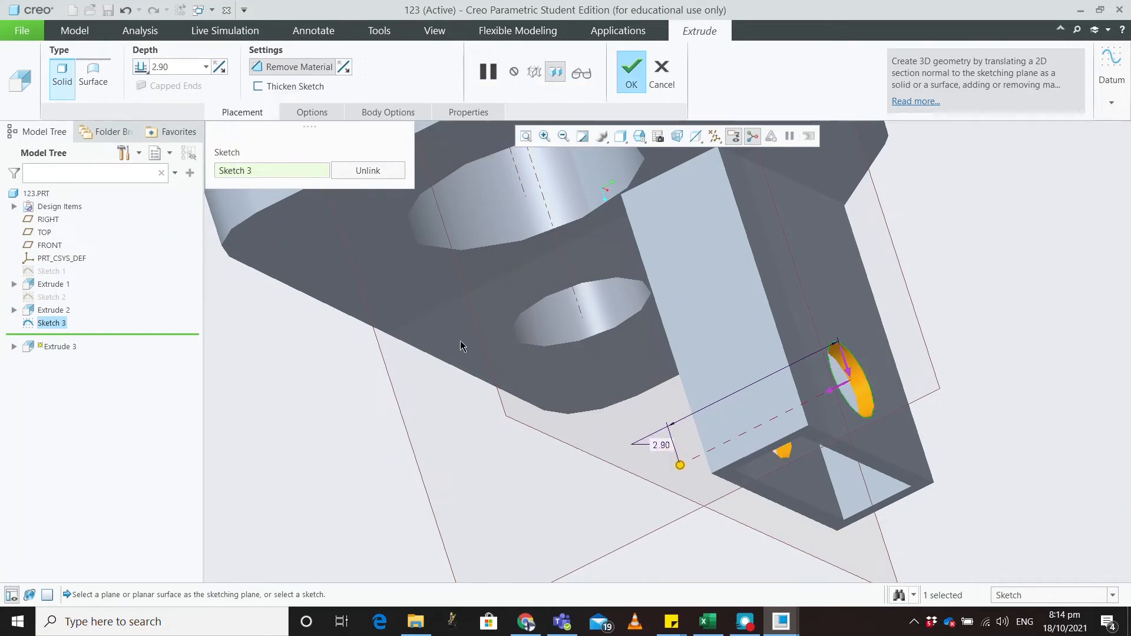
pyautogui.moveTo(680, 465); pyautogui.dragTo(814, 437)
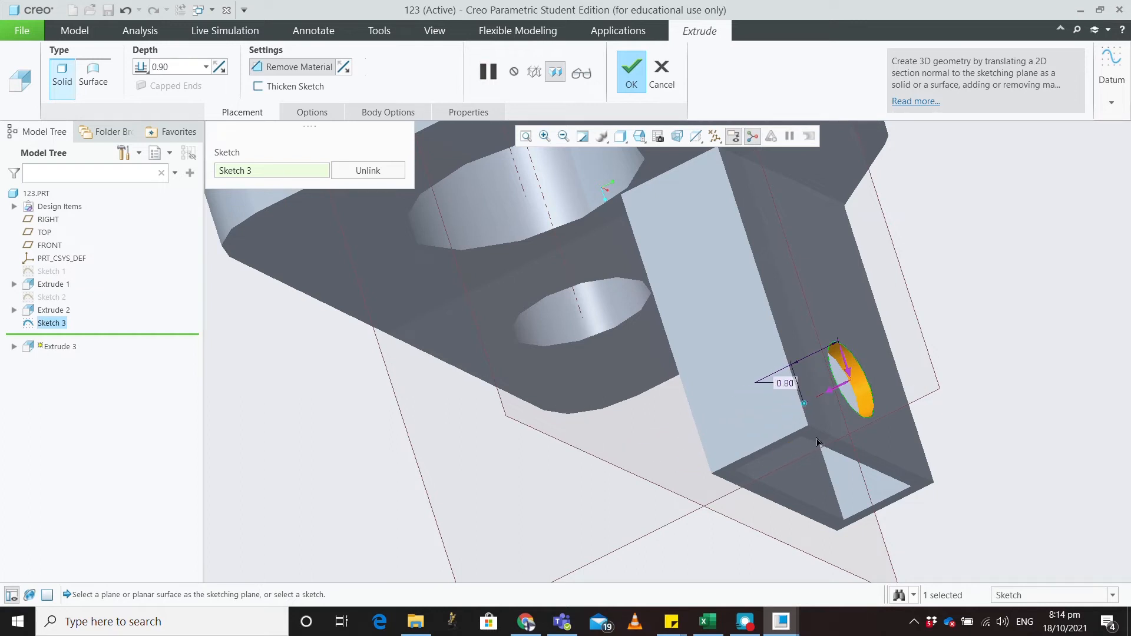
pyautogui.moveTo(814, 442); pyautogui.dragTo(764, 273, button='middle')
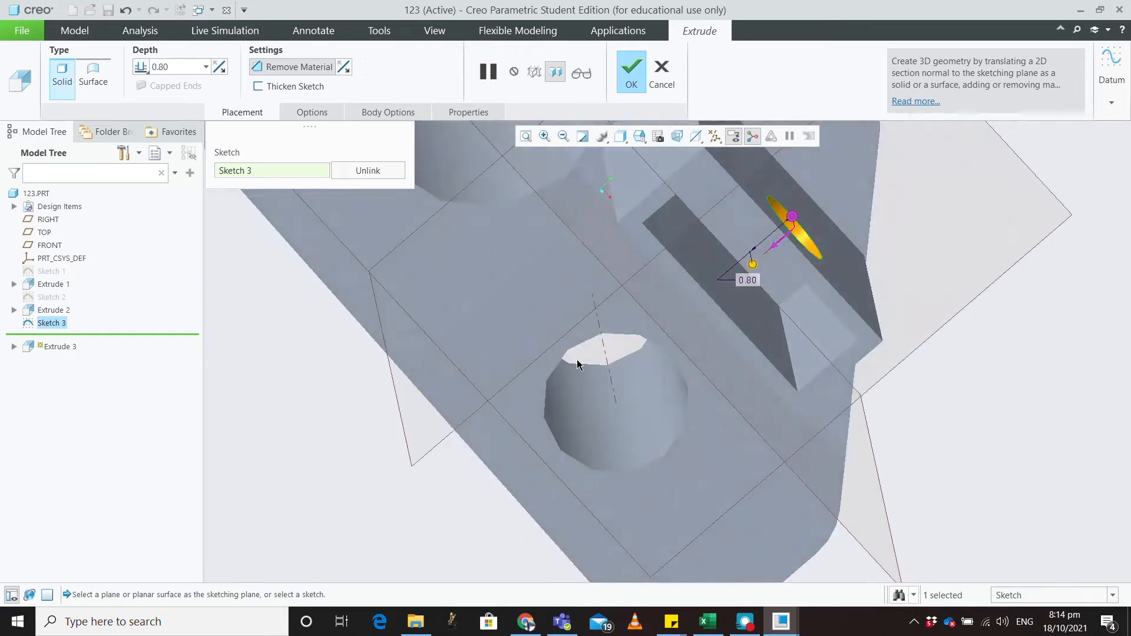
pyautogui.moveTo(752, 265); pyautogui.dragTo(799, 244)
pyautogui.moveTo(878, 207)
pyautogui.mouseDown(button='middle')
pyautogui.moveTo(858, 247)
pyautogui.moveTo(869, 226)
pyautogui.mouseUp(button='middle')
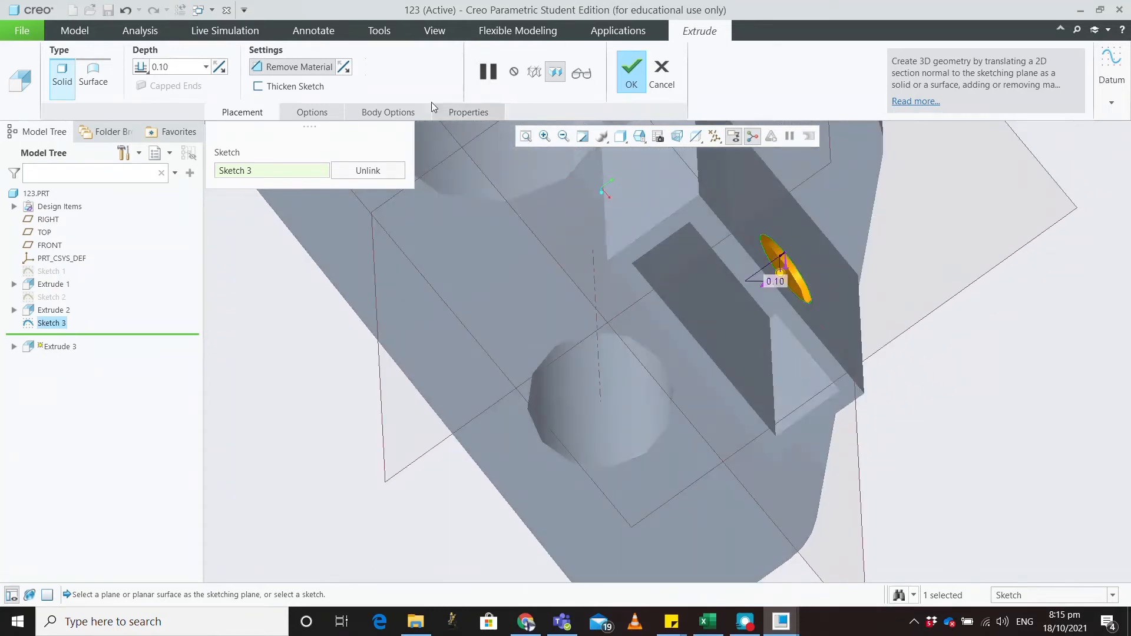
pyautogui.click(219, 71)
pyautogui.click(218, 71)
pyautogui.click(311, 111)
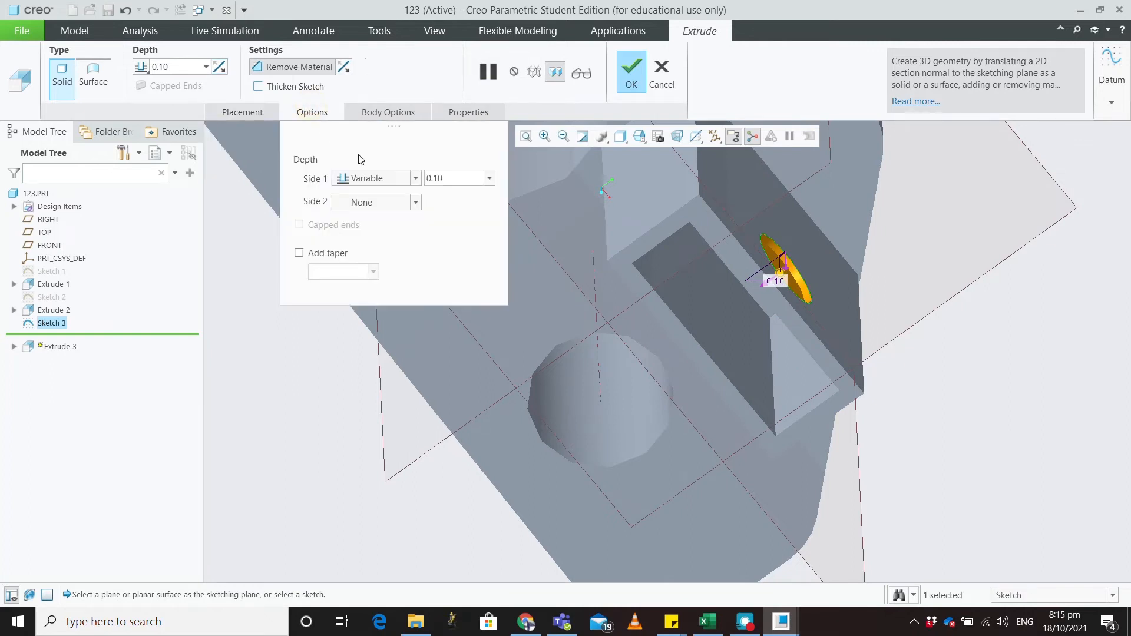
# Step: Try Symmetric, Through All and To Next as the cut's depth type
pyautogui.click(414, 179)
pyautogui.click(407, 206)
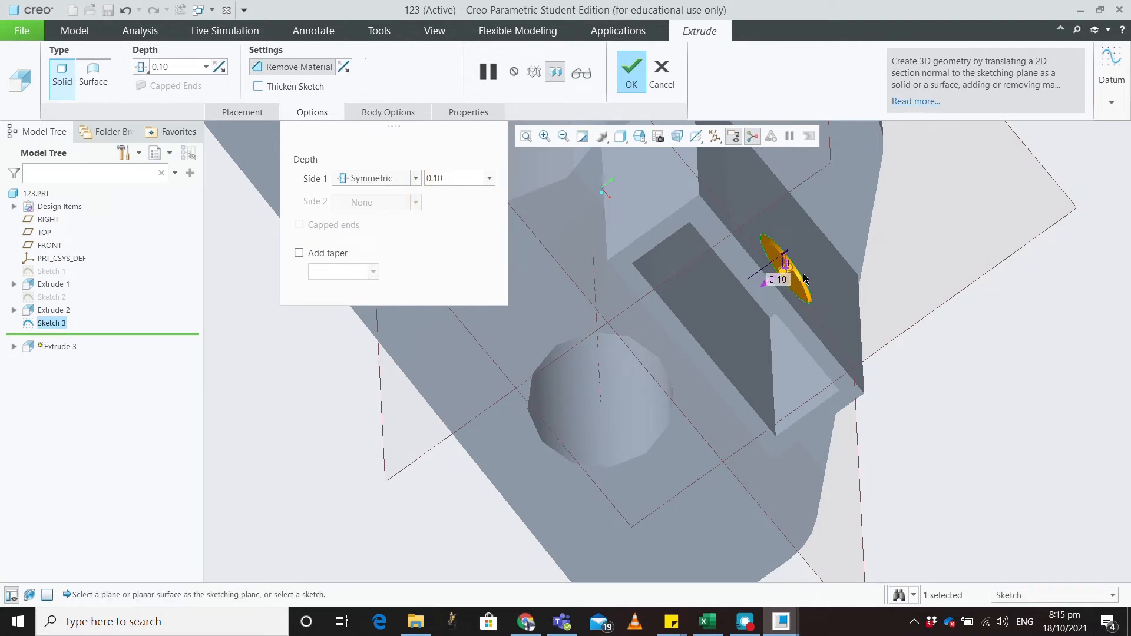
pyautogui.click(416, 179)
pyautogui.click(373, 232)
pyautogui.moveTo(629, 405); pyautogui.dragTo(839, 227, button='middle')
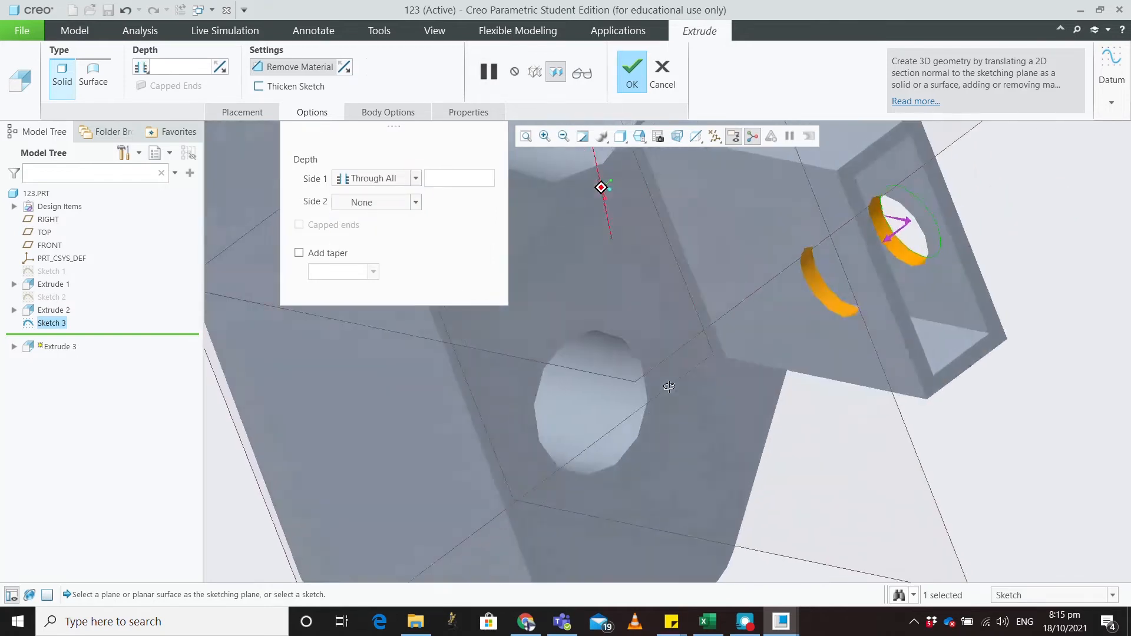
pyautogui.click(416, 179)
pyautogui.click(392, 218)
pyautogui.moveTo(648, 295); pyautogui.dragTo(763, 265, button='middle')
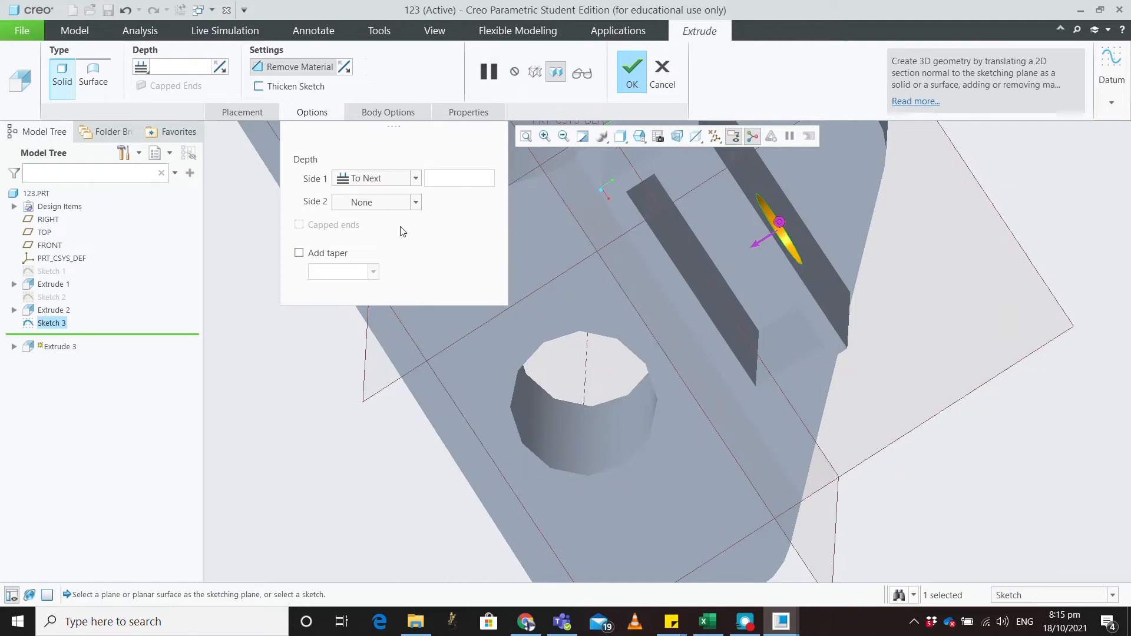
# Step: Set the cut depth To Reference at the rib face (Surf:F8) and finish Extrude 3
pyautogui.click(415, 178)
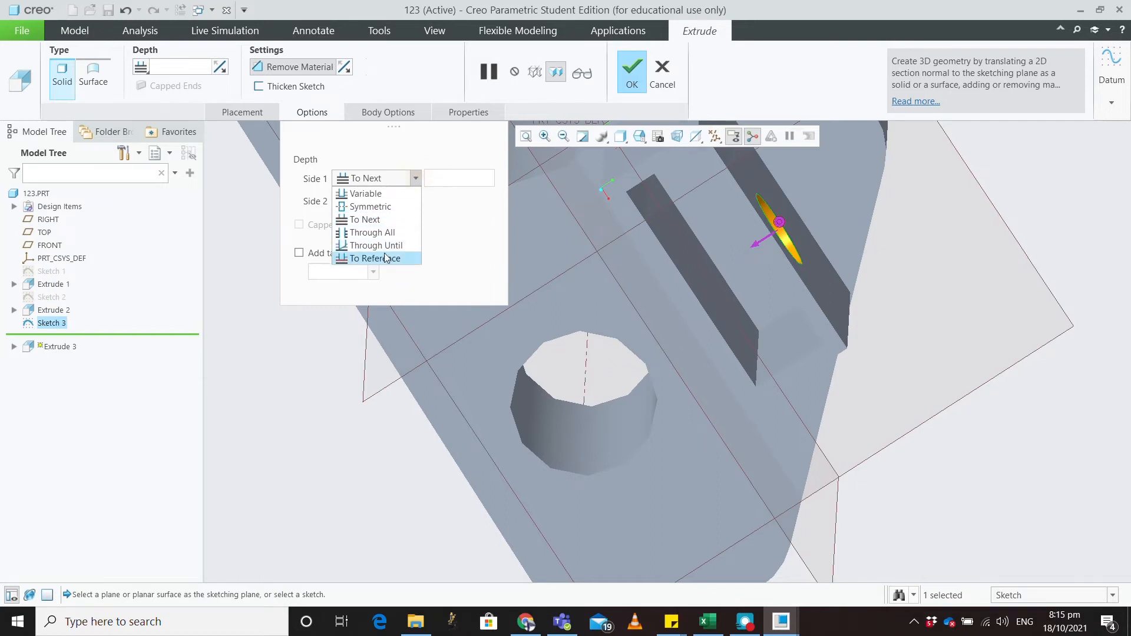
pyautogui.click(377, 258)
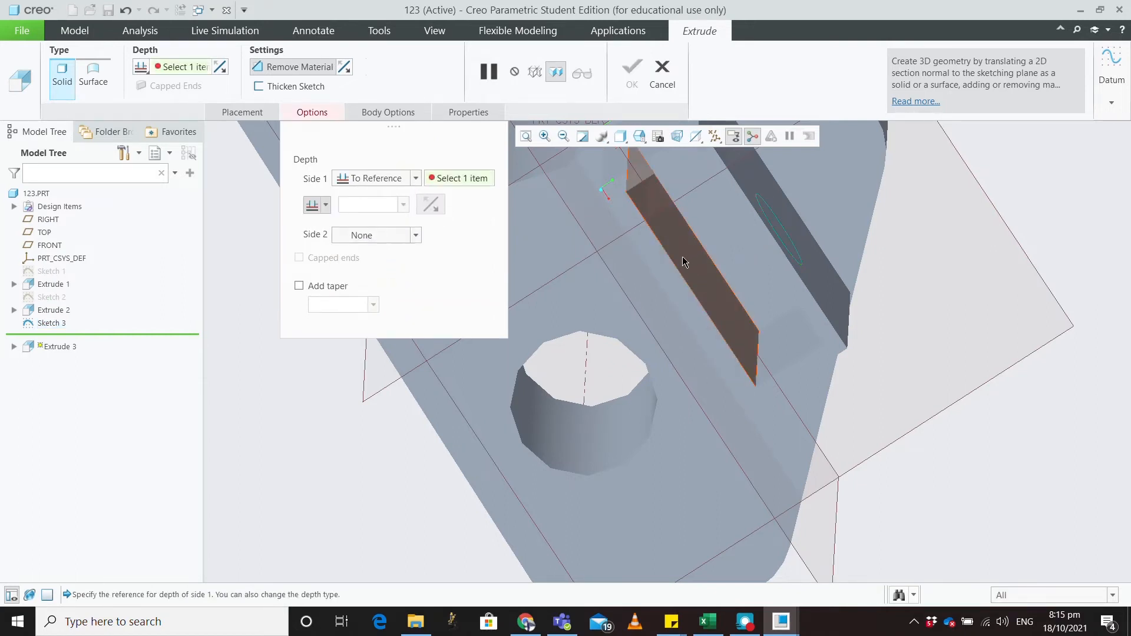
pyautogui.moveTo(672, 265); pyautogui.dragTo(704, 273, button='middle')
pyautogui.click(785, 268)
pyautogui.moveTo(785, 283); pyautogui.dragTo(732, 303, button='middle')
pyautogui.rightClick(466, 179)
pyautogui.click(482, 186)
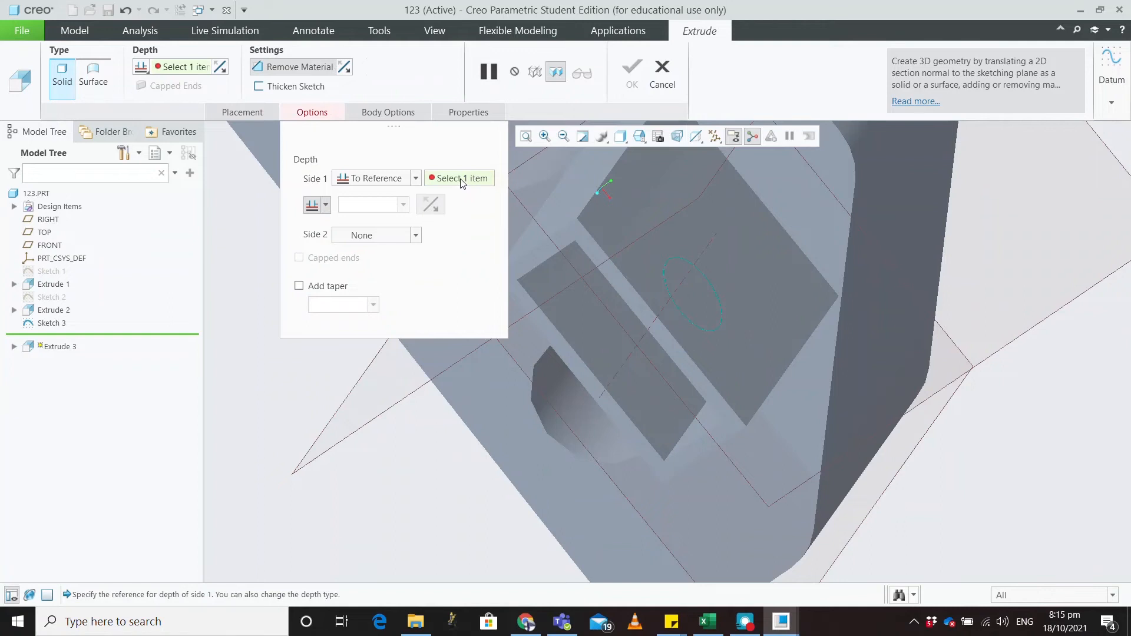
pyautogui.click(602, 313)
pyautogui.moveTo(602, 313); pyautogui.dragTo(605, 348, button='middle')
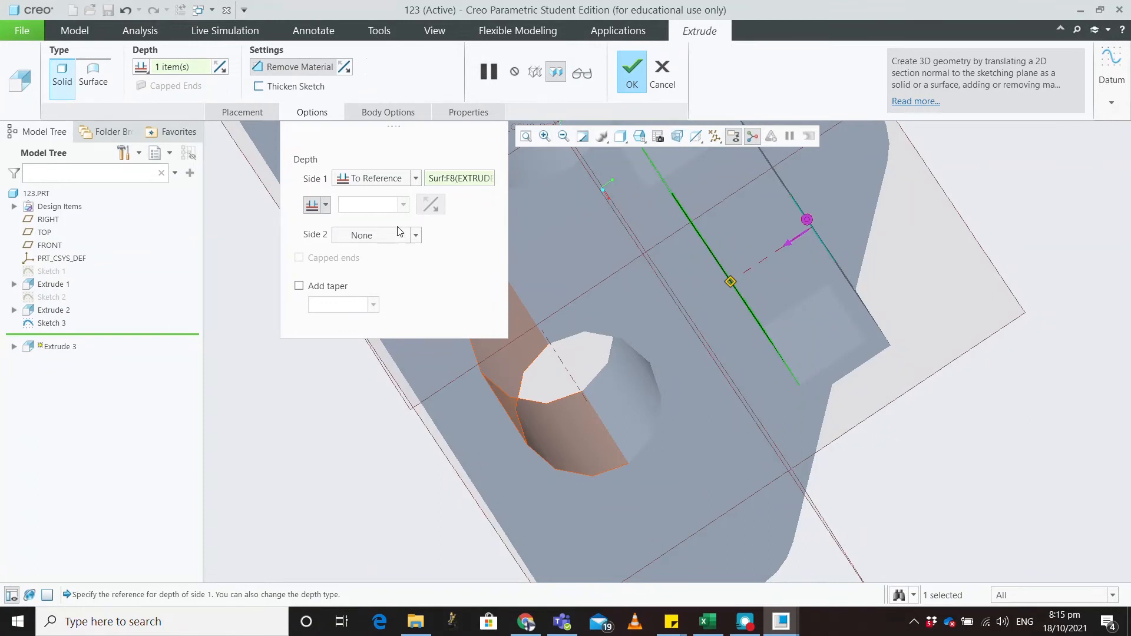
pyautogui.click(631, 73)
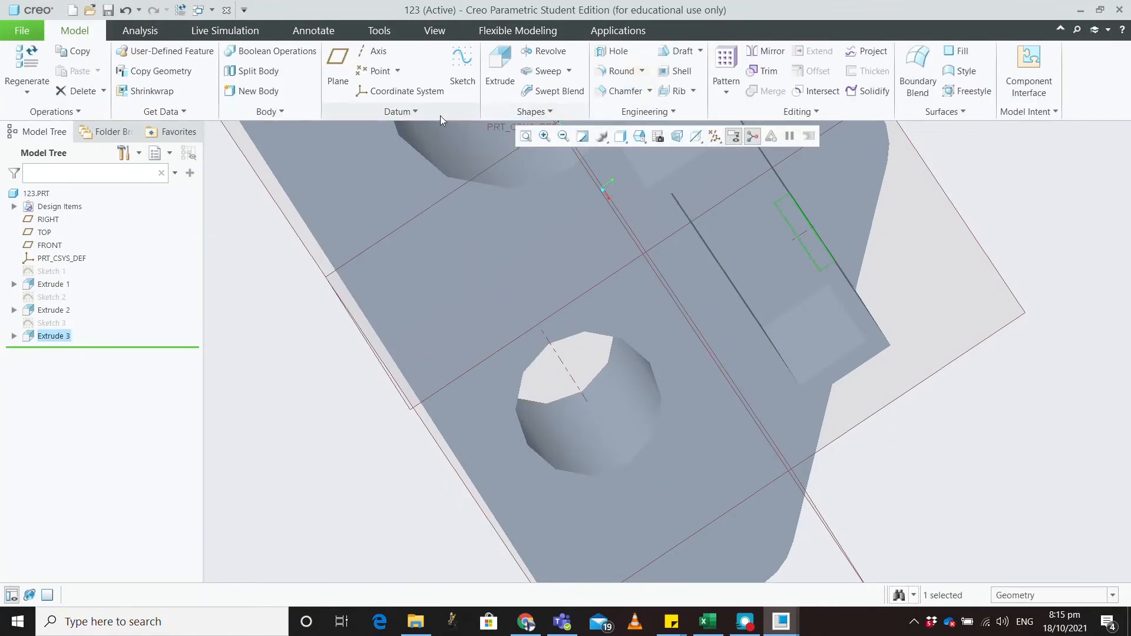
# Step: Delete Sketch 1 and all its dependent features from the Model Tree
pyautogui.moveTo(798, 274); pyautogui.dragTo(742, 308, button='middle')
pyautogui.scroll(6, 741, 321)
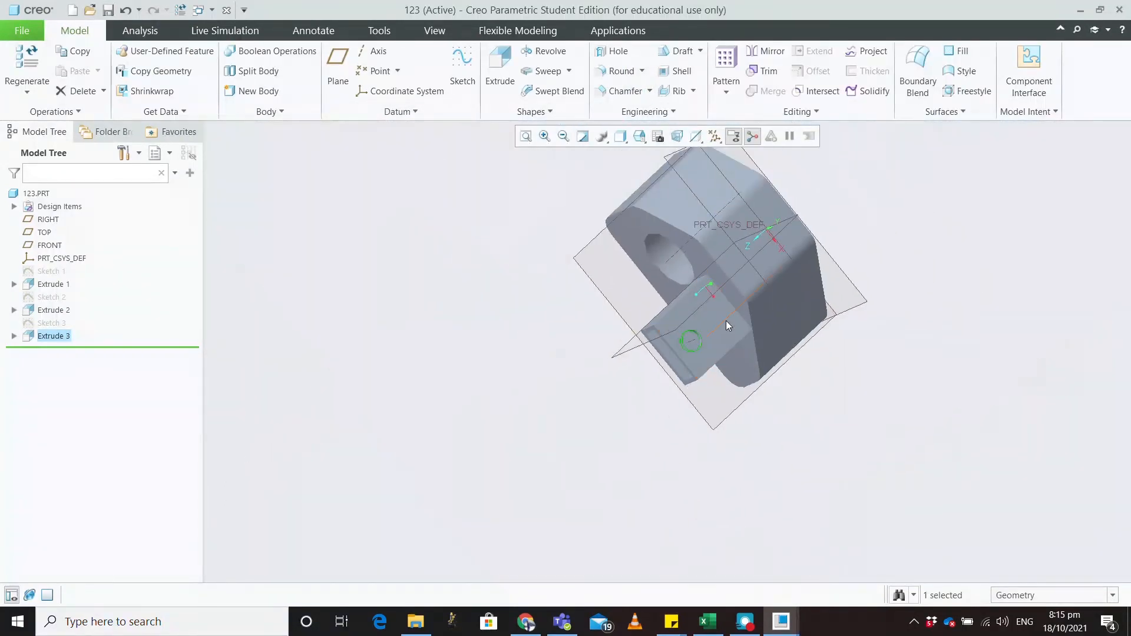
pyautogui.scroll(-2, 726, 321)
pyautogui.click(52, 271)
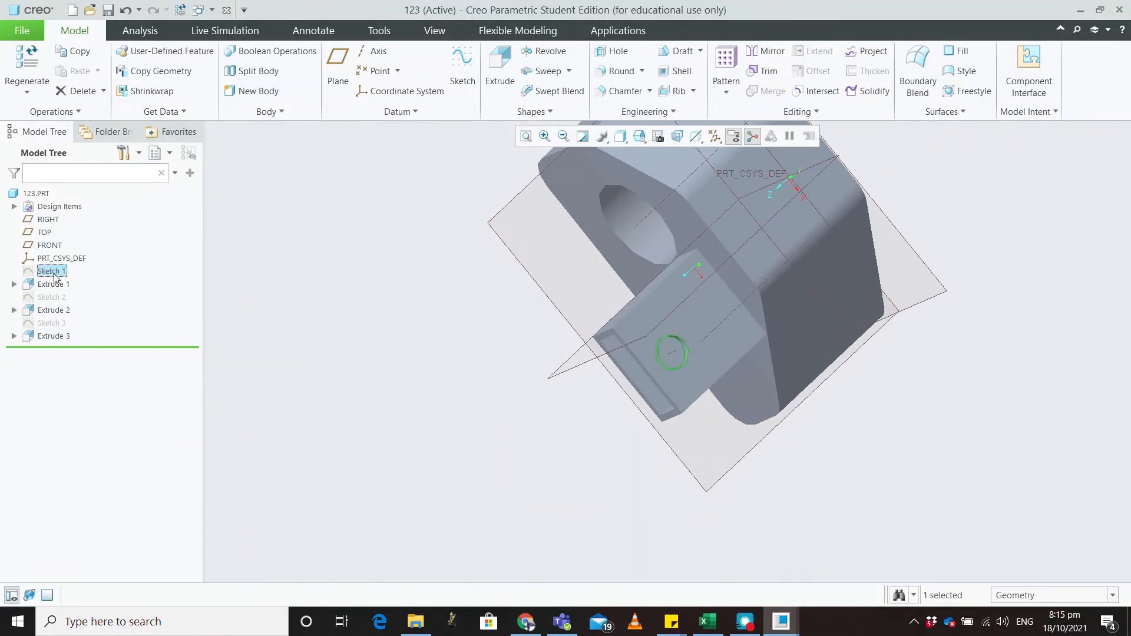
pyautogui.press('Delete')
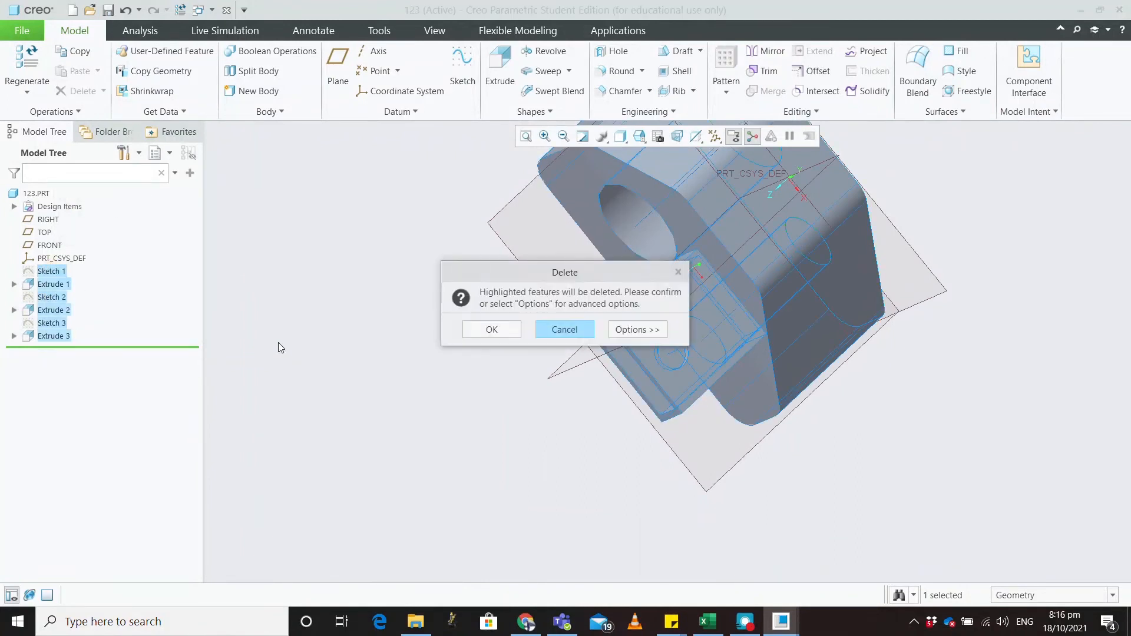
pyautogui.click(489, 334)
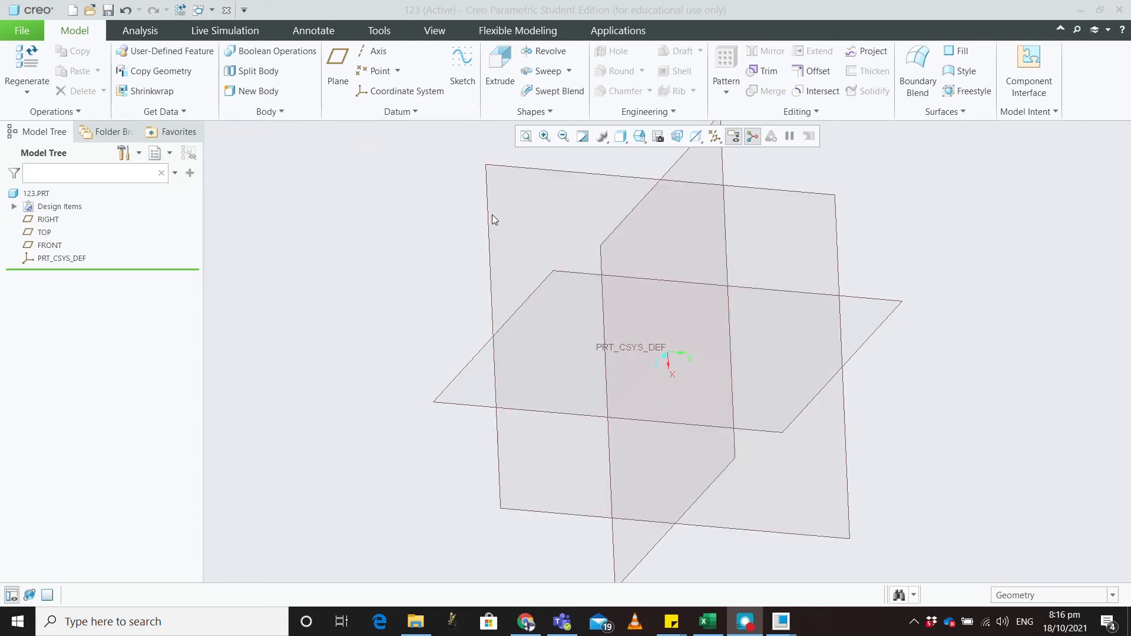
# Step: Start a new sketch on the FRONT datum plane, viewed face-on
pyautogui.click(487, 220)
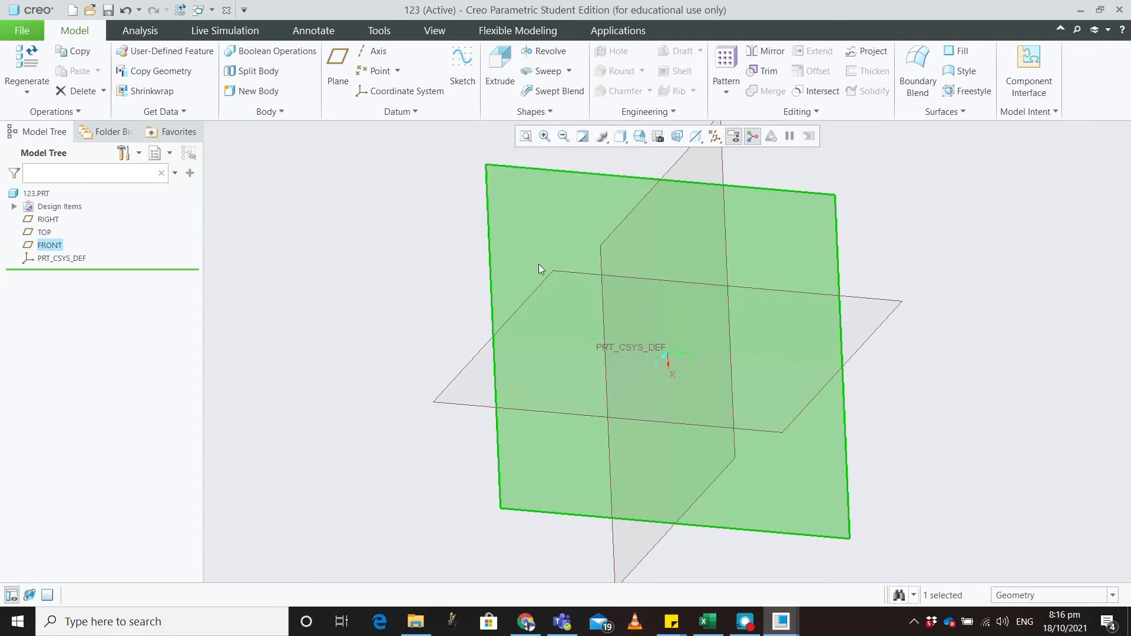
pyautogui.click(463, 62)
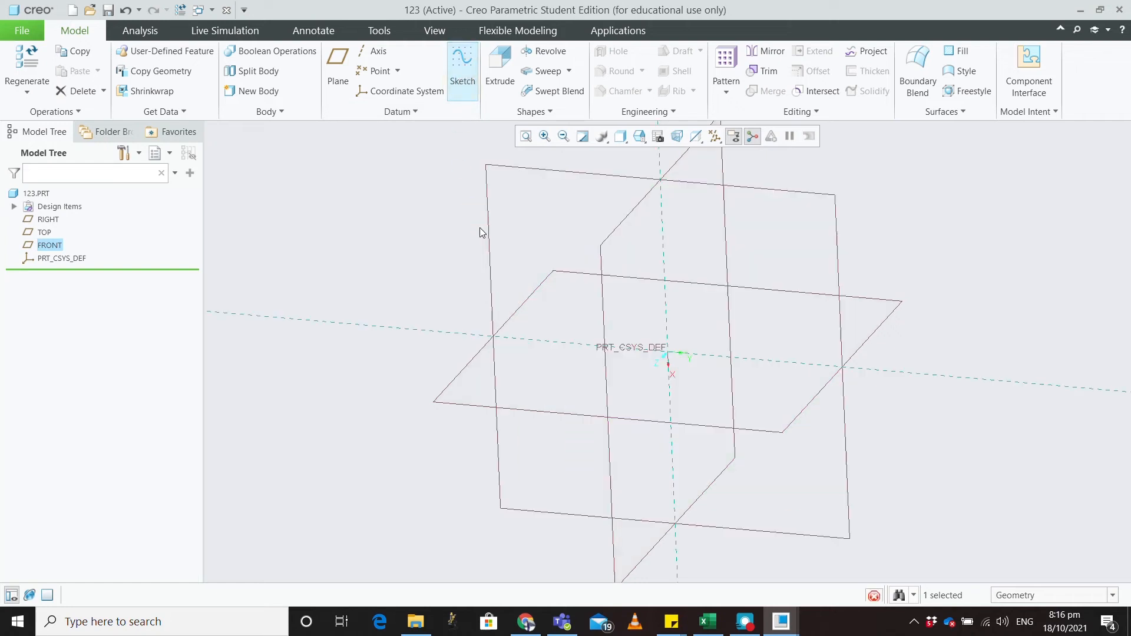
pyautogui.click(26, 95)
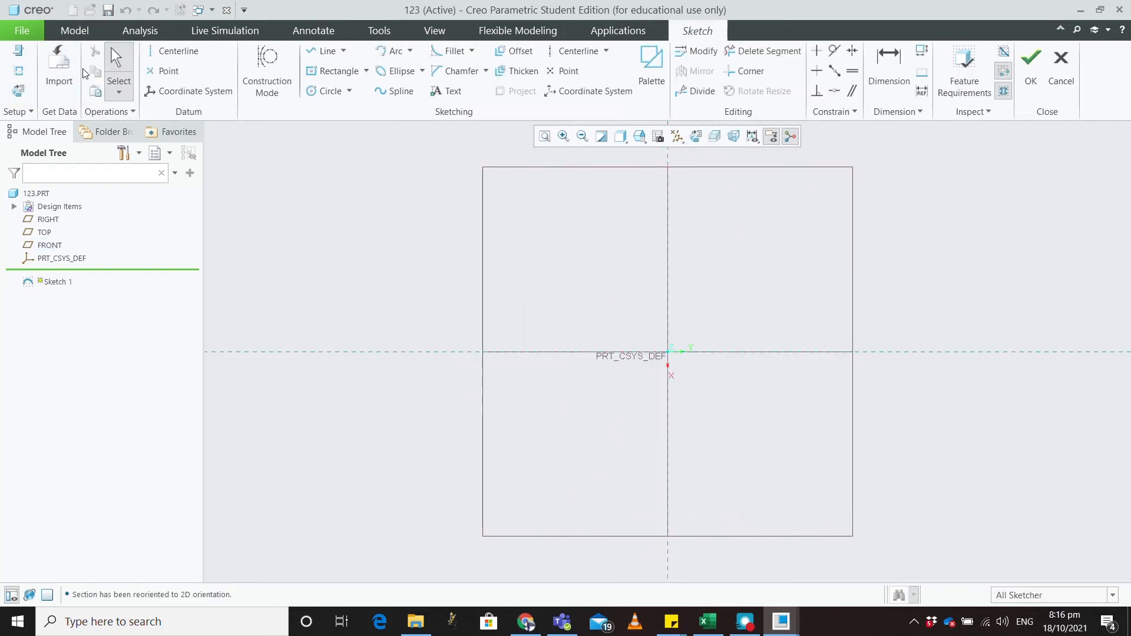
# Step: Import the saved section sketch1.sec and place it in the sketch
pyautogui.click(60, 71)
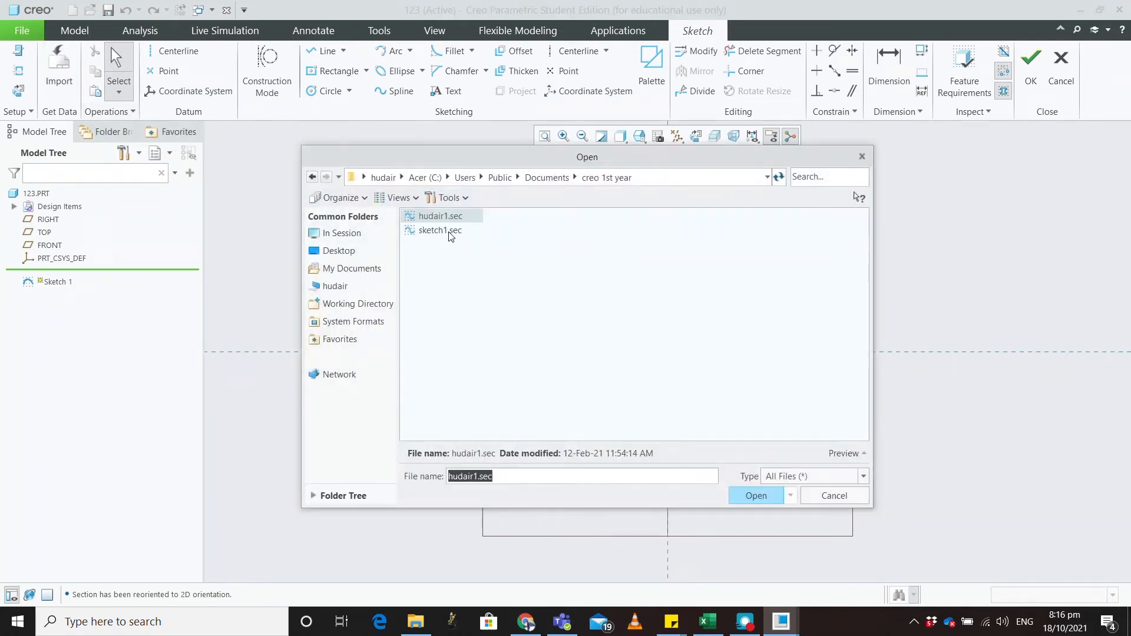
pyautogui.click(442, 231)
pyautogui.click(759, 496)
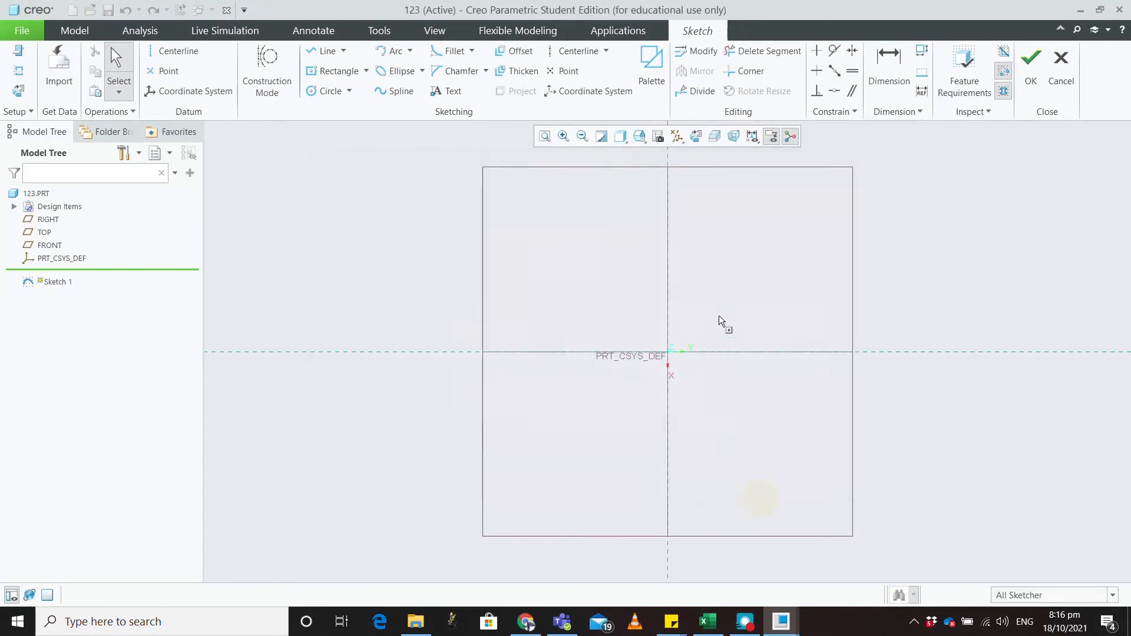
pyautogui.click(719, 310)
# Step: Move the imported section onto the origin, scale it to 1 and try a -75° rotation
pyautogui.moveTo(720, 311); pyautogui.dragTo(667, 351)
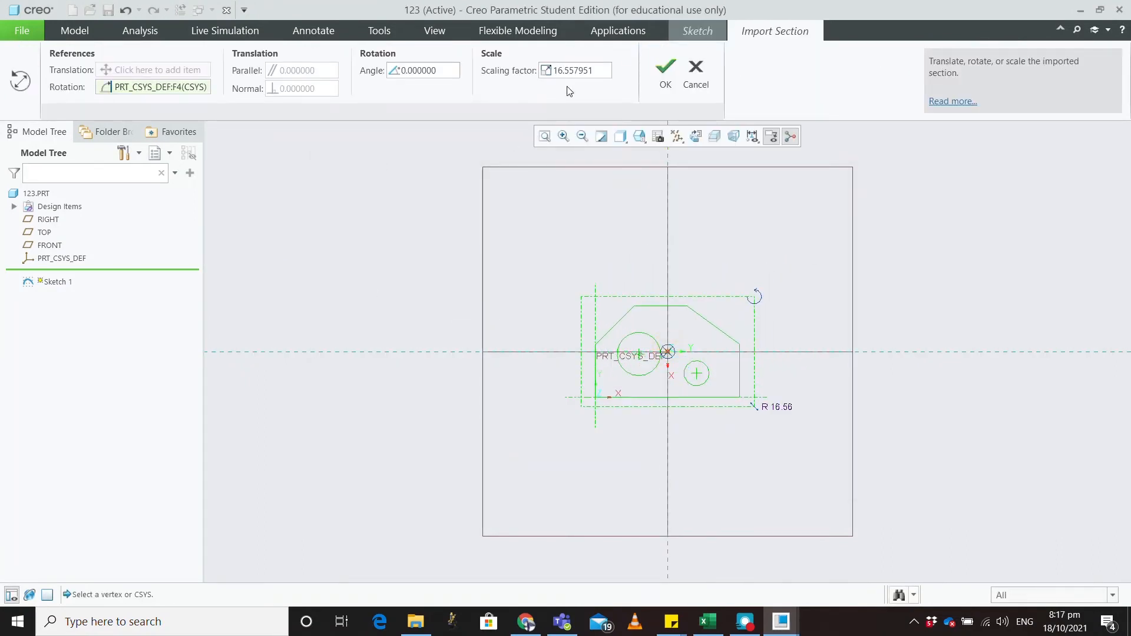
pyautogui.moveTo(595, 70); pyautogui.dragTo(495, 69)
pyautogui.write('1')
pyautogui.press('Return')
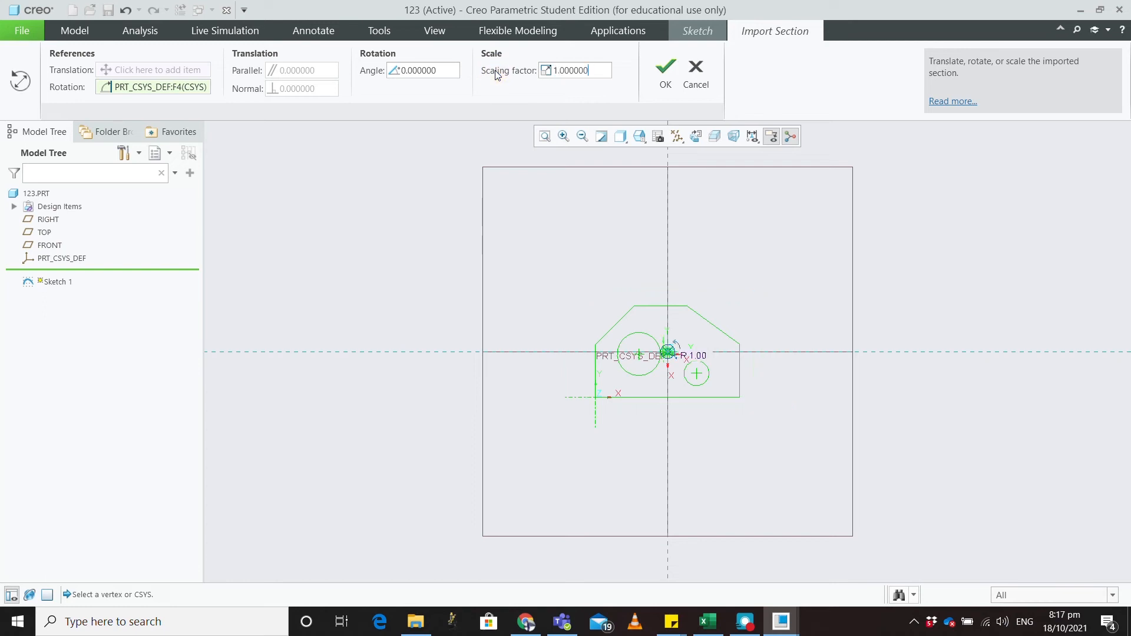
pyautogui.moveTo(453, 70); pyautogui.dragTo(396, 70)
pyautogui.write('-75')
pyautogui.press('Return')
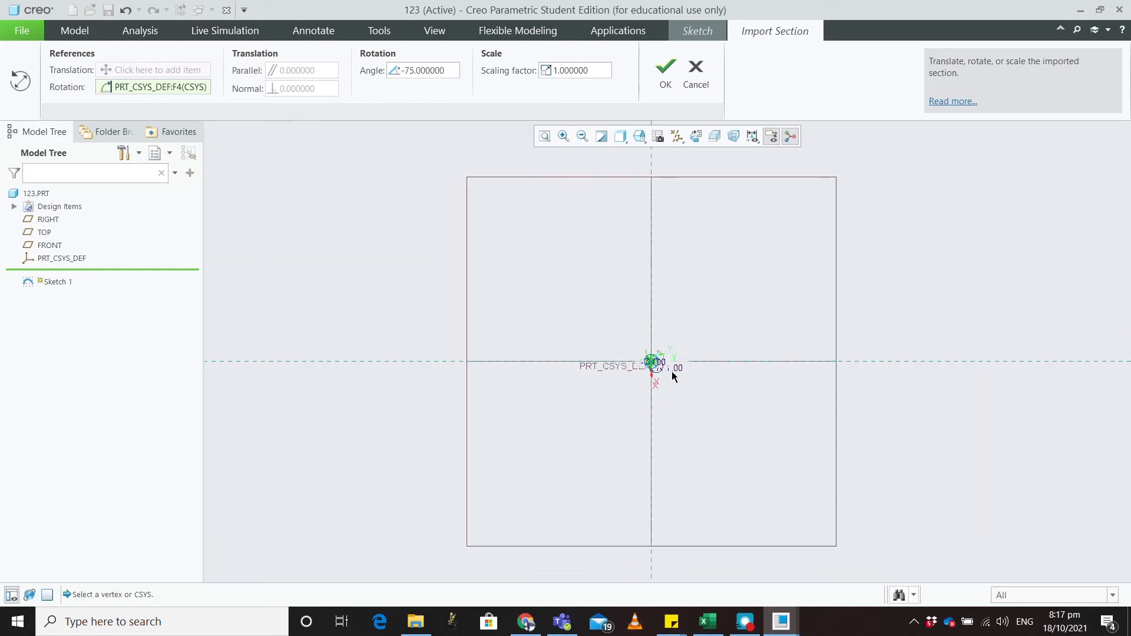
# Step: Reset the section's rotation to 0, accept its placement and finish Sketch 1
pyautogui.click(545, 137)
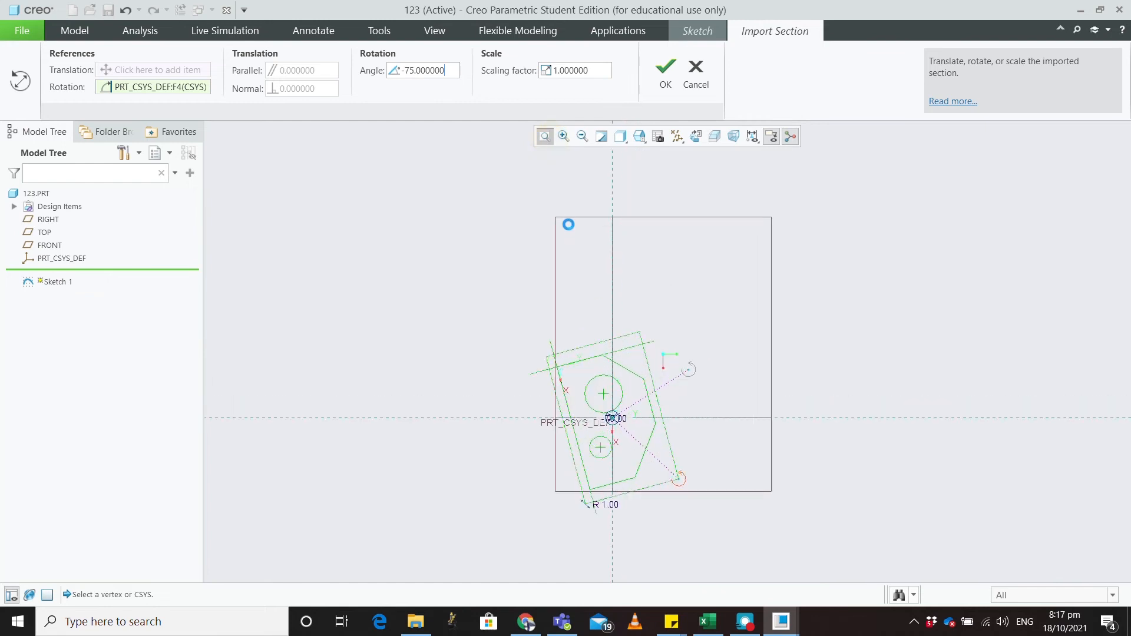
pyautogui.scroll(5, 581, 351)
pyautogui.scroll(-10, 578, 348)
pyautogui.scroll(-4, 576, 346)
pyautogui.scroll(-5, 886, 342)
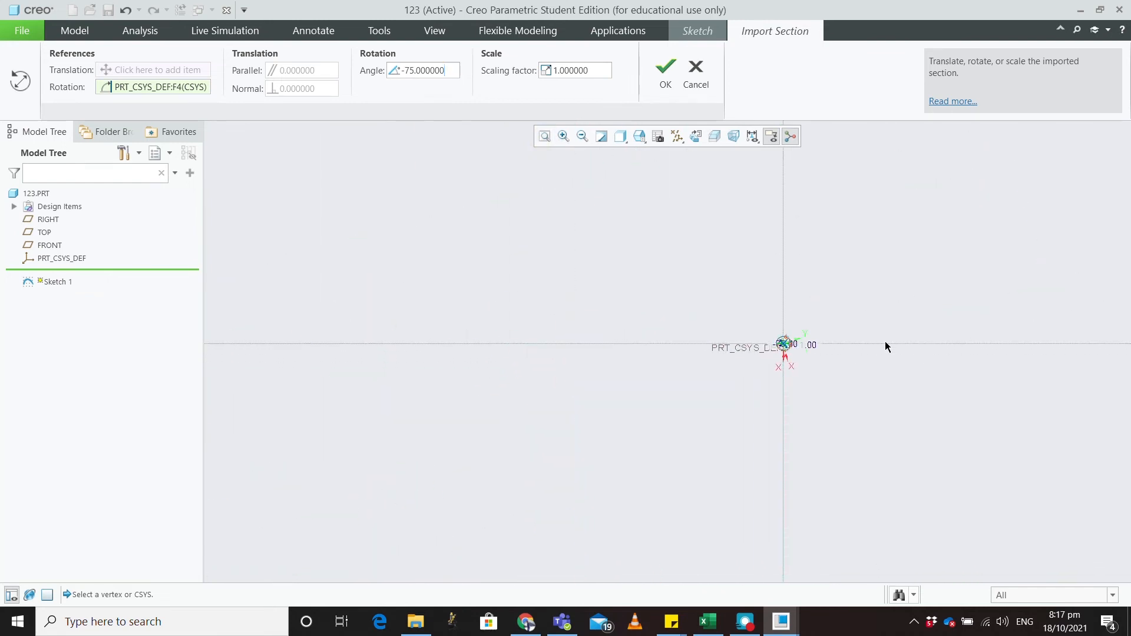
pyautogui.scroll(-5, 605, 341)
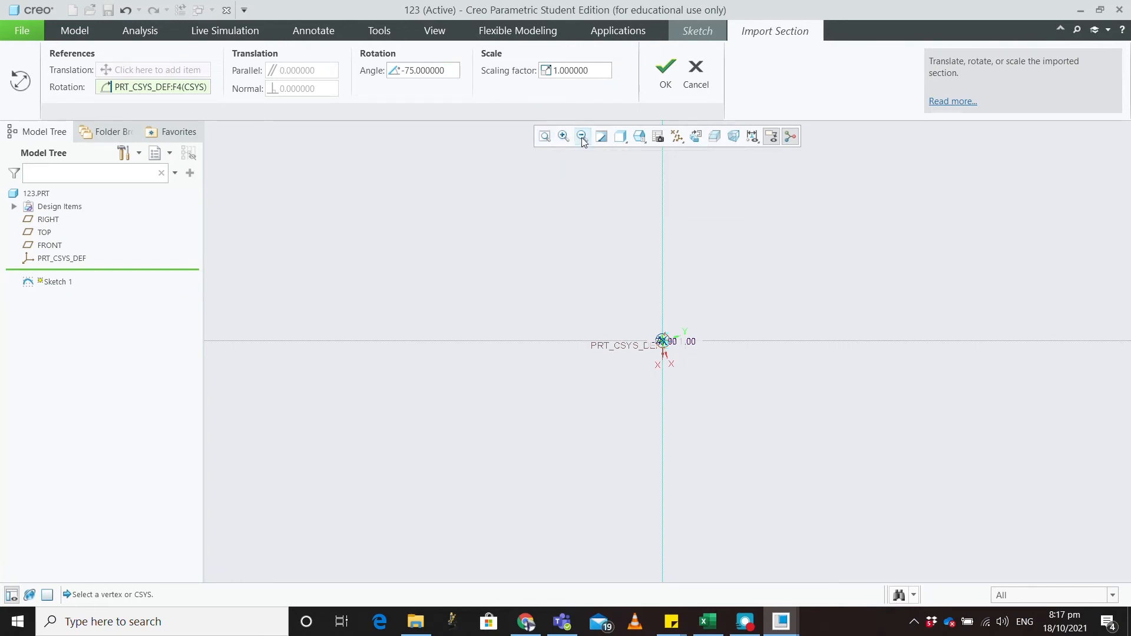
pyautogui.click(546, 143)
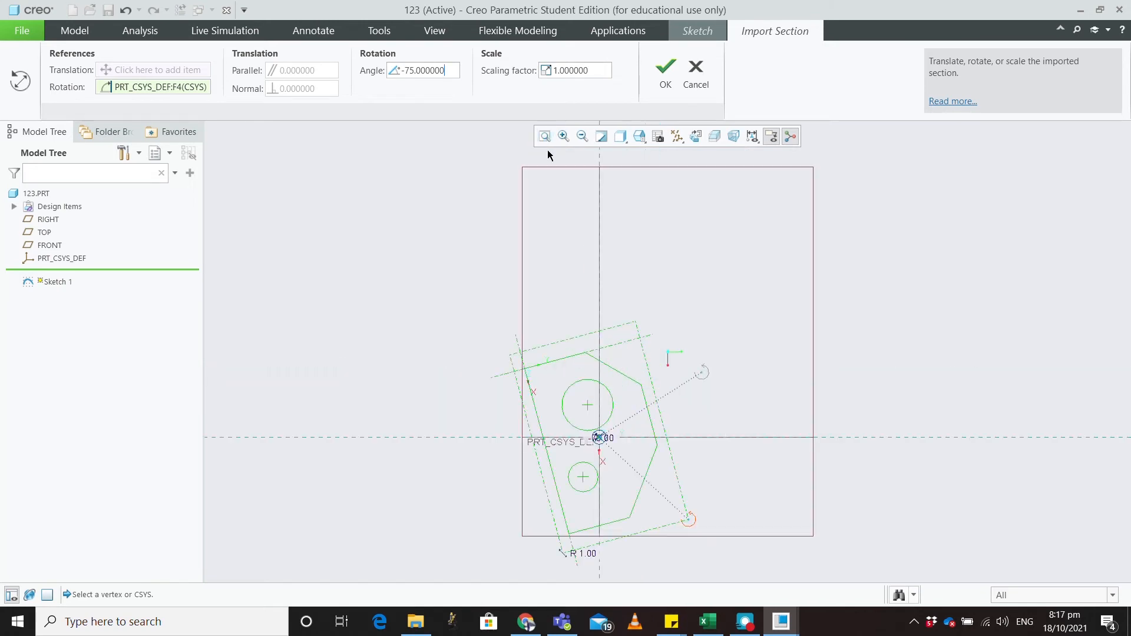
pyautogui.moveTo(453, 68); pyautogui.dragTo(363, 71)
pyautogui.write('0')
pyautogui.press('Return')
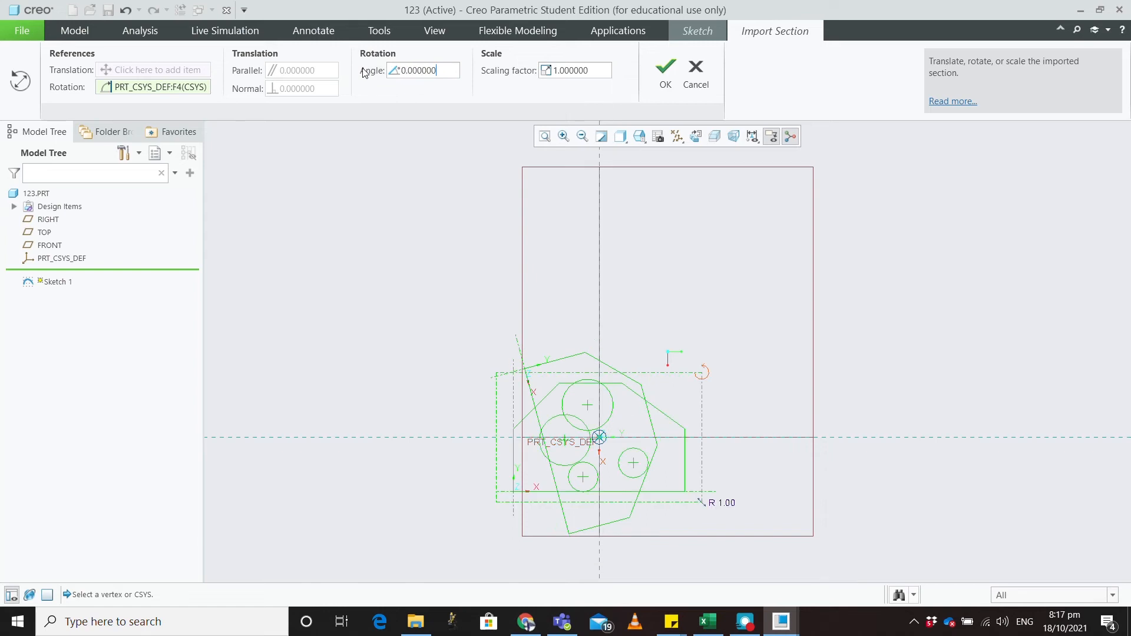
pyautogui.click(666, 74)
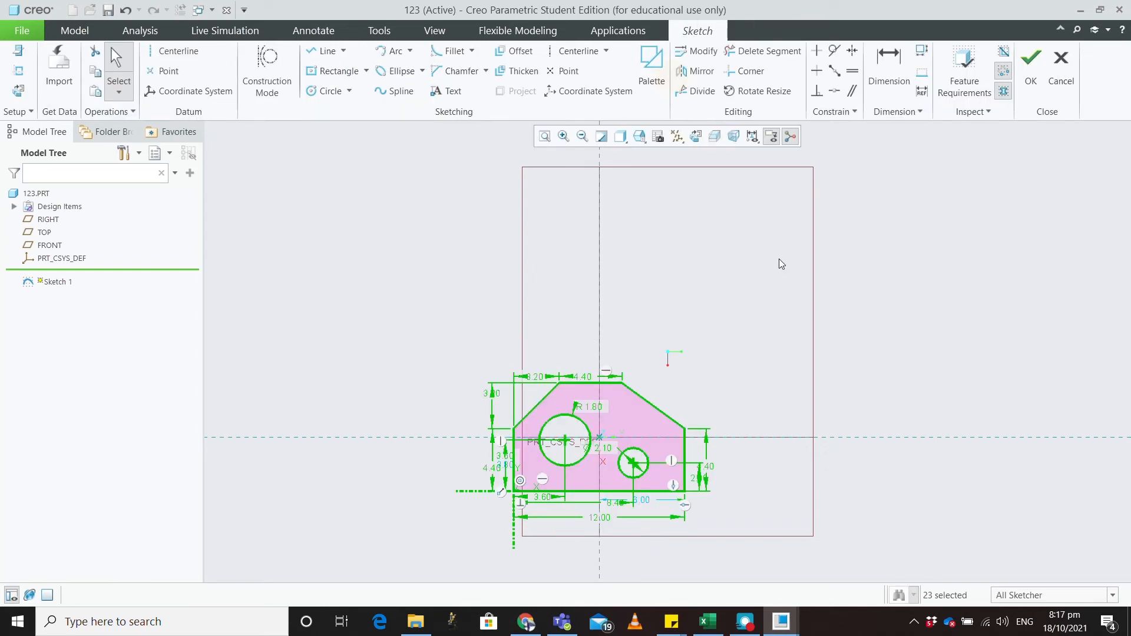
pyautogui.click(1032, 82)
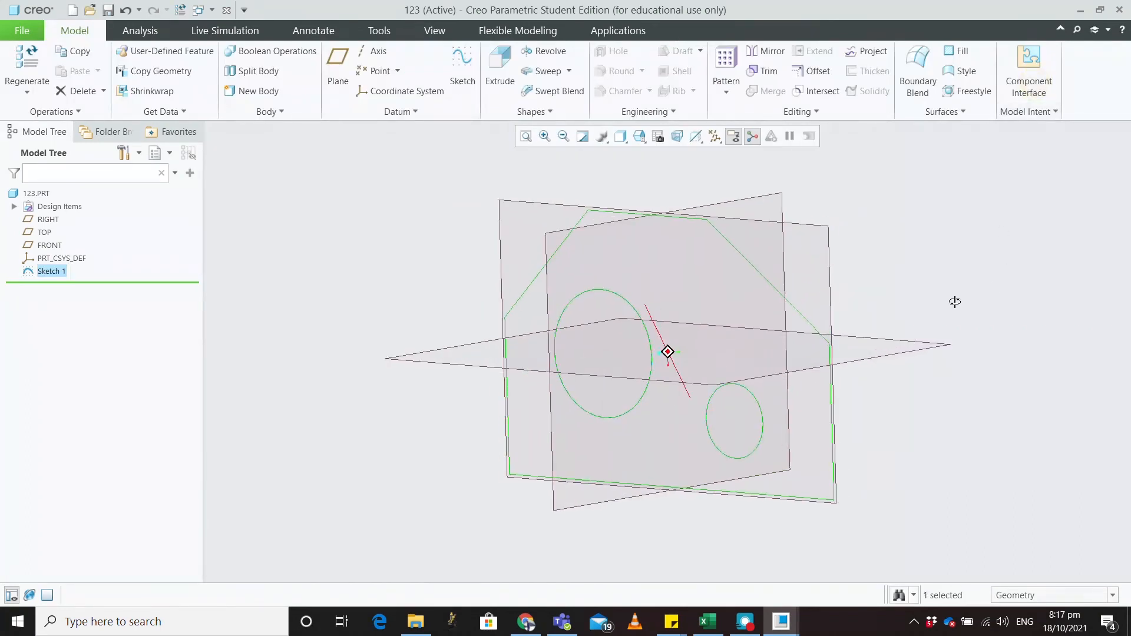
# Step: Extrude Sketch 1 to a depth of 13.00, creating Extrude 1 with its two holes
pyautogui.click(500, 62)
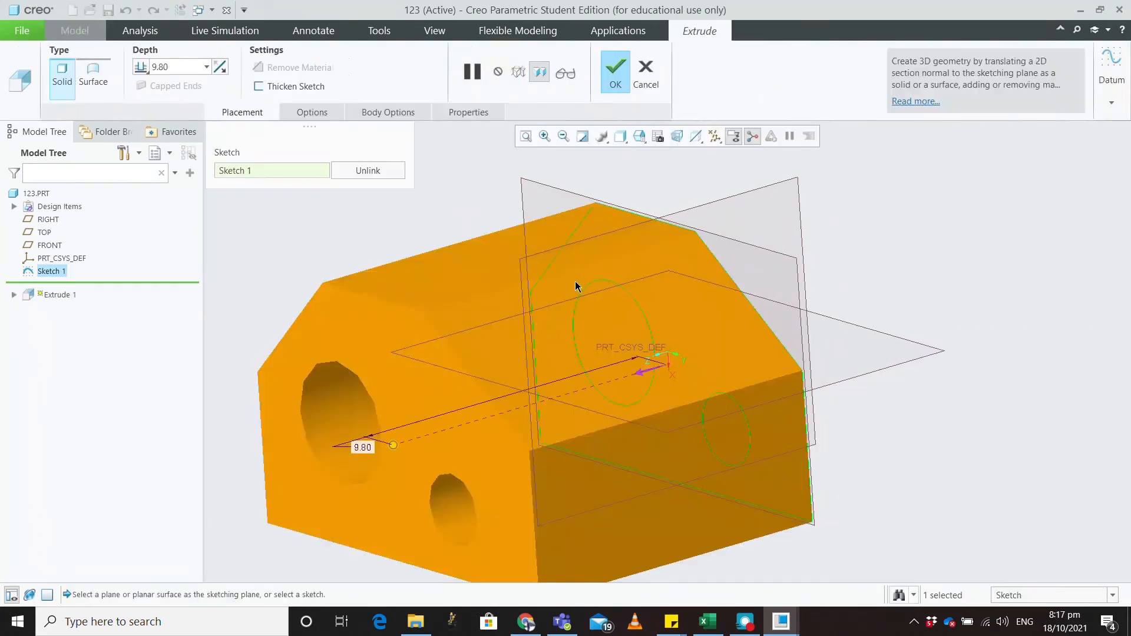
pyautogui.moveTo(459, 387); pyautogui.dragTo(404, 411)
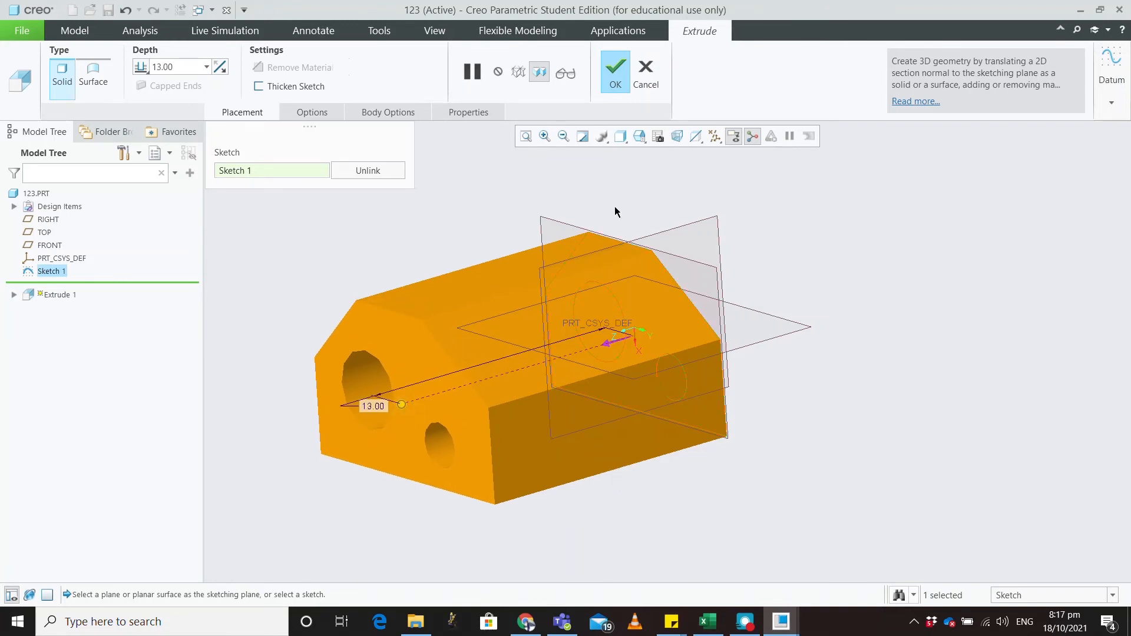
pyautogui.click(612, 76)
pyautogui.scroll(1, 722, 315)
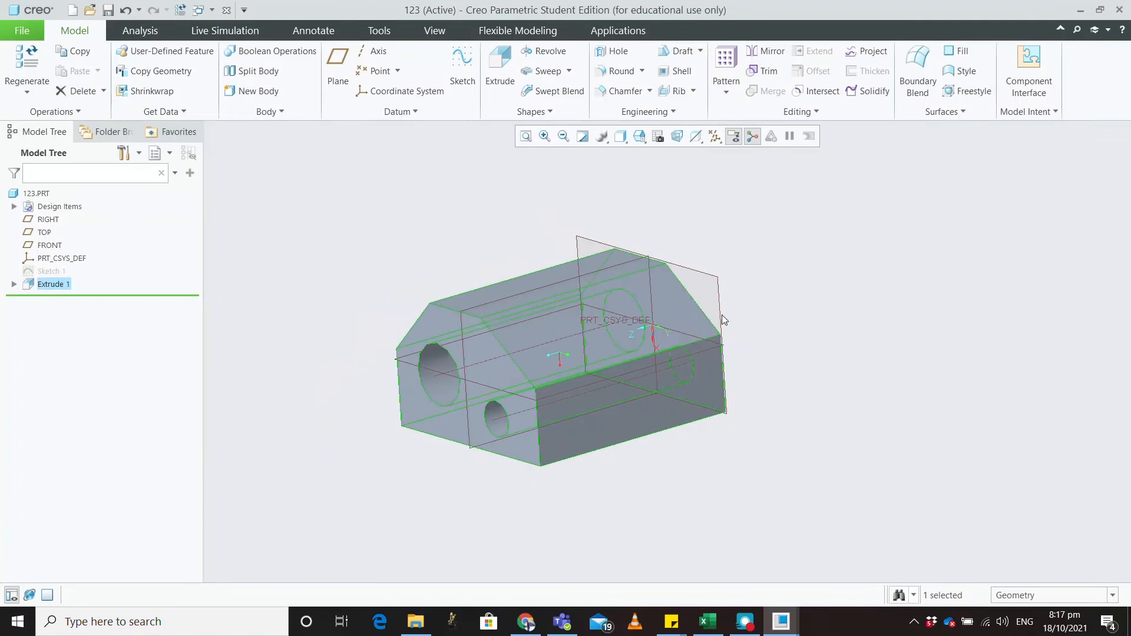
# Step: Orbit the part to inspect it, then start a new datum plane
pyautogui.scroll(3, 753, 369)
pyautogui.scroll(-3, 657, 402)
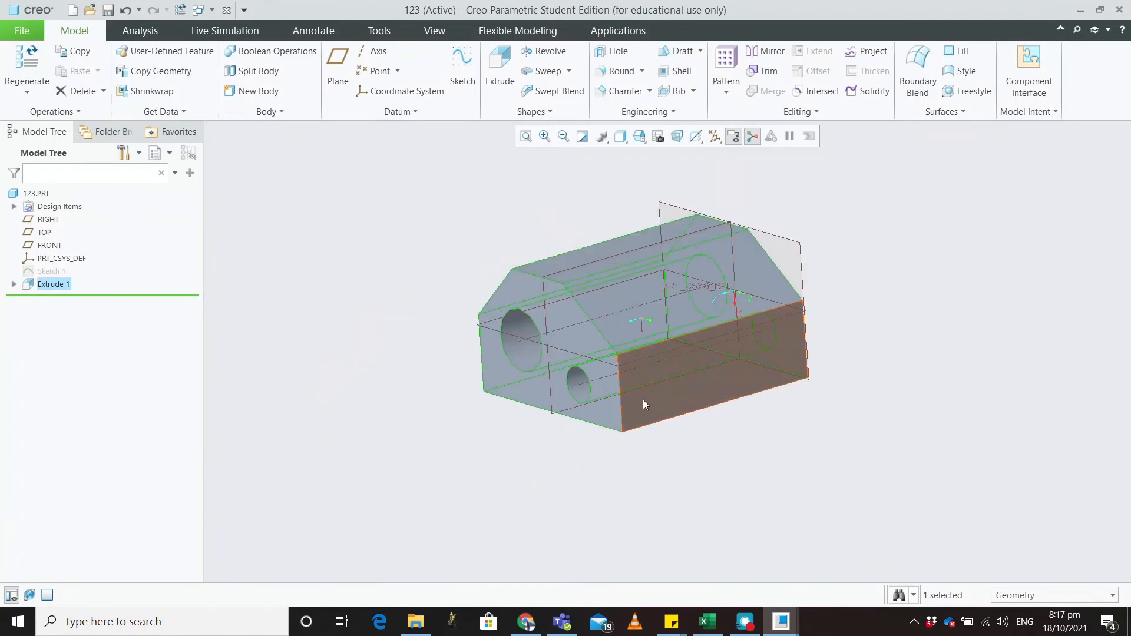
pyautogui.scroll(-2, 606, 331)
pyautogui.scroll(4, 606, 330)
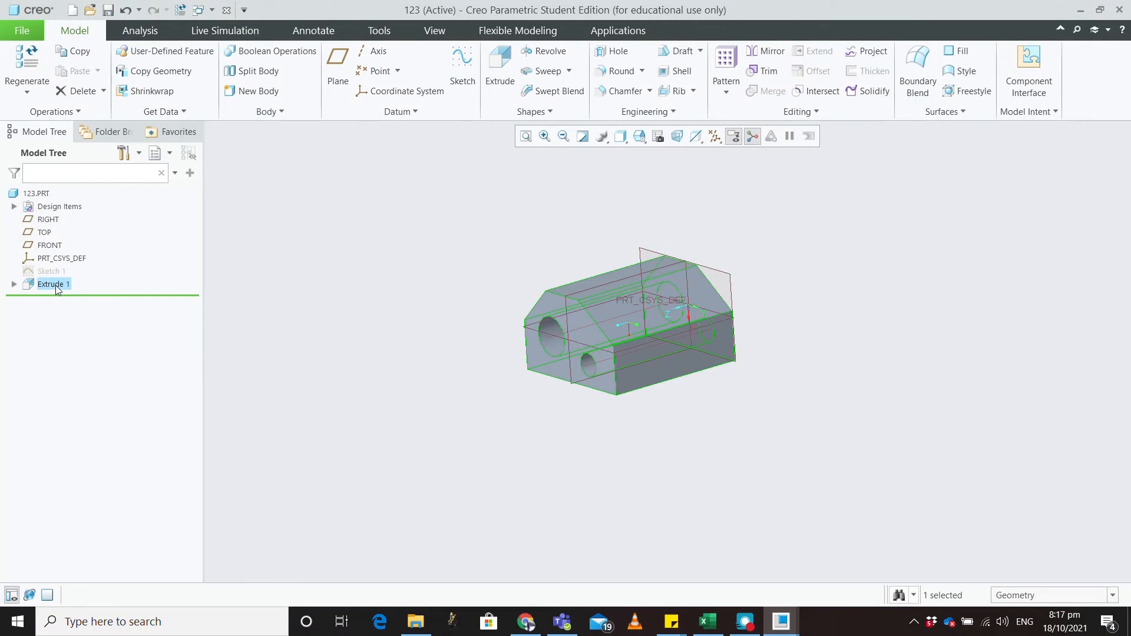
pyautogui.scroll(-2, 606, 346)
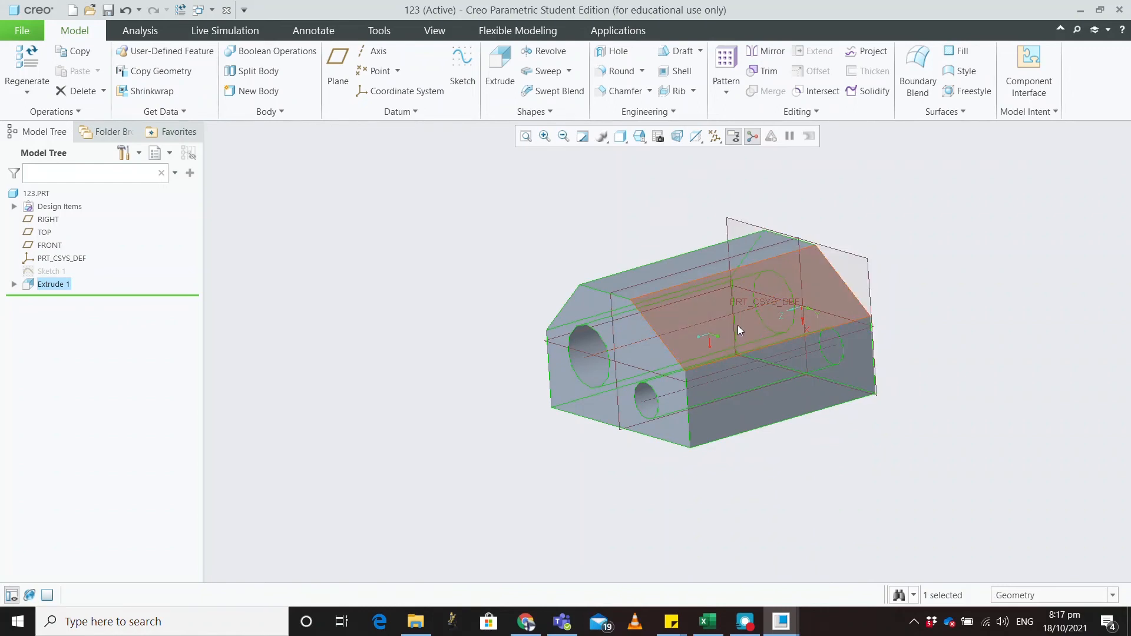
pyautogui.moveTo(832, 366)
pyautogui.mouseDown(button='middle')
pyautogui.moveTo(804, 370)
pyautogui.moveTo(748, 312)
pyautogui.mouseUp(button='middle')
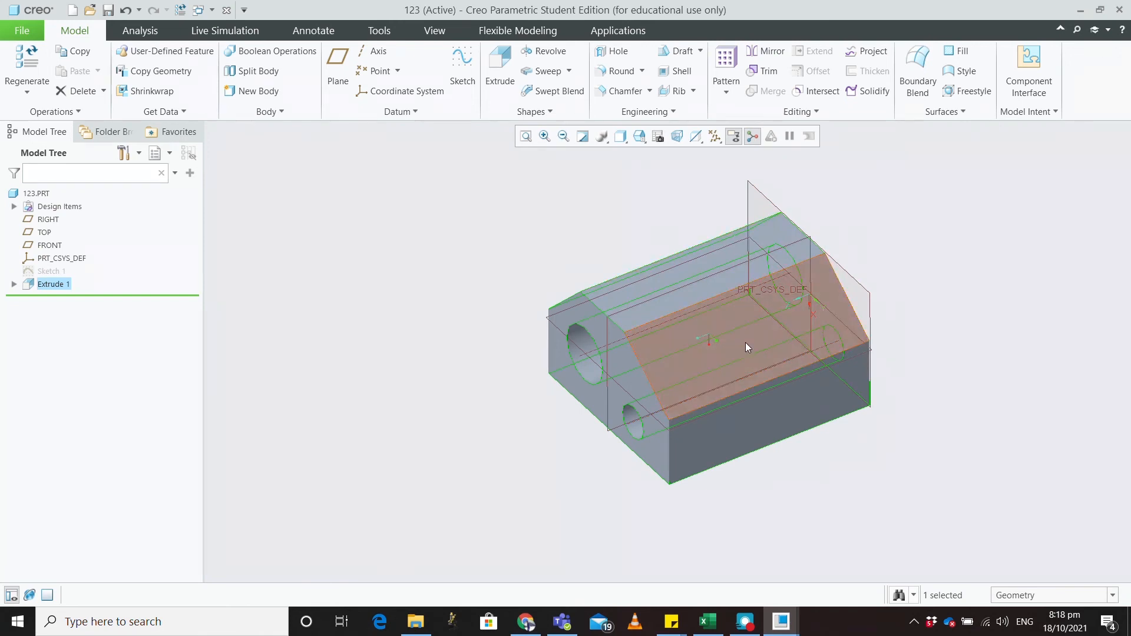
pyautogui.click(658, 301)
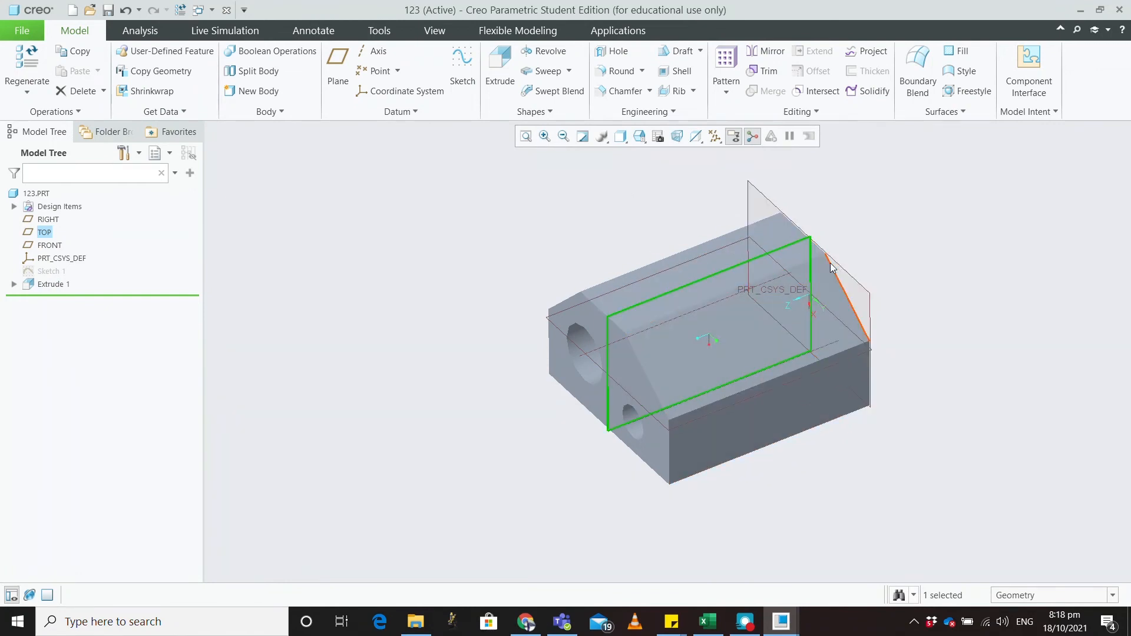
pyautogui.click(524, 196)
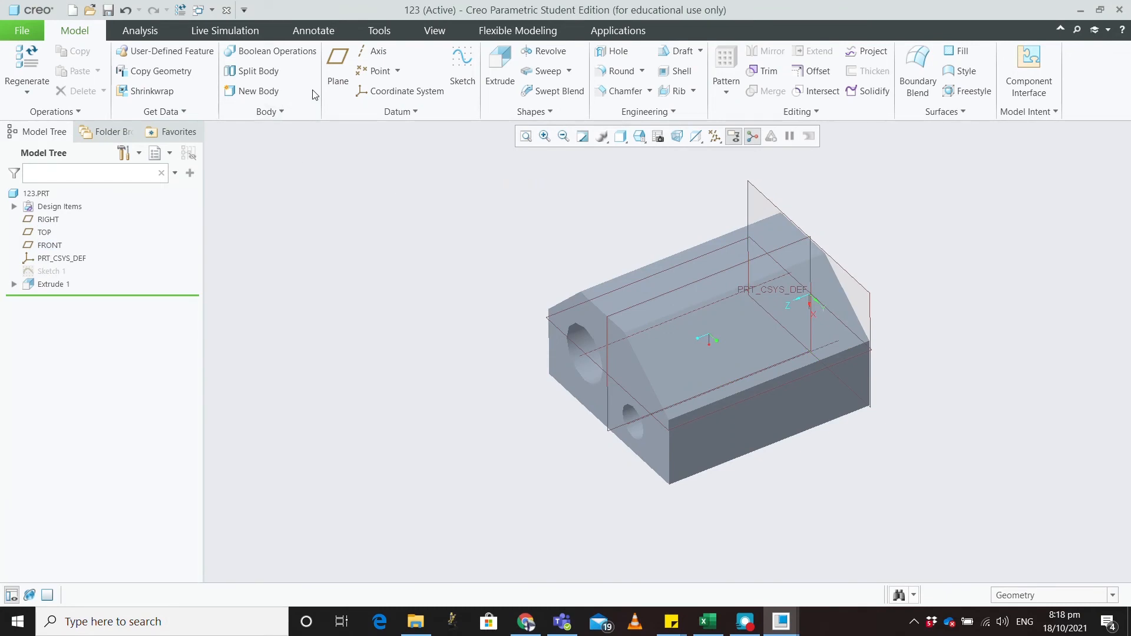
pyautogui.click(338, 71)
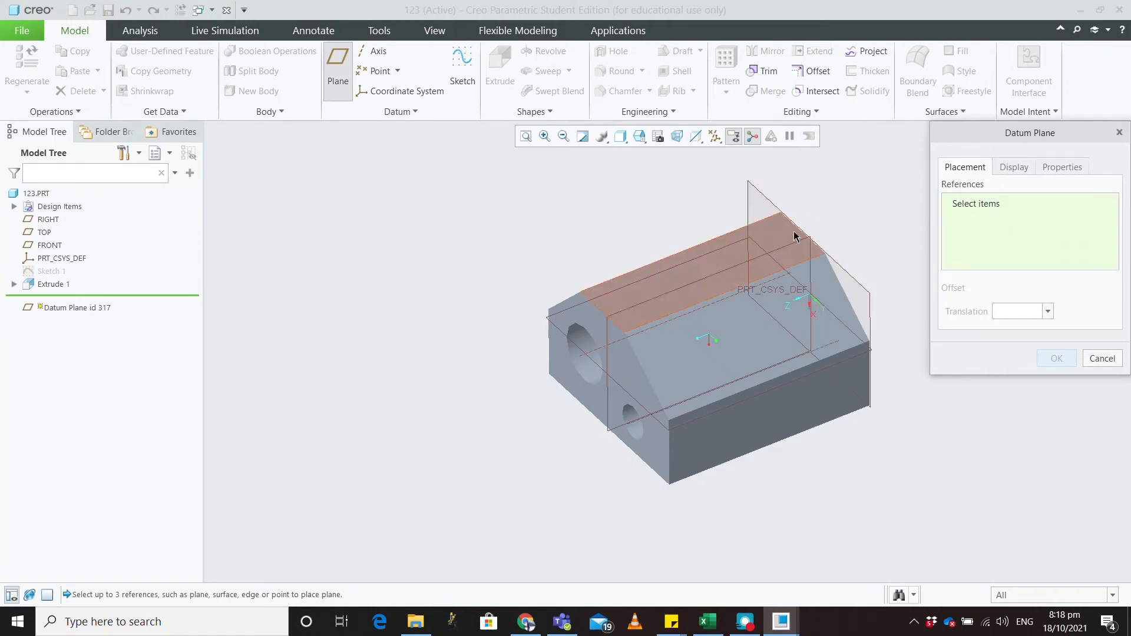
# Step: Create datum plane DTM1 offset 5 from FRONT and start Sketch 2 on it
pyautogui.click(770, 208)
pyautogui.moveTo(809, 295); pyautogui.dragTo(733, 326)
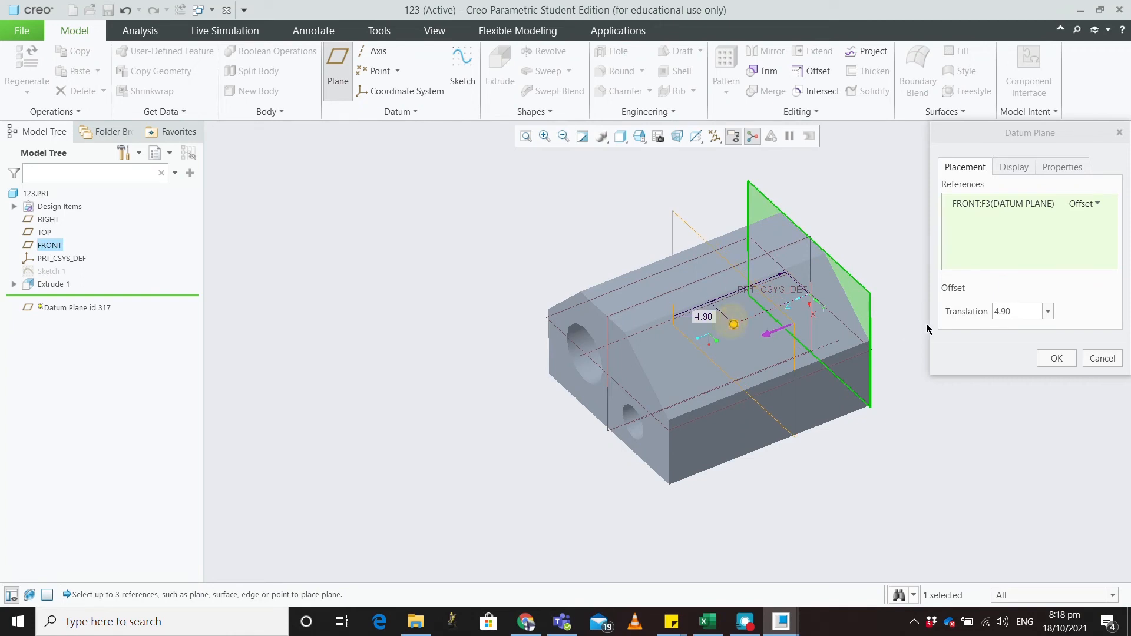
pyautogui.moveTo(1011, 312); pyautogui.dragTo(965, 314)
pyautogui.write('5')
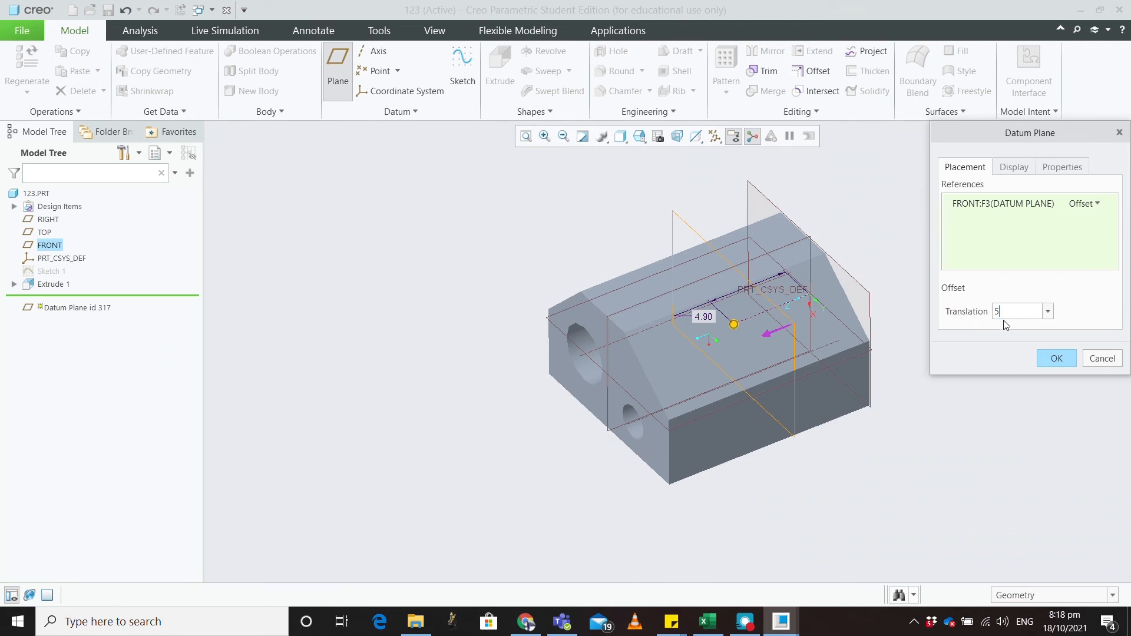
pyautogui.click(1070, 362)
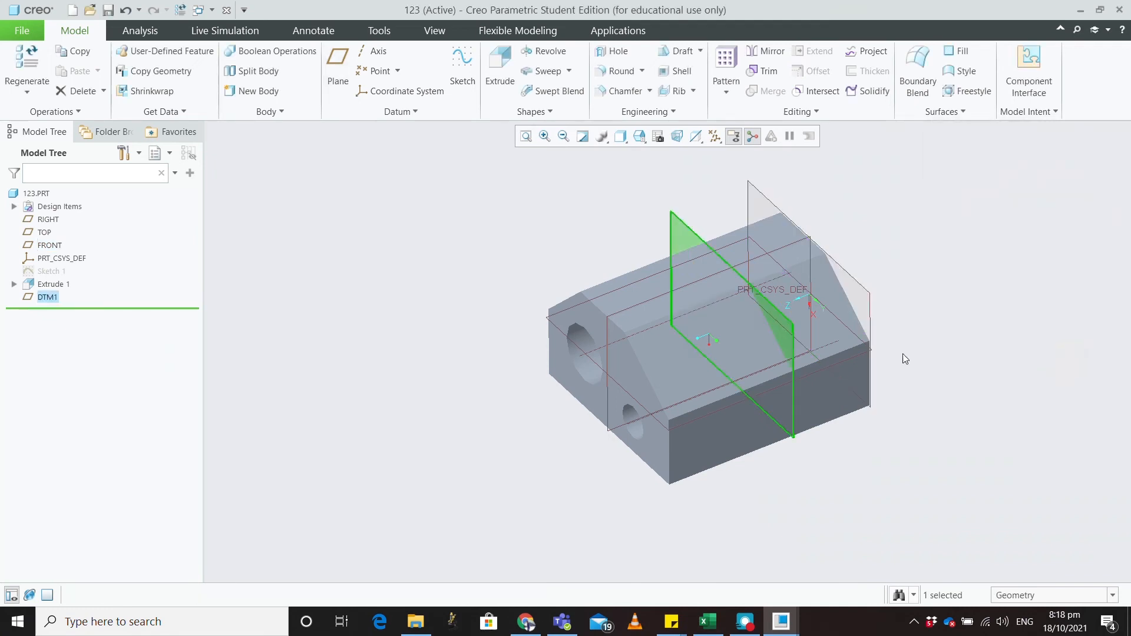
pyautogui.click(67, 294)
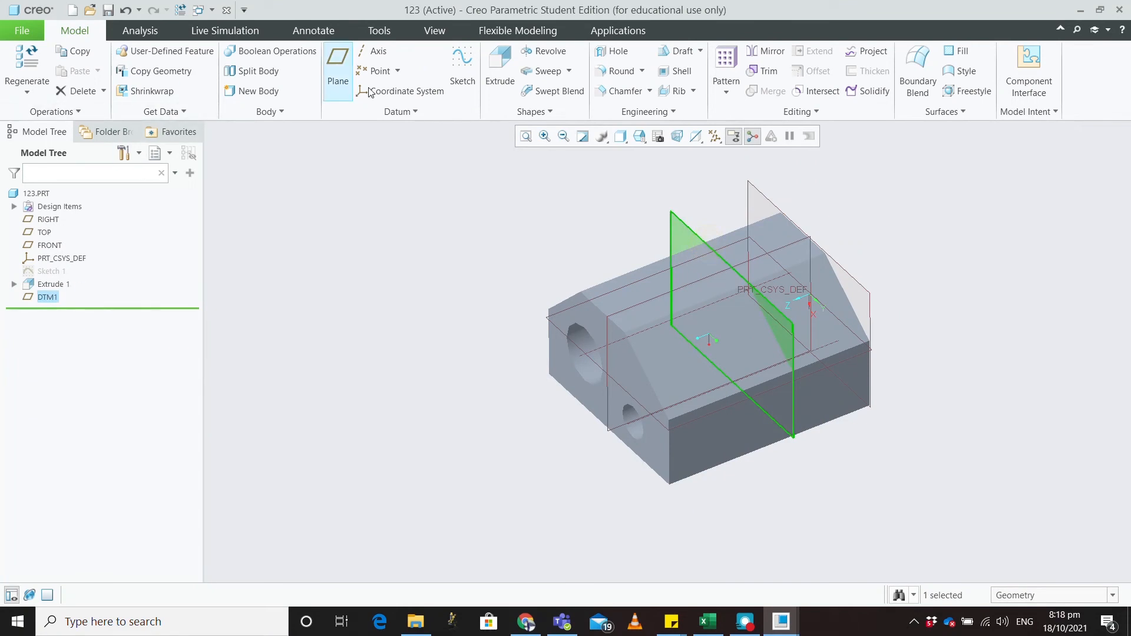
pyautogui.click(453, 88)
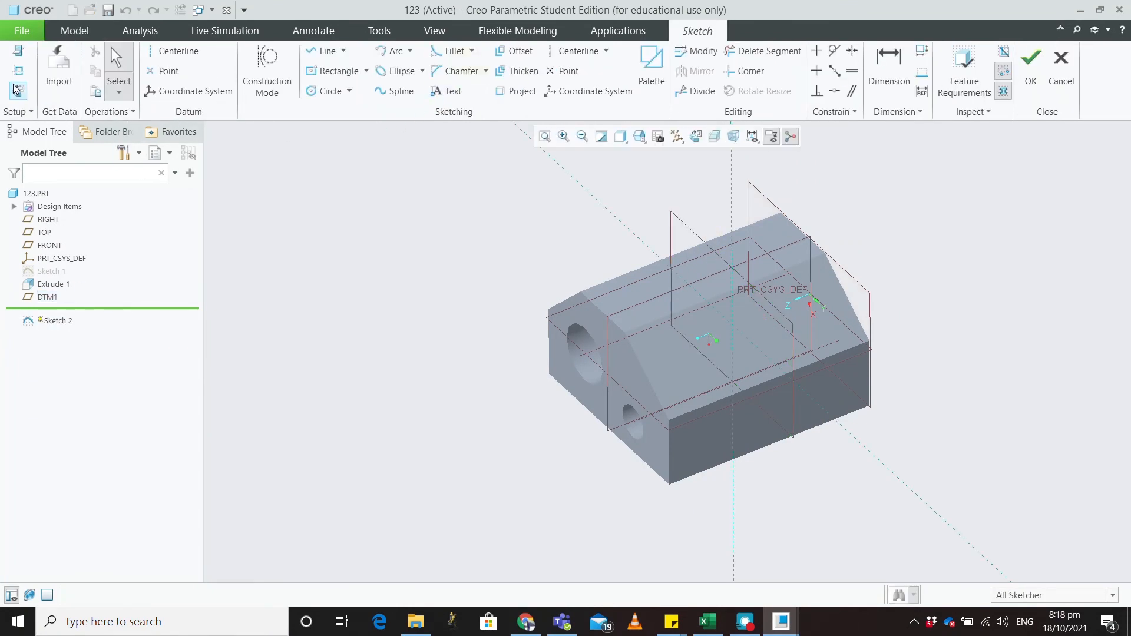
# Step: Orient Sketch 2 head-on and add Extrude 1's top and two slanted edges as references
pyautogui.click(18, 90)
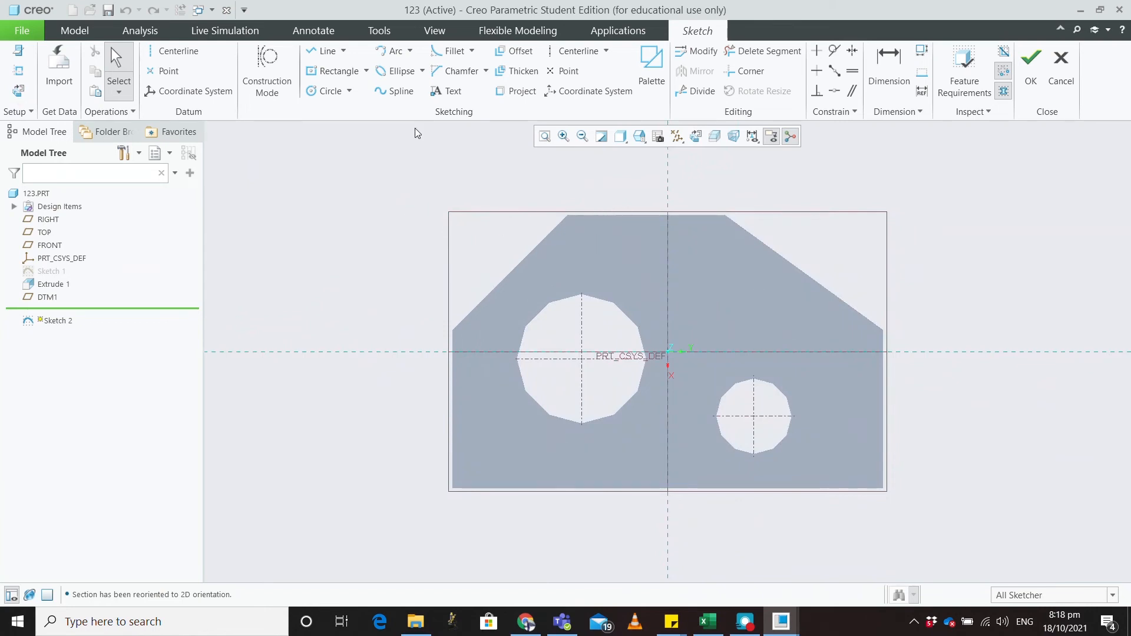
pyautogui.click(19, 70)
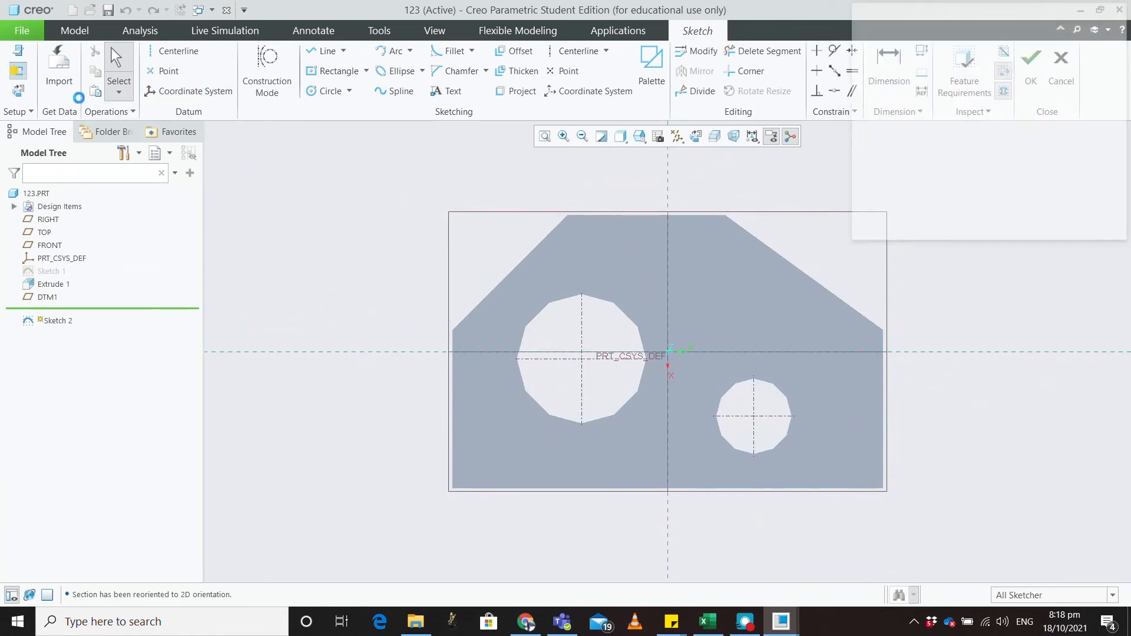
pyautogui.click(766, 244)
pyautogui.click(652, 216)
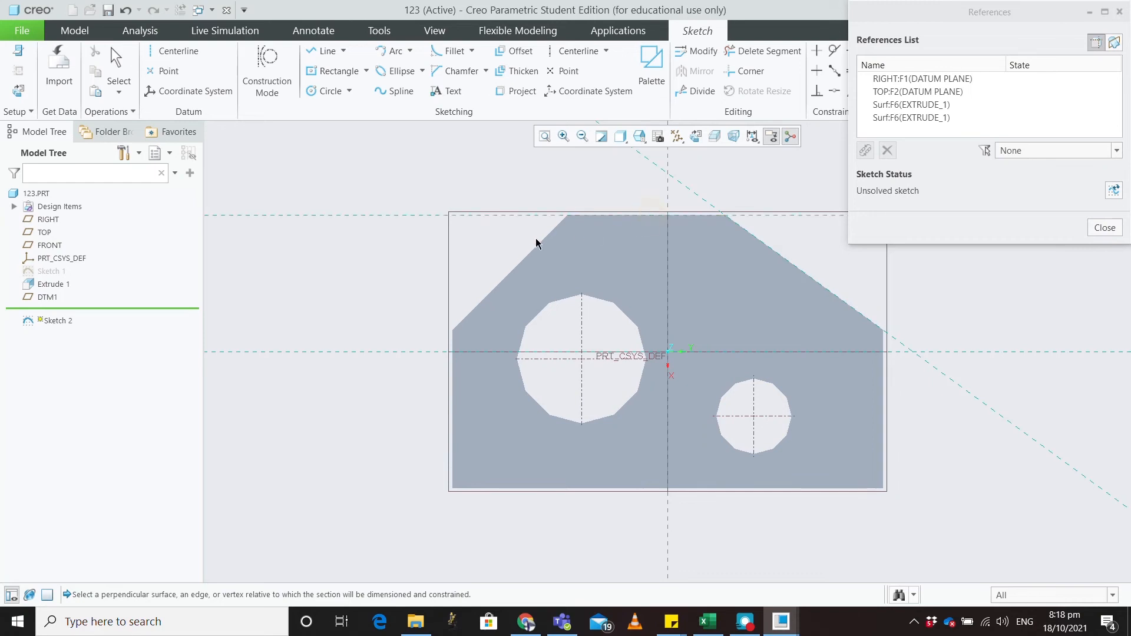
pyautogui.click(536, 244)
pyautogui.scroll(-2, 631, 291)
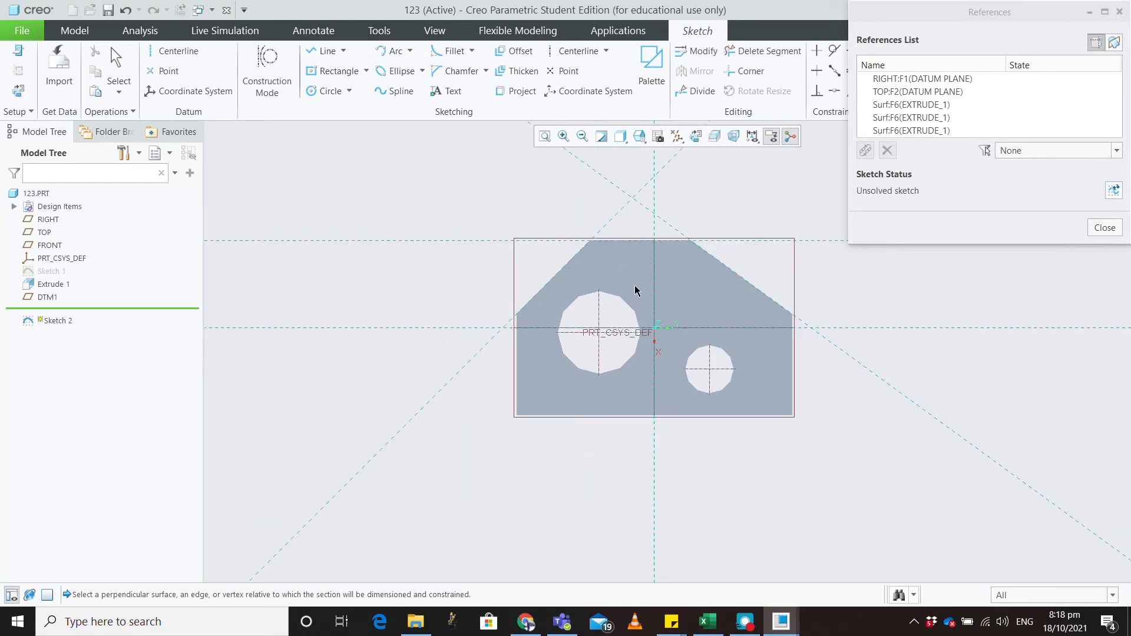
pyautogui.scroll(2, 636, 288)
pyautogui.scroll(-2, 660, 275)
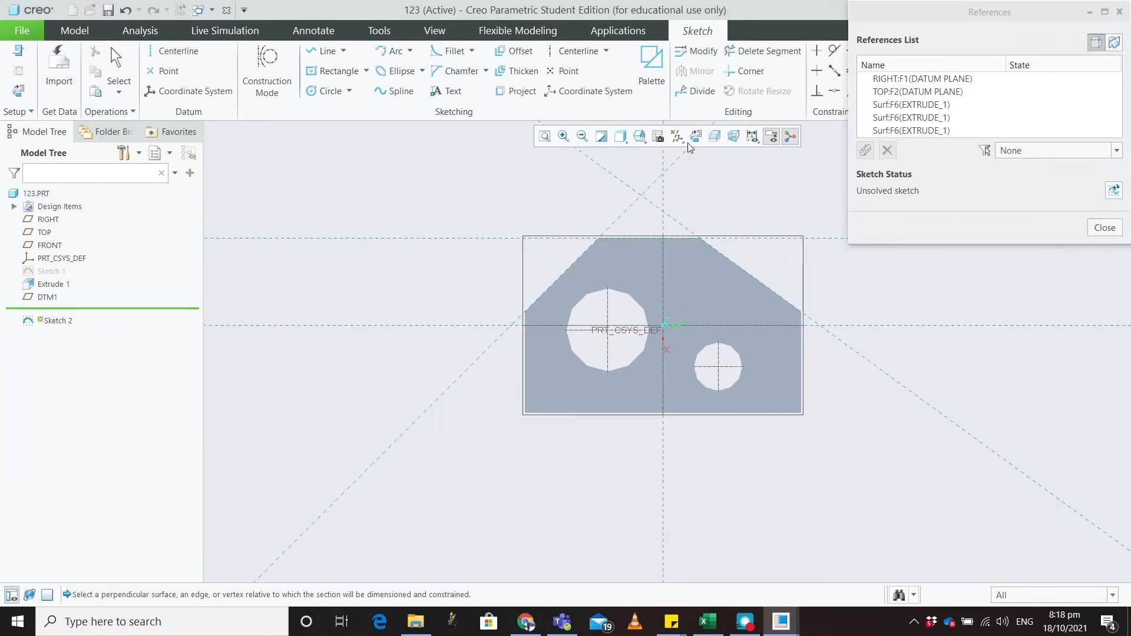
pyautogui.scroll(3, 736, 194)
pyautogui.scroll(-4, 733, 187)
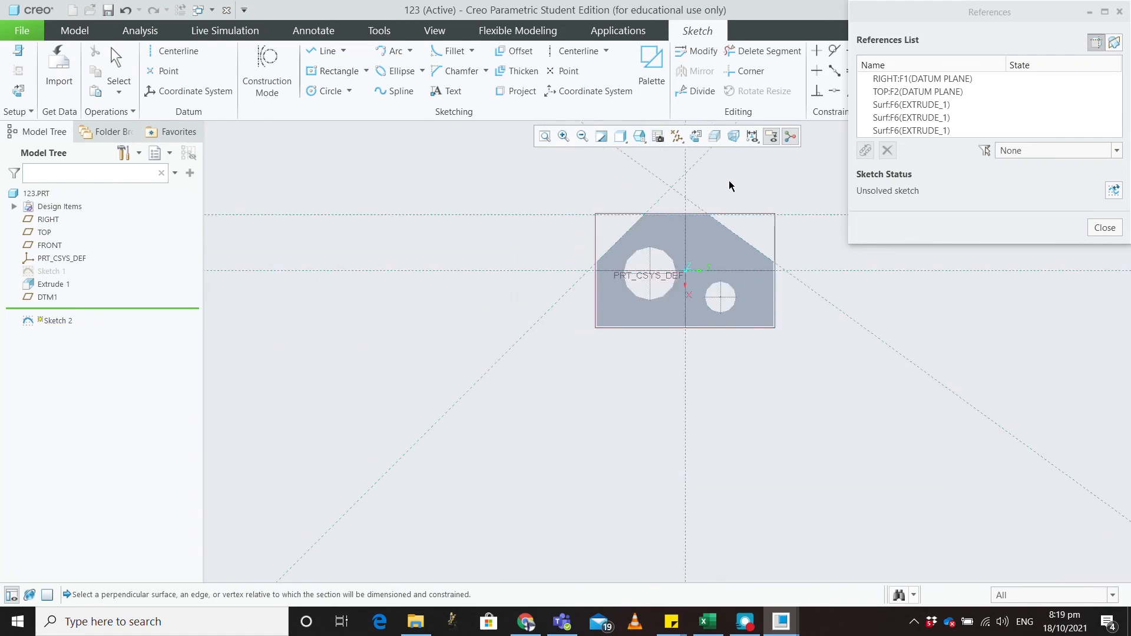
pyautogui.scroll(4, 725, 180)
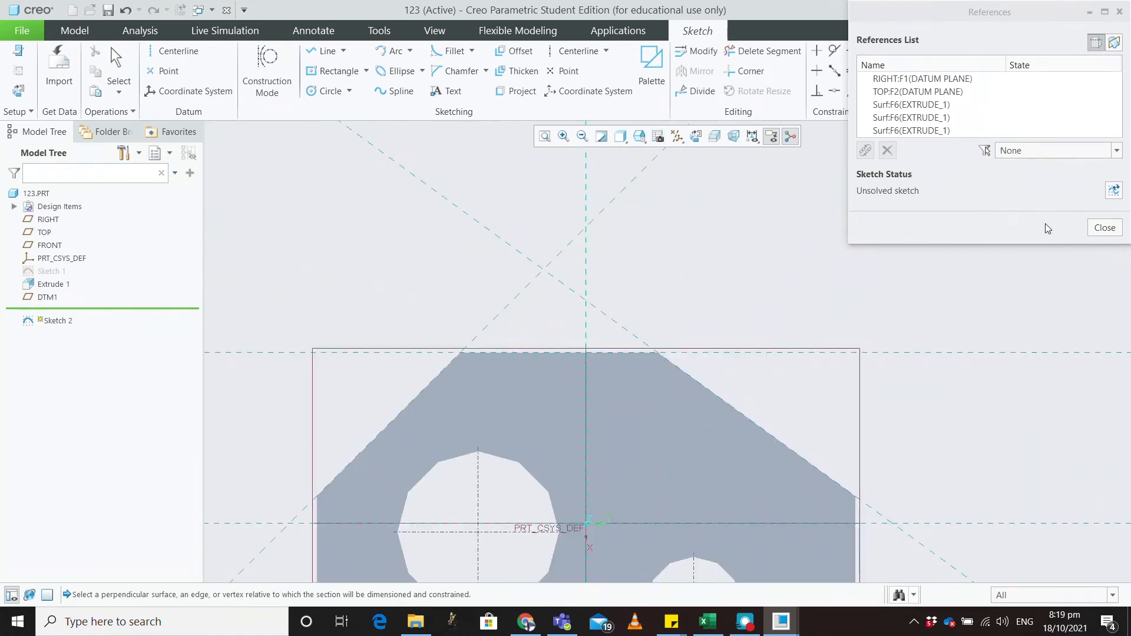
pyautogui.click(1103, 229)
pyautogui.click(324, 51)
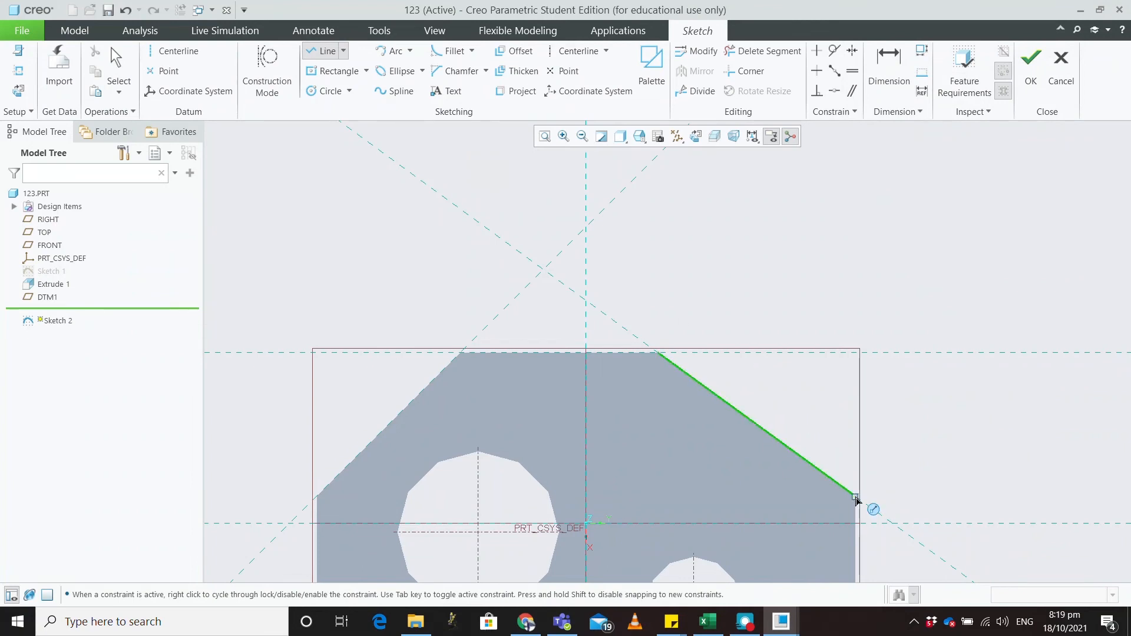
# Step: Draw a closed line polygon starting and ending on the top edge, then finish Sketch 2
pyautogui.click(658, 353)
pyautogui.click(745, 310)
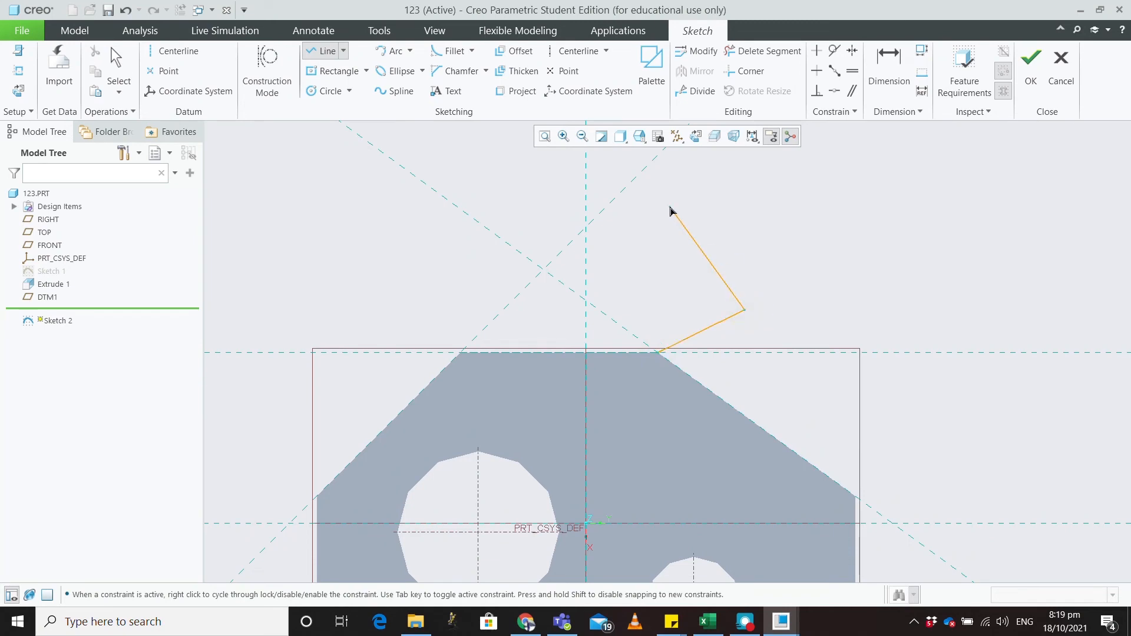
pyautogui.click(671, 206)
pyautogui.click(563, 185)
pyautogui.click(489, 229)
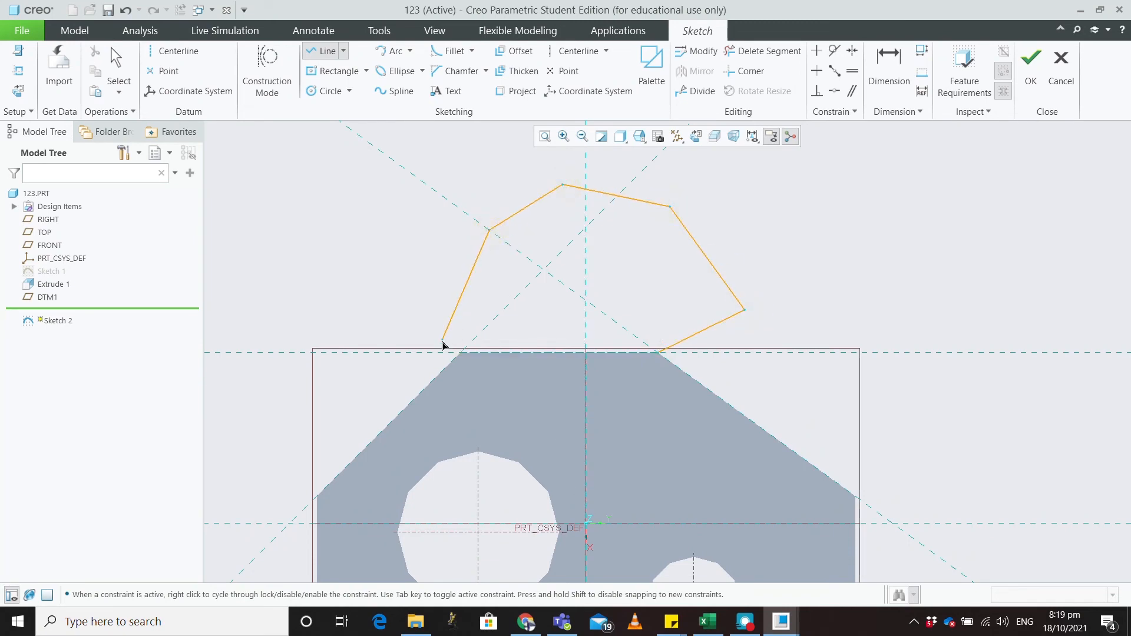
pyautogui.click(441, 352)
pyautogui.click(660, 352)
pyautogui.middleClick(852, 302)
pyautogui.middleClick(936, 247)
pyautogui.moveTo(937, 248); pyautogui.dragTo(909, 293, button='middle')
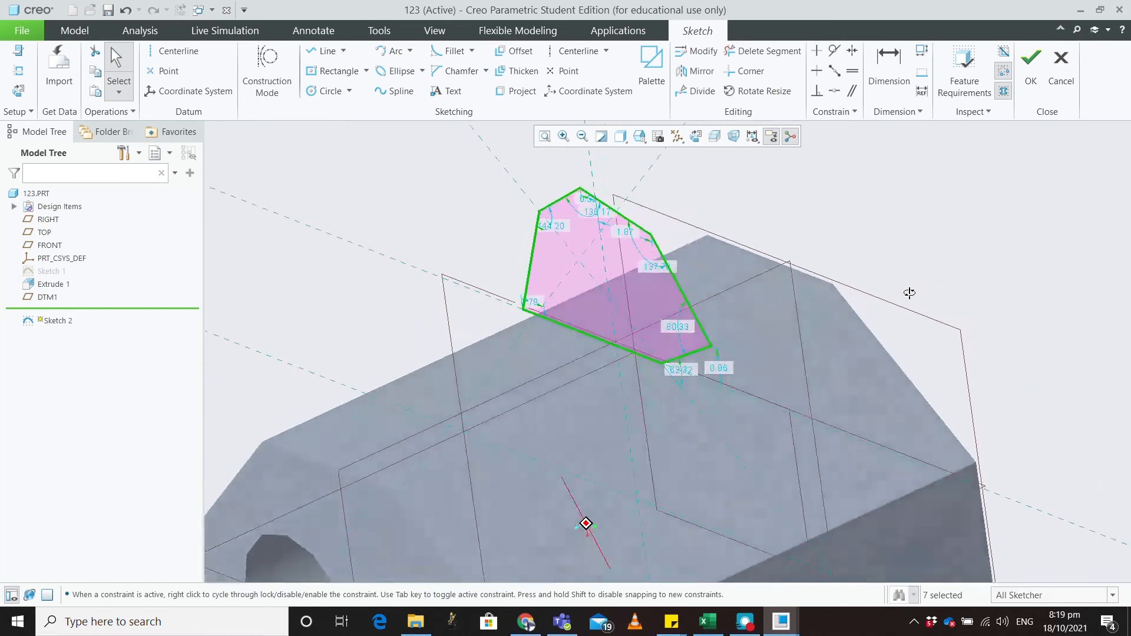
pyautogui.moveTo(725, 364)
pyautogui.mouseDown(button='middle')
pyautogui.moveTo(737, 371)
pyautogui.moveTo(760, 346)
pyautogui.moveTo(775, 375)
pyautogui.mouseUp(button='middle')
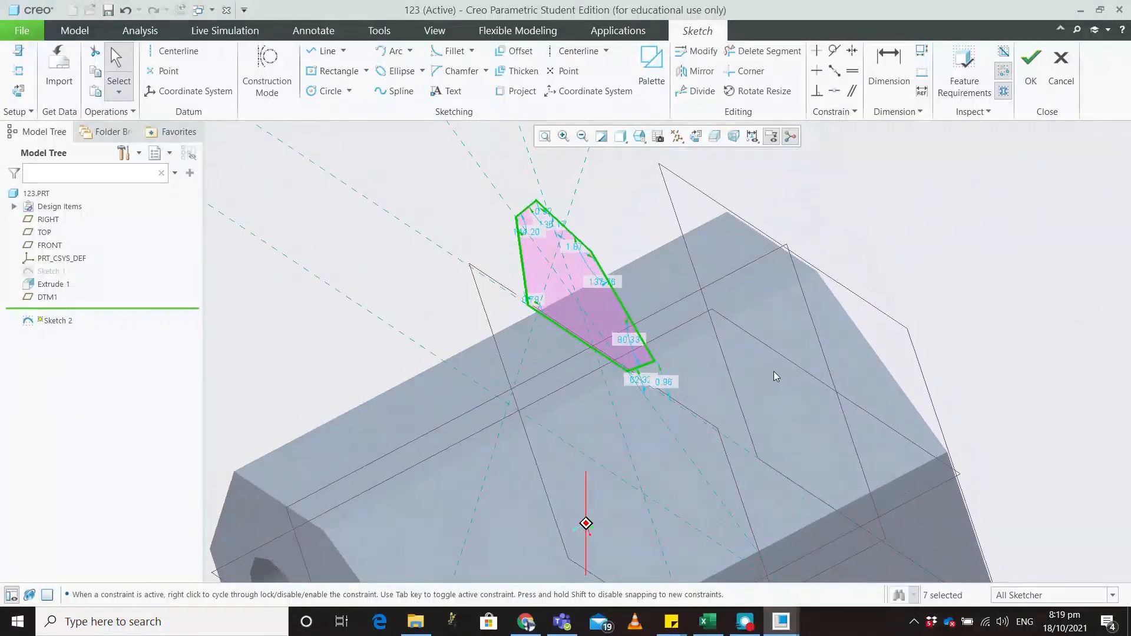
pyautogui.click(1030, 65)
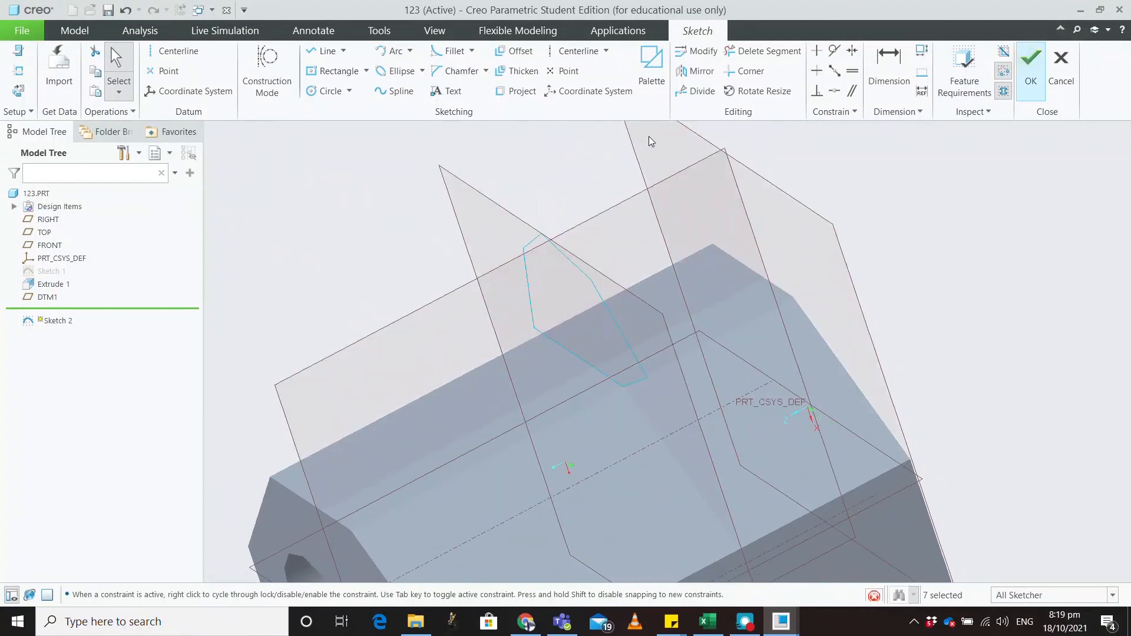
# Step: Start extruding Sketch 2, trying a symmetric 6.70 depth and a flipped direction
pyautogui.click(499, 67)
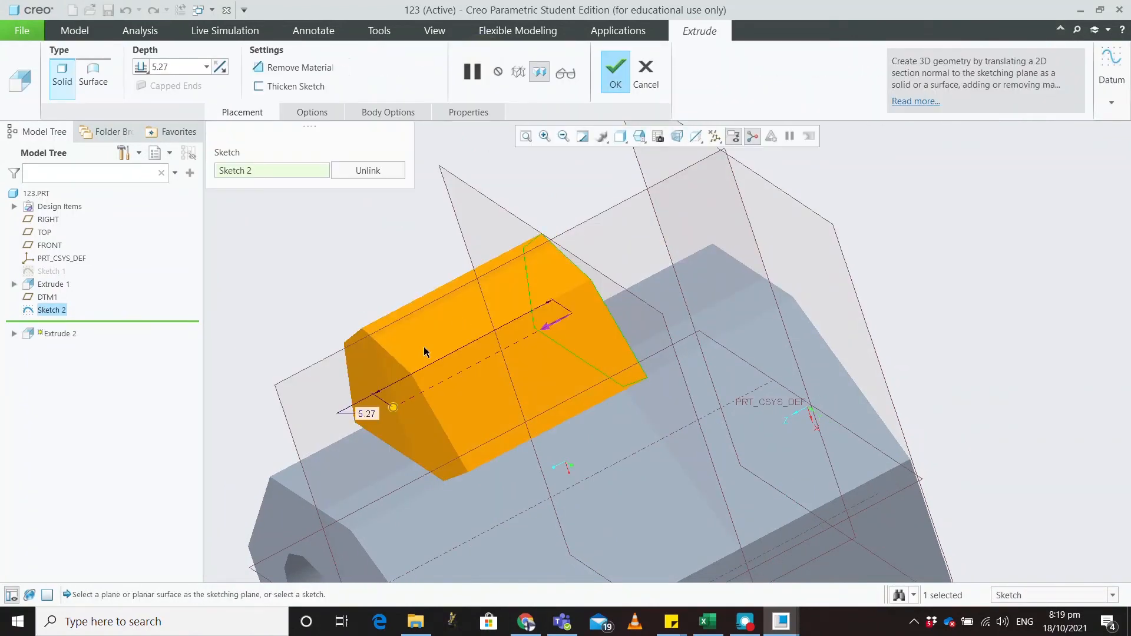
pyautogui.moveTo(393, 407); pyautogui.dragTo(599, 314)
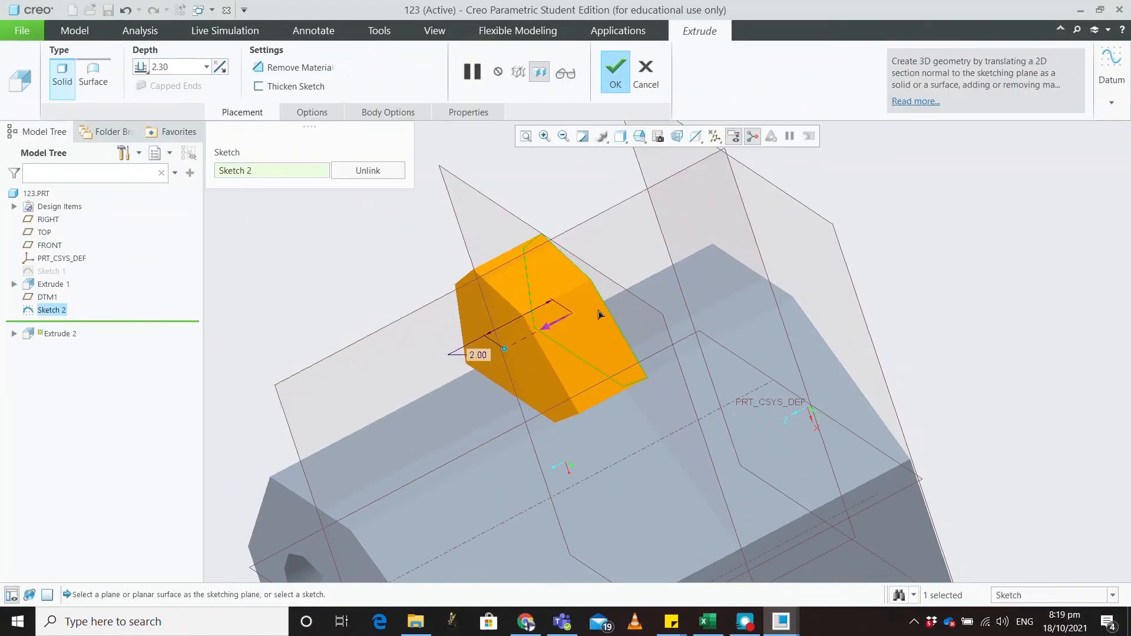
pyautogui.moveTo(754, 346)
pyautogui.mouseDown(button='middle')
pyautogui.moveTo(724, 348)
pyautogui.moveTo(747, 353)
pyautogui.mouseUp(button='middle')
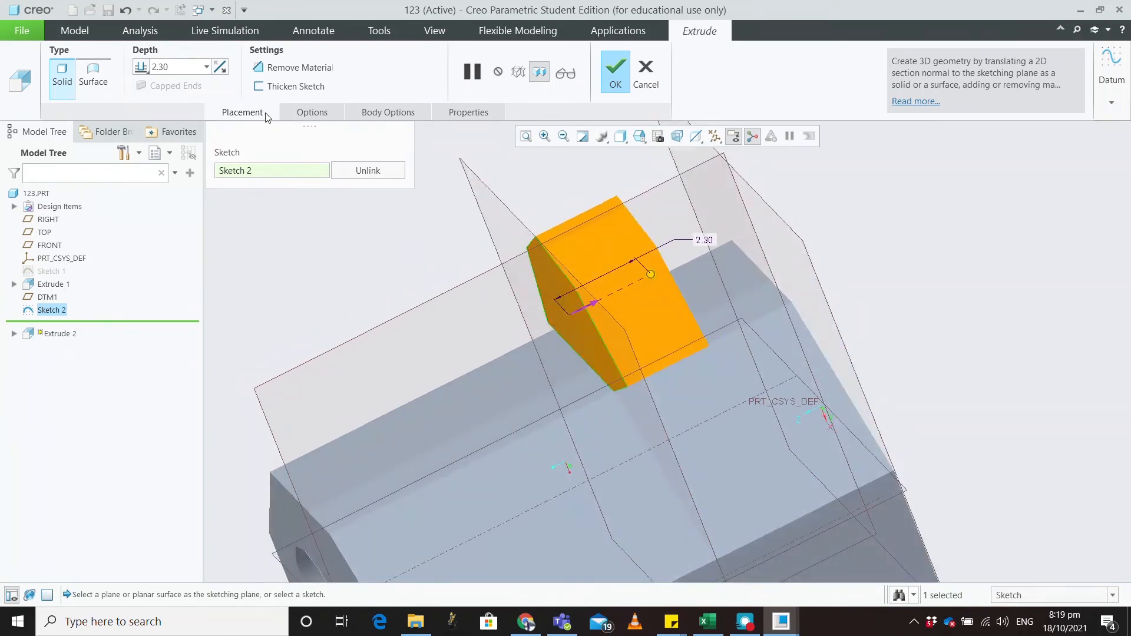
pyautogui.click(312, 112)
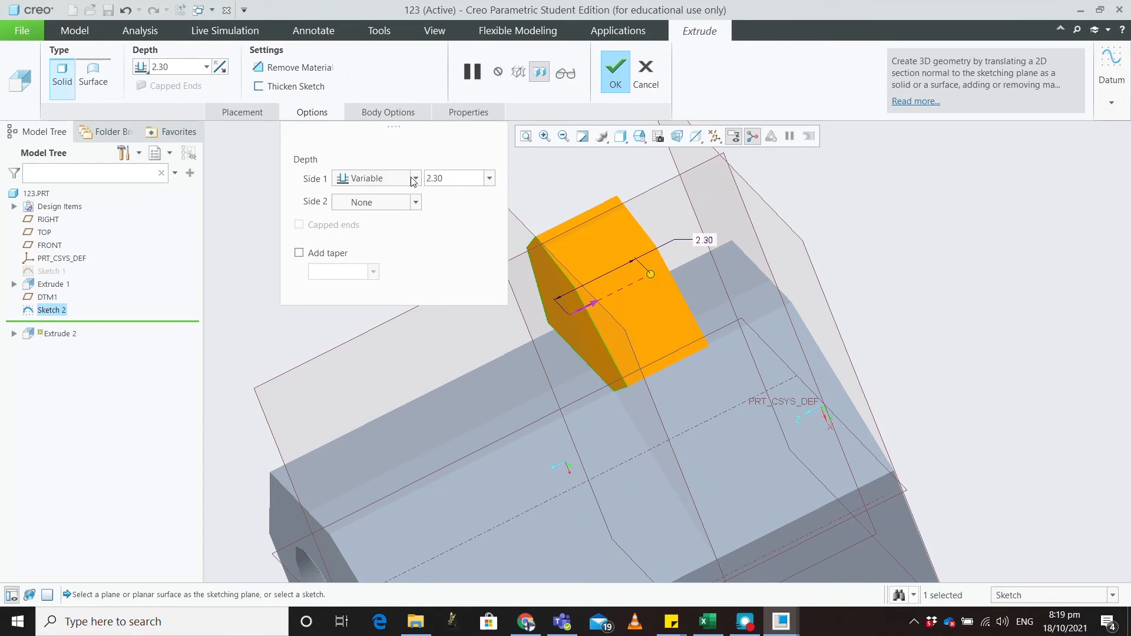
pyautogui.moveTo(651, 281); pyautogui.dragTo(699, 272)
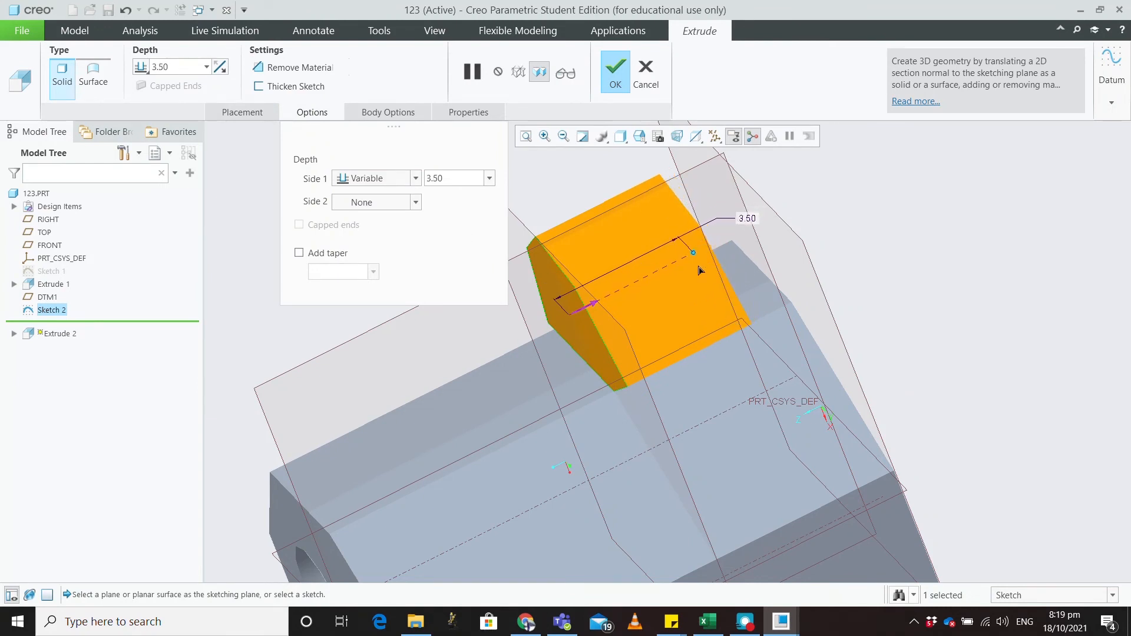
pyautogui.click(416, 178)
pyautogui.click(396, 214)
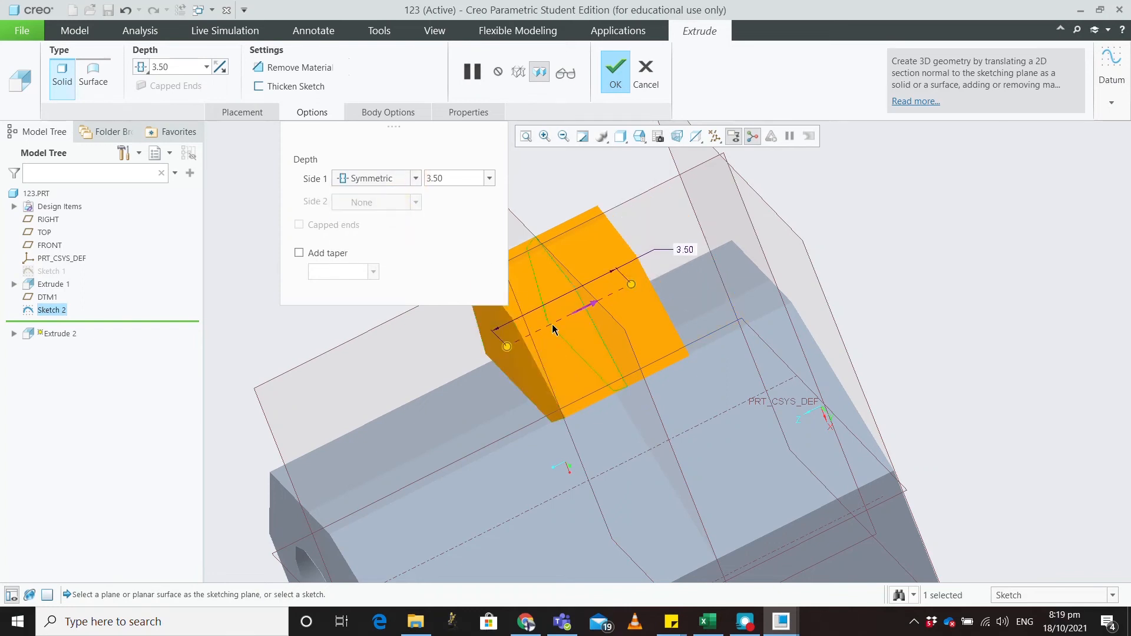
pyautogui.moveTo(507, 347); pyautogui.dragTo(446, 365)
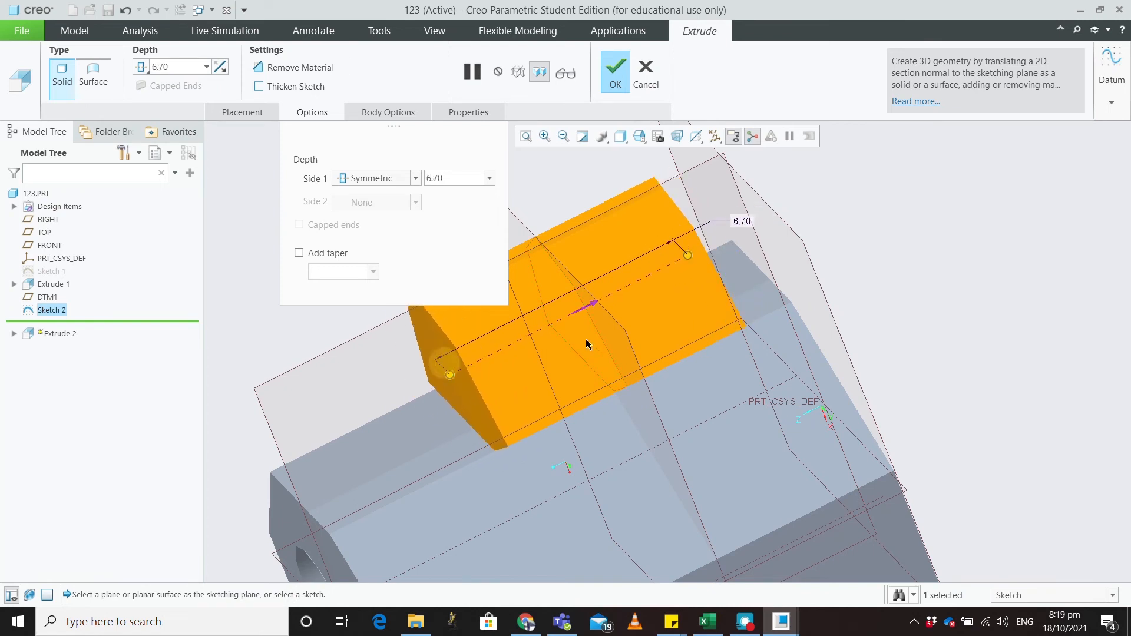
pyautogui.click(590, 308)
pyautogui.click(560, 326)
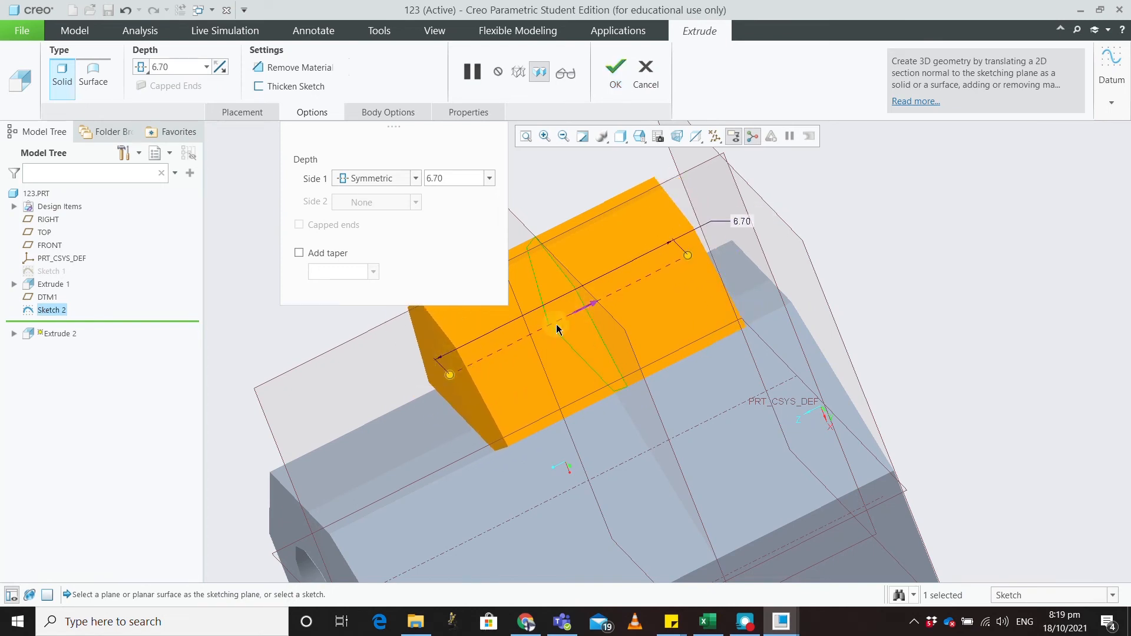
# Step: Set Side 1 depth to To Reference at the FRONT datum plane and create Extrude 2
pyautogui.click(416, 178)
pyautogui.click(383, 220)
pyautogui.scroll(-2, 628, 339)
pyautogui.click(419, 177)
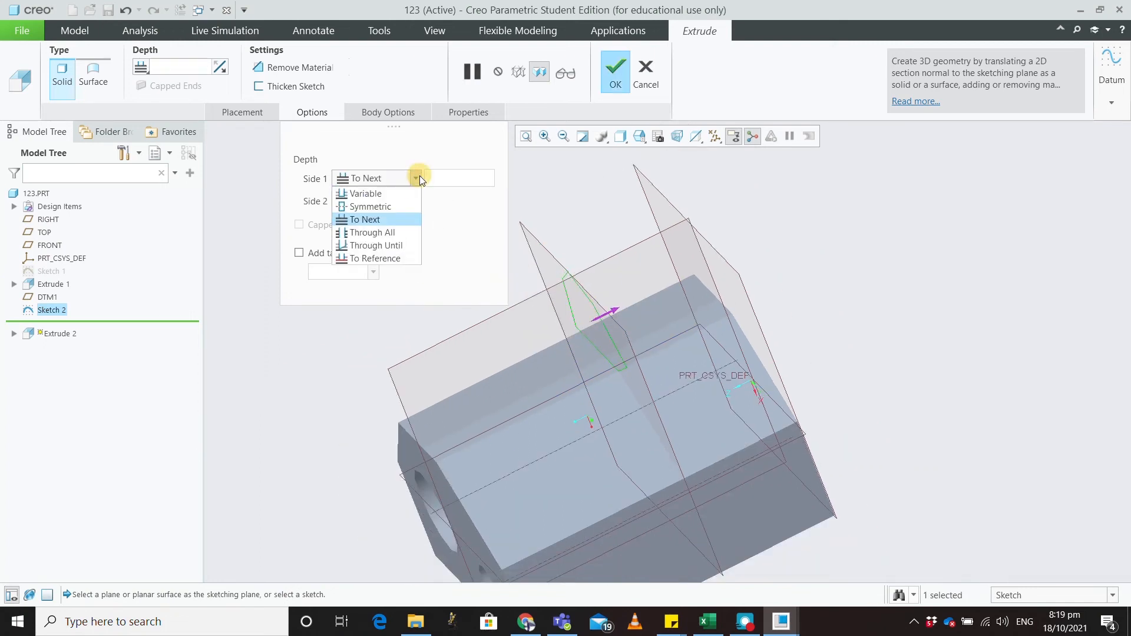
pyautogui.click(401, 198)
pyautogui.click(412, 180)
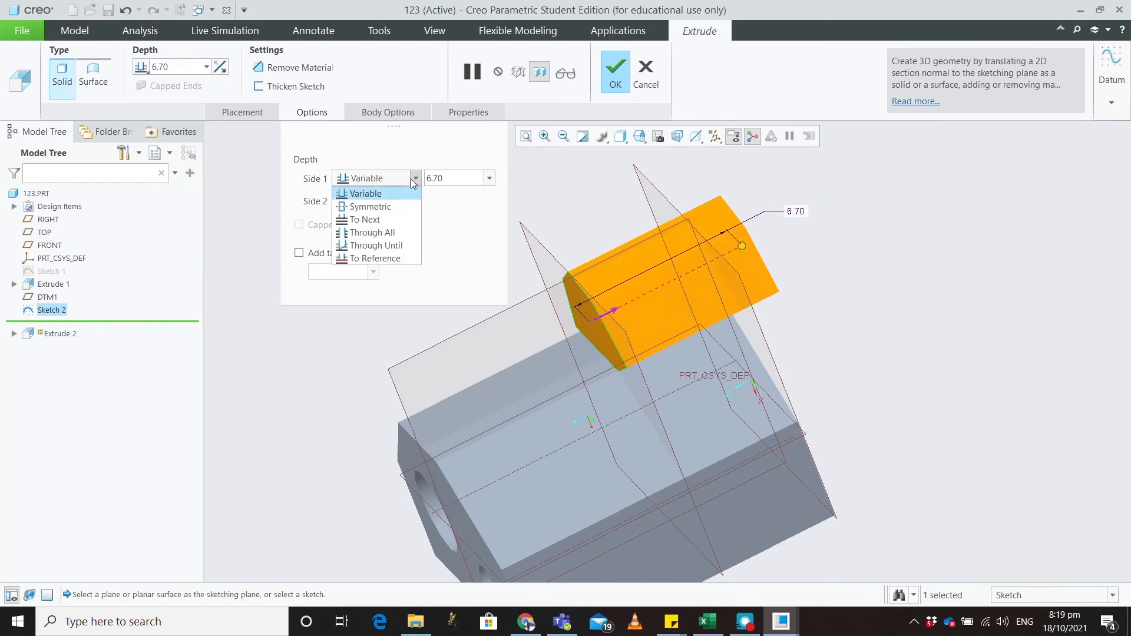
pyautogui.click(395, 233)
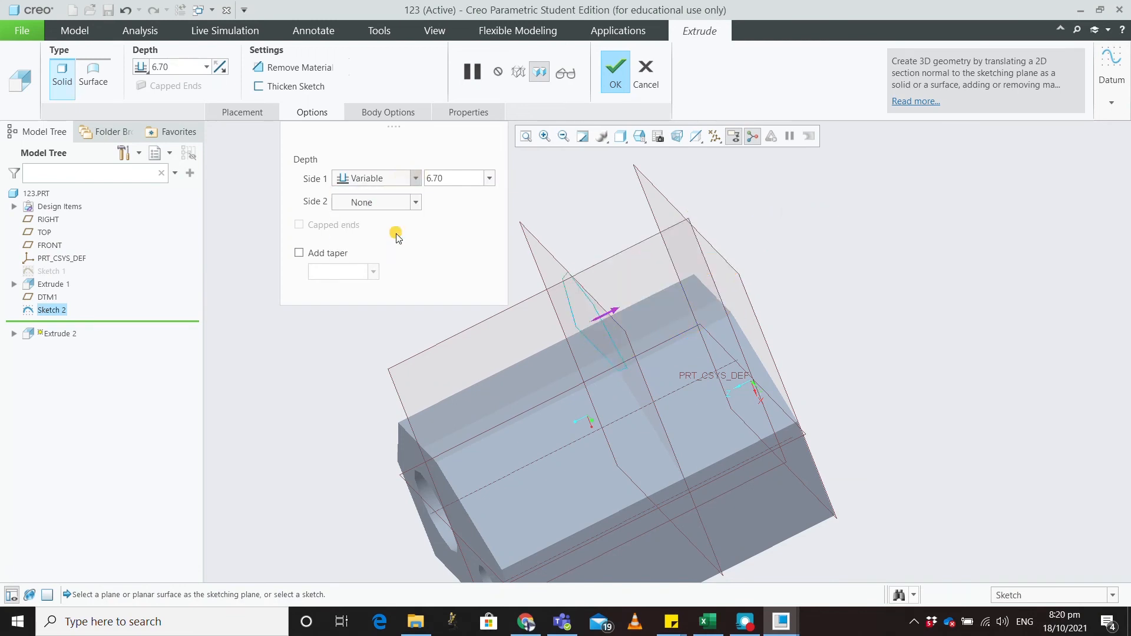
pyautogui.click(418, 178)
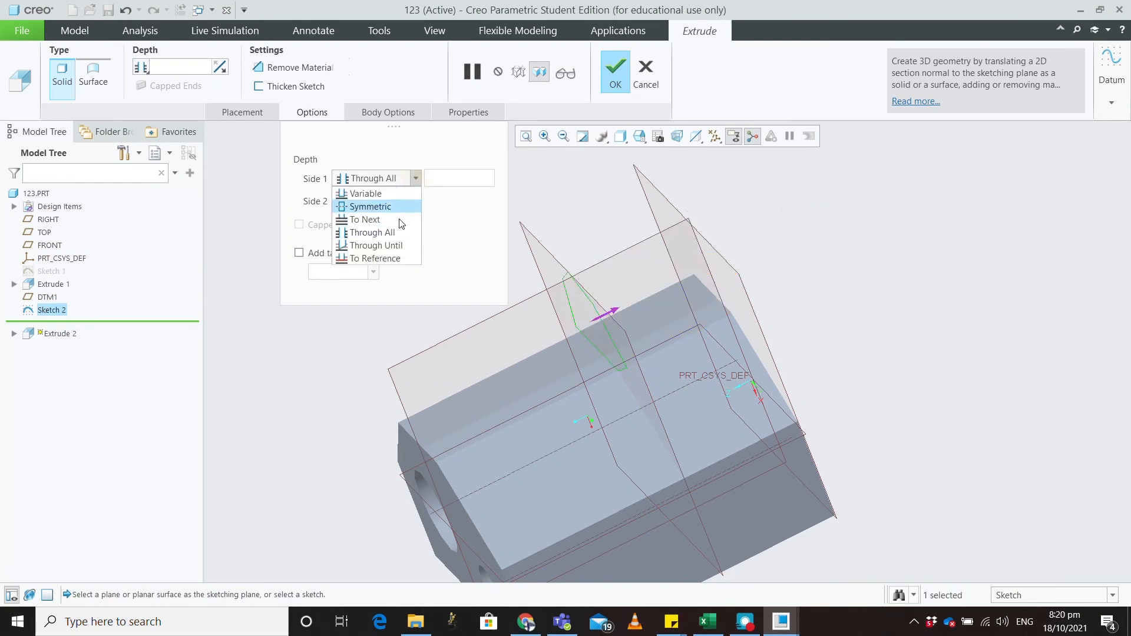
pyautogui.click(392, 257)
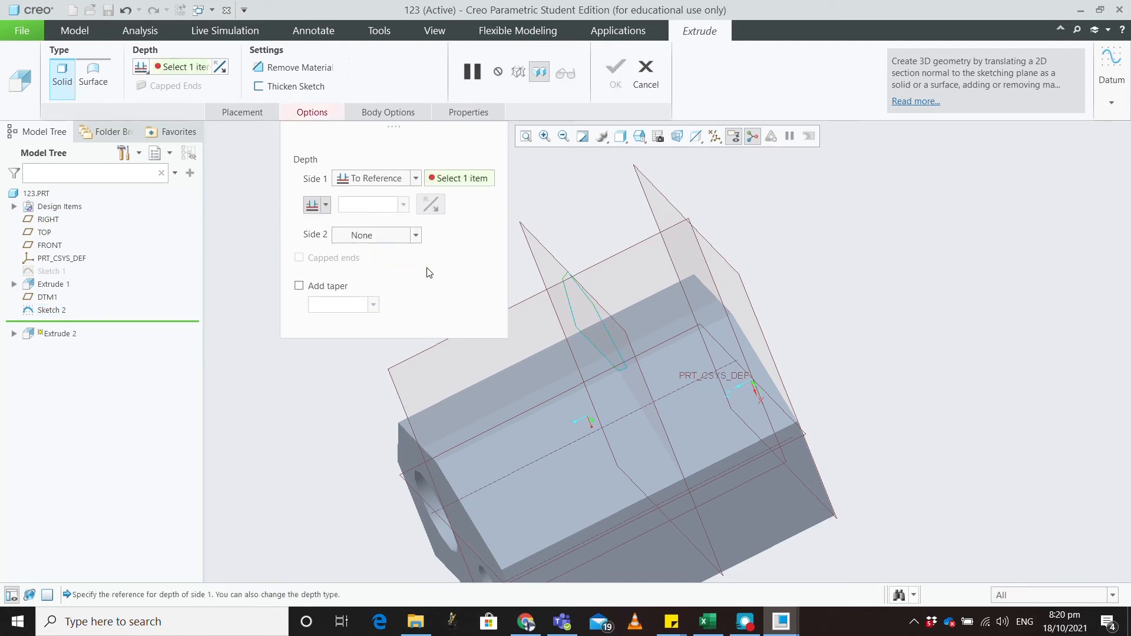
pyautogui.click(692, 225)
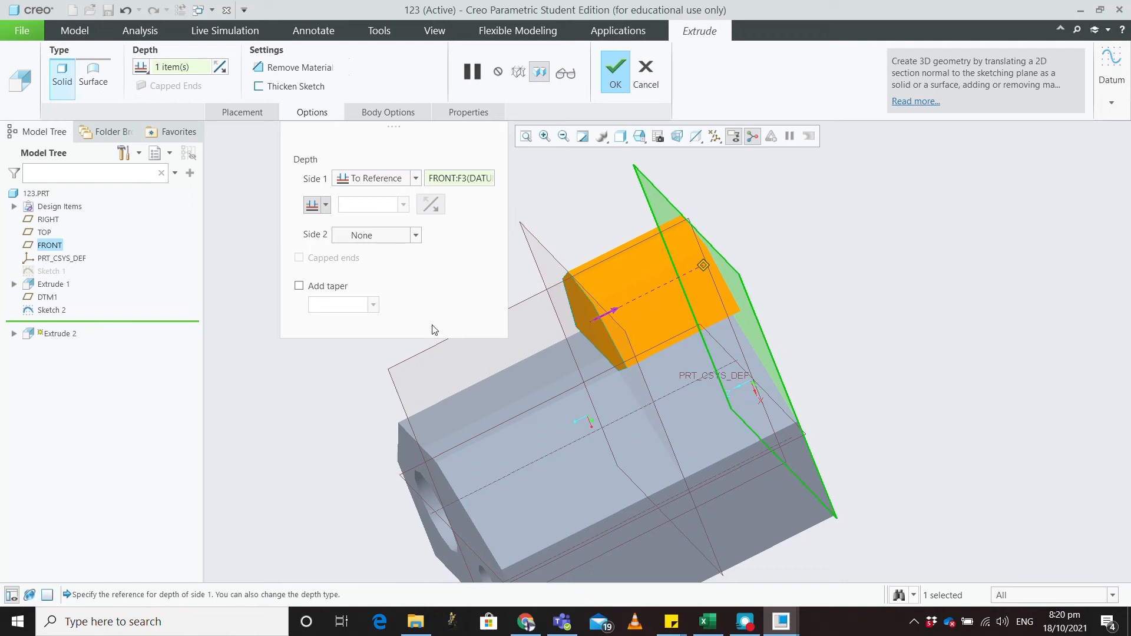
pyautogui.click(617, 86)
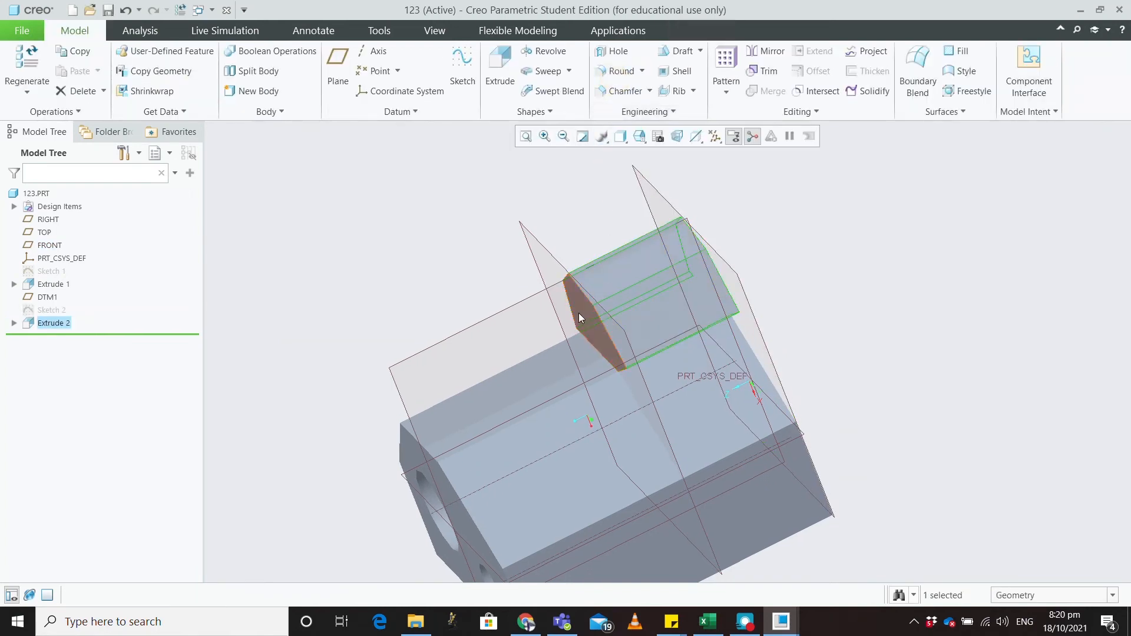
pyautogui.moveTo(579, 313); pyautogui.dragTo(571, 281, button='middle')
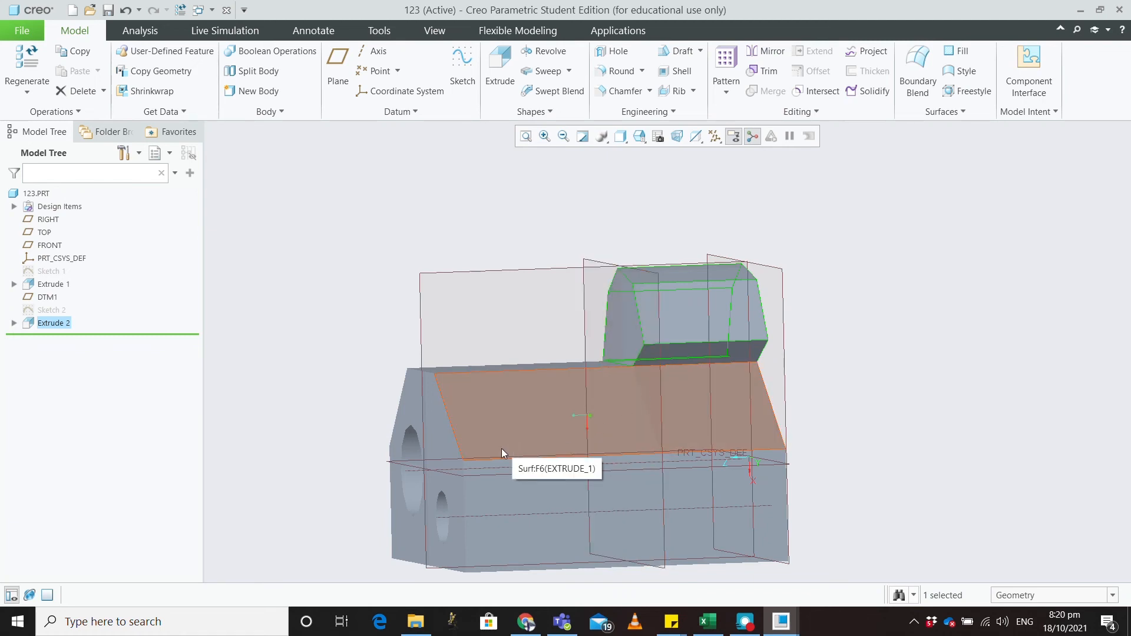
pyautogui.moveTo(332, 346); pyautogui.dragTo(474, 380, button='middle')
pyautogui.moveTo(450, 372); pyautogui.dragTo(400, 372, button='middle')
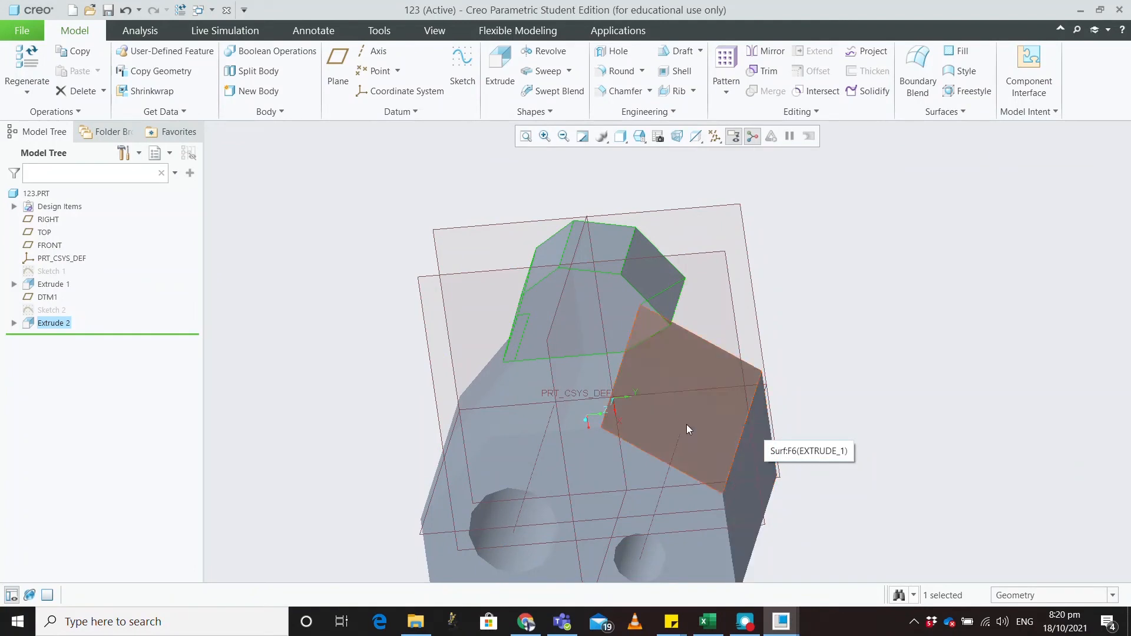
# Step: Delete Sketch 1 and its four dependent features from the Model Tree
pyautogui.click(617, 466)
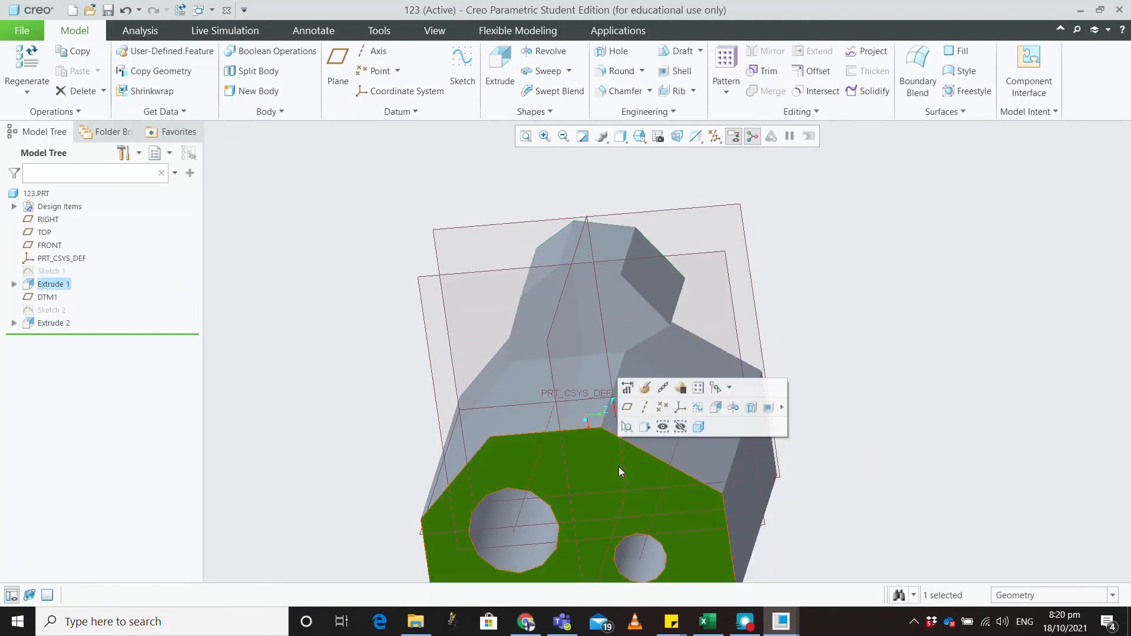
pyautogui.click(924, 522)
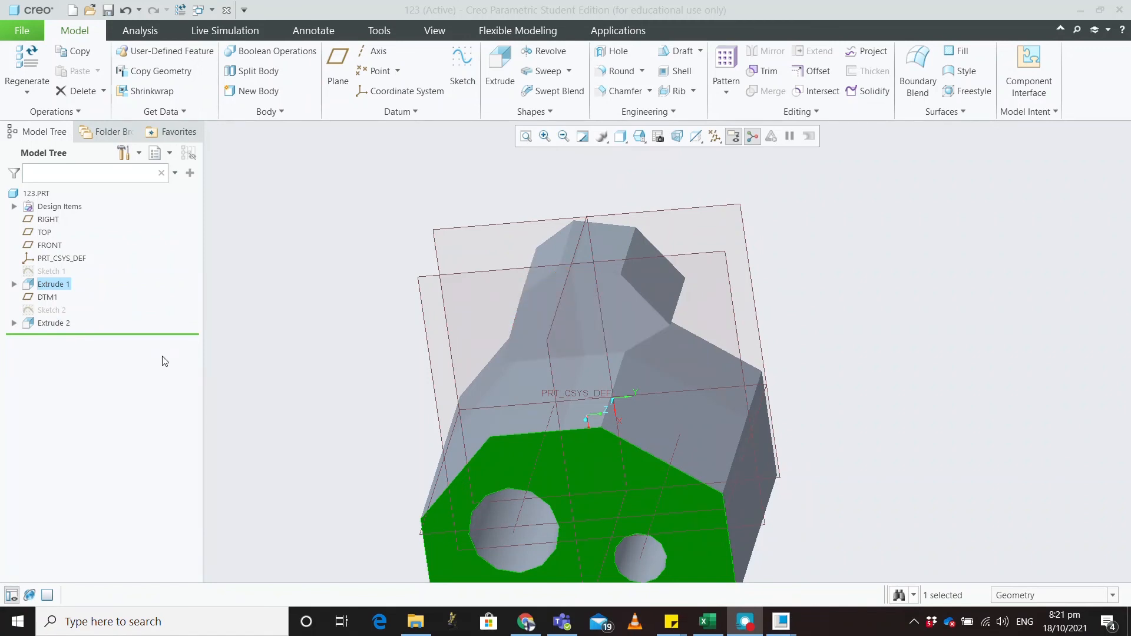
pyautogui.click(59, 271)
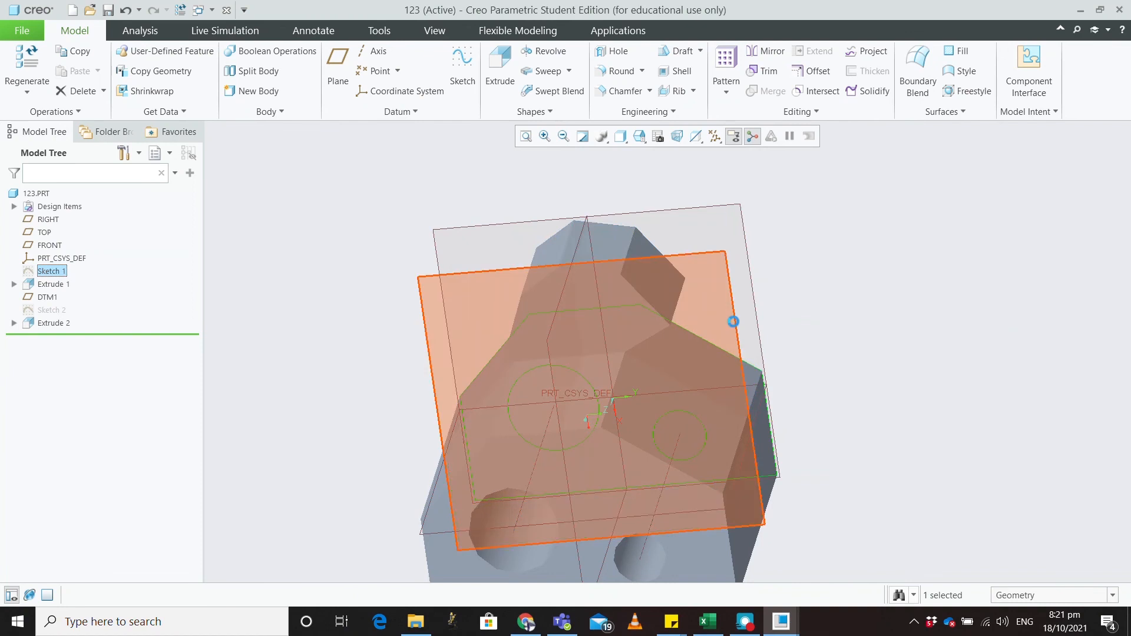
pyautogui.press('Delete')
pyautogui.click(483, 336)
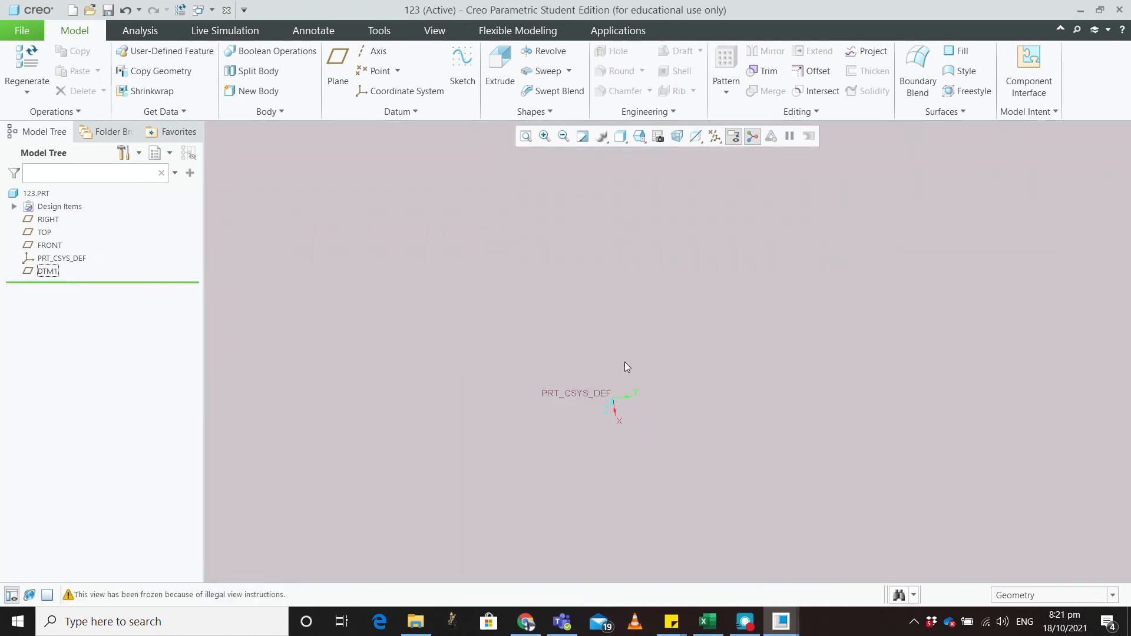
# Step: Refit the view to show the empty part's datum planes
pyautogui.click(532, 138)
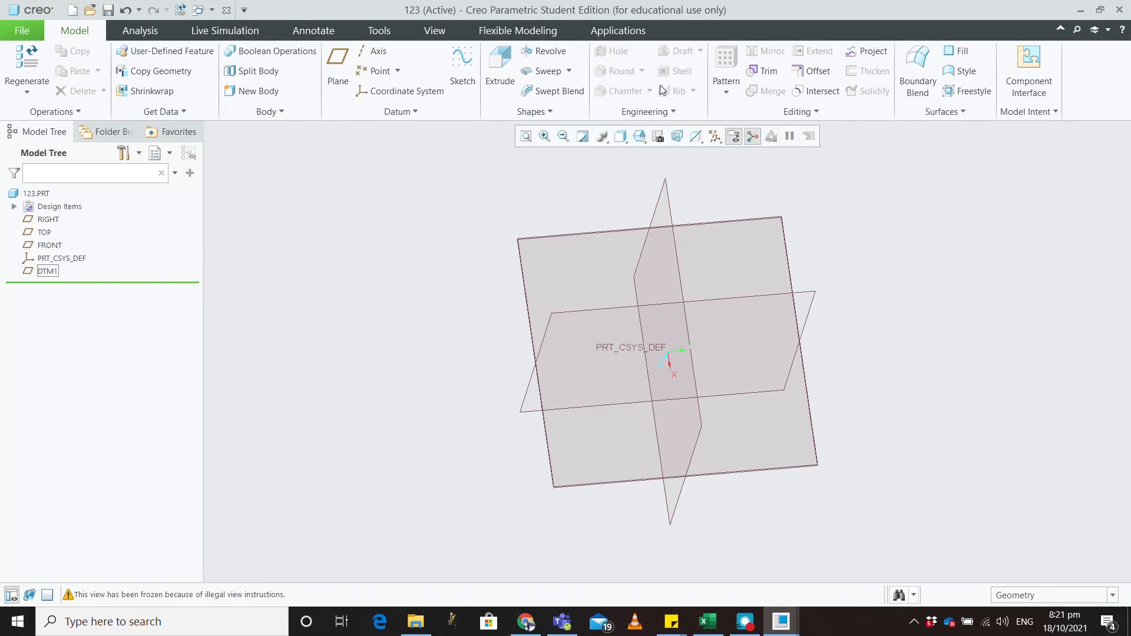
# Step: Delete datum plane DTM1, then pick the TOP plane to sketch on
pyautogui.click(613, 229)
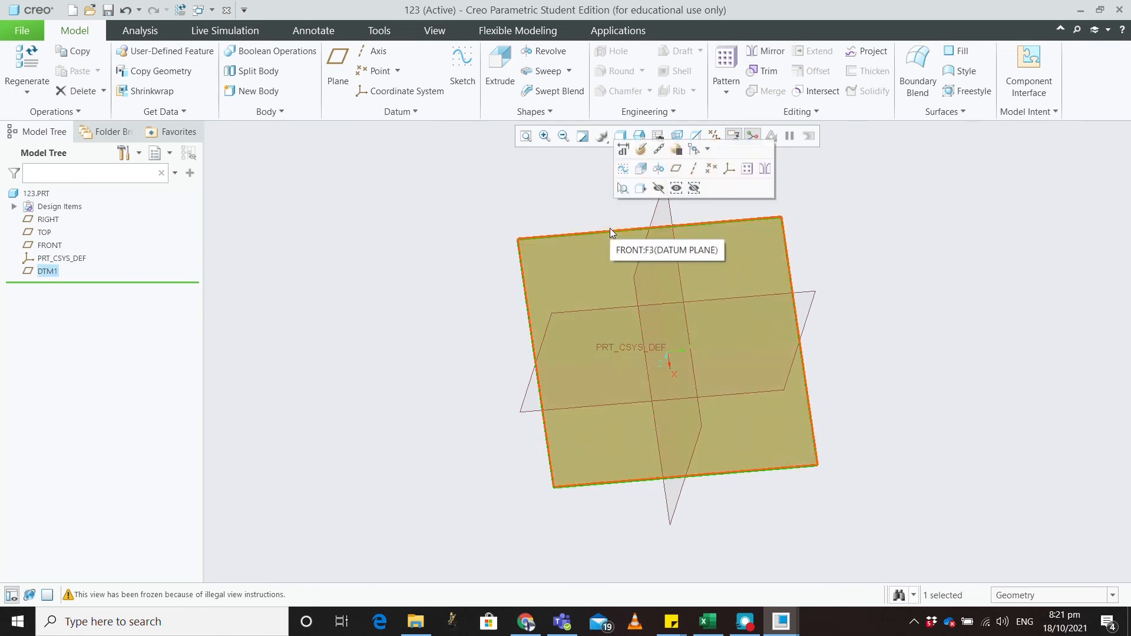
pyautogui.moveTo(904, 336); pyautogui.dragTo(740, 383, button='middle')
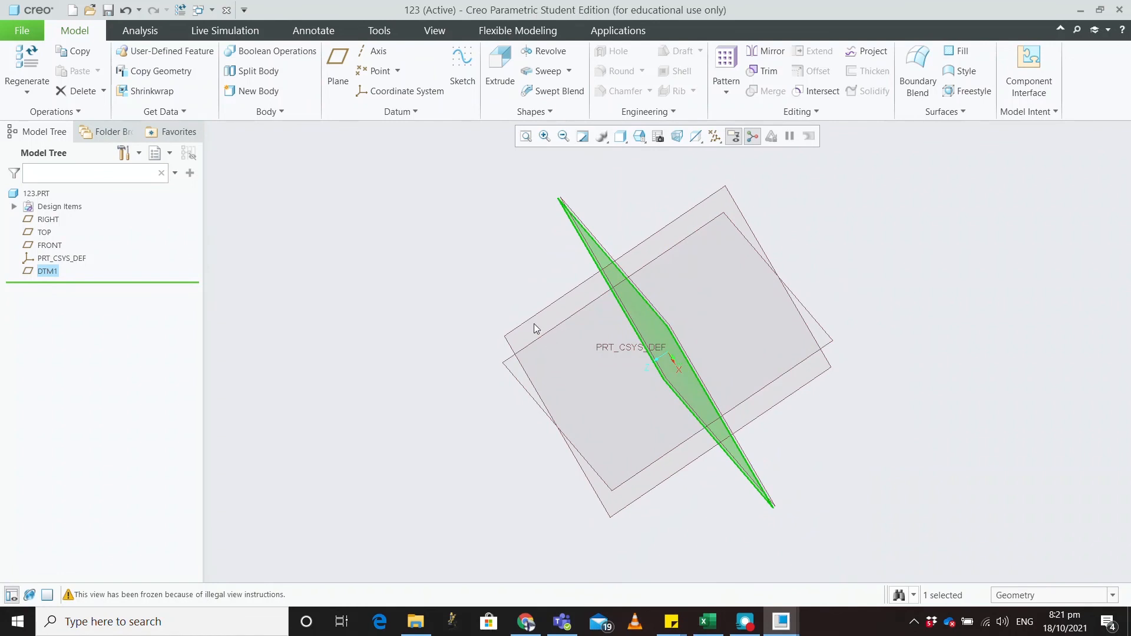
pyautogui.press('Delete')
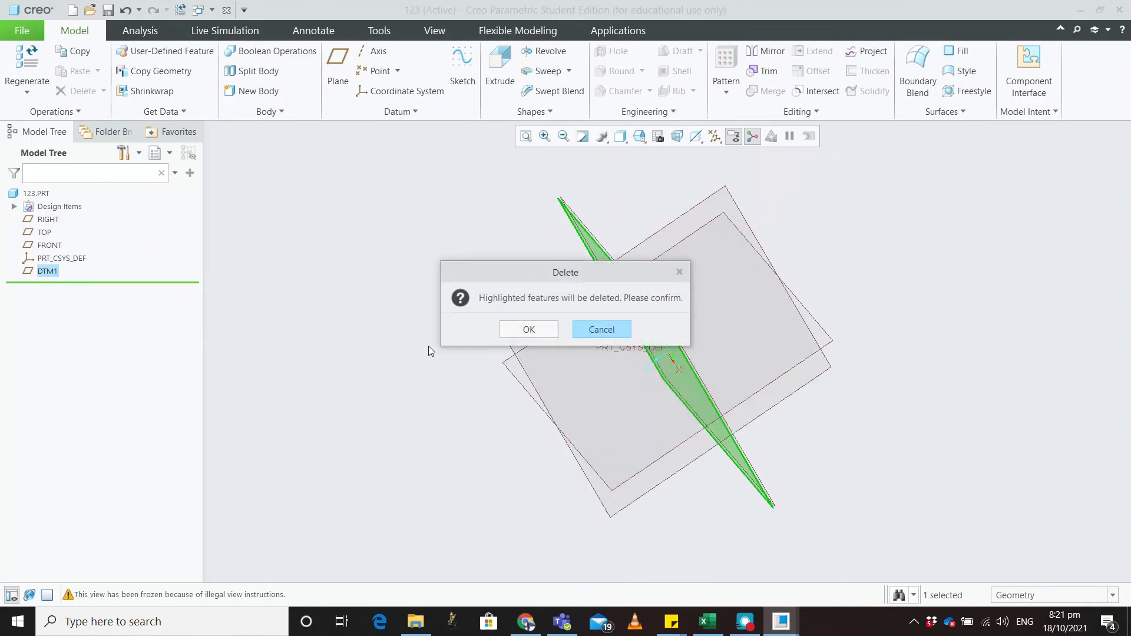
pyautogui.click(526, 330)
pyautogui.click(549, 304)
# Step: On the TOP plane, sketch a 245.73 × 212.48 centre rectangle around the origin as Sketch 1
pyautogui.click(462, 71)
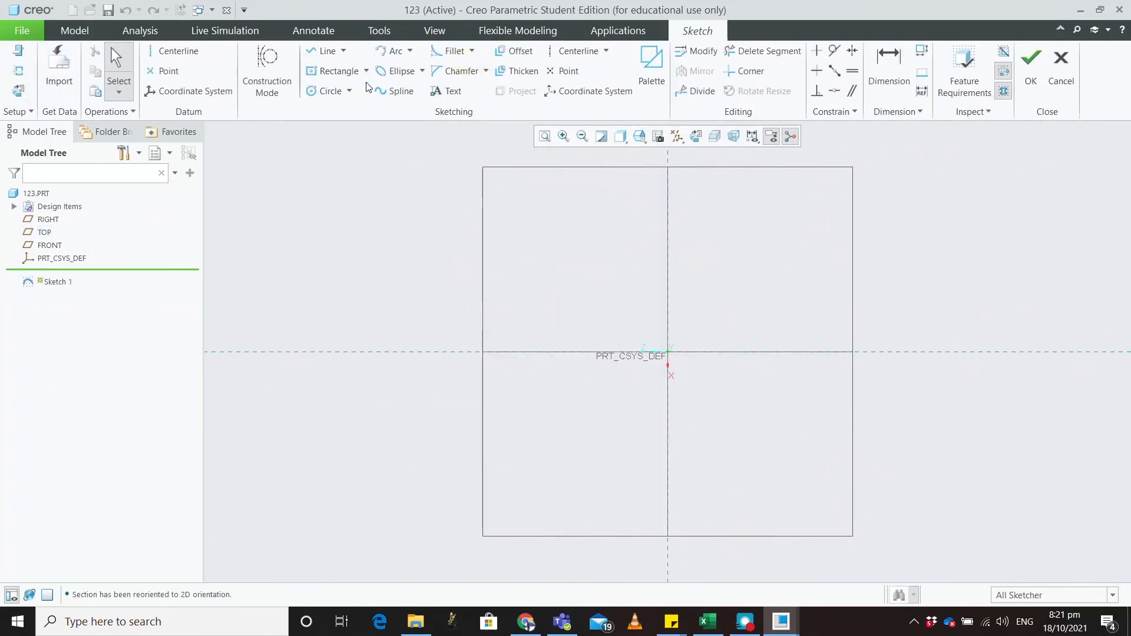
pyautogui.click(333, 71)
pyautogui.click(668, 352)
pyautogui.click(757, 274)
pyautogui.middleClick(854, 222)
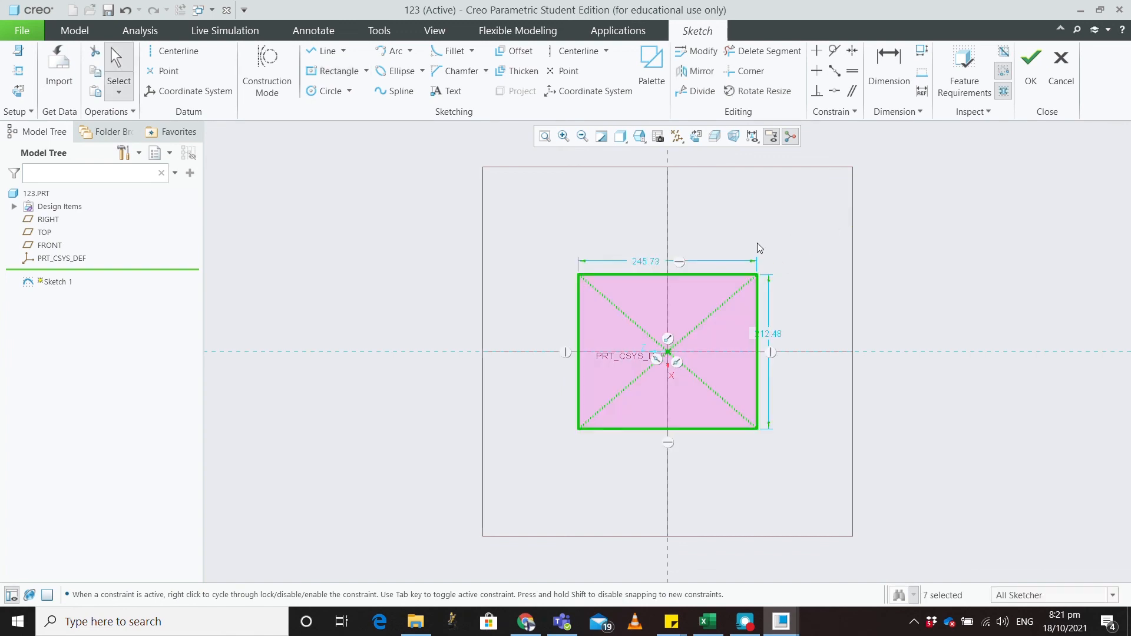
pyautogui.click(1031, 66)
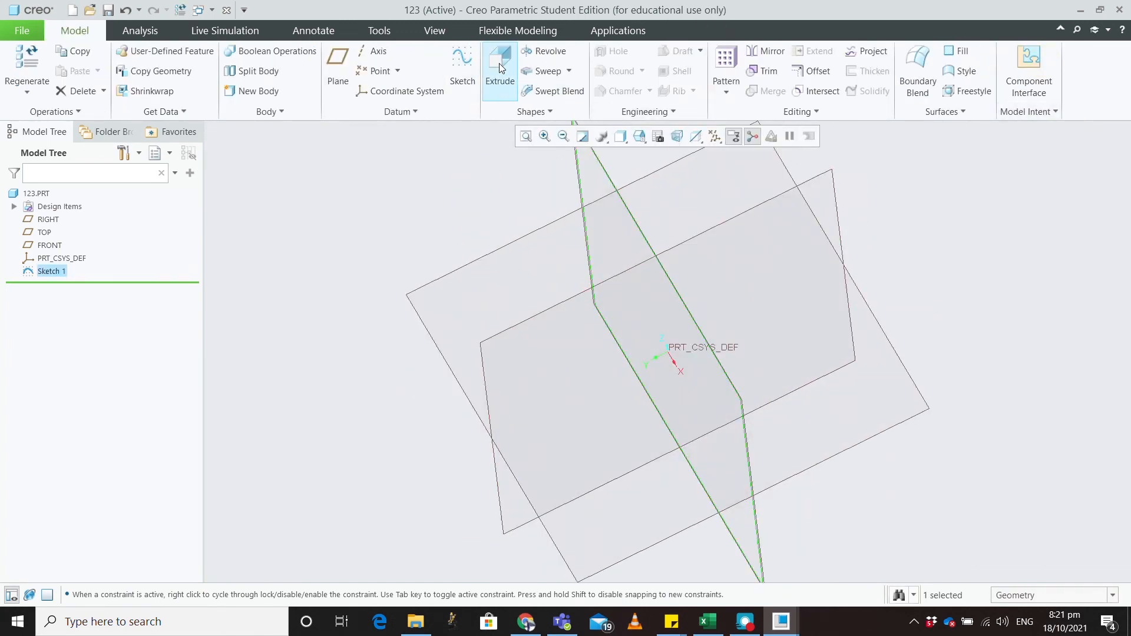
# Step: Extrude Sketch 1 into a solid block, shortening the depth to about 110
pyautogui.click(500, 65)
pyautogui.moveTo(381, 462); pyautogui.dragTo(476, 421)
pyautogui.click(624, 64)
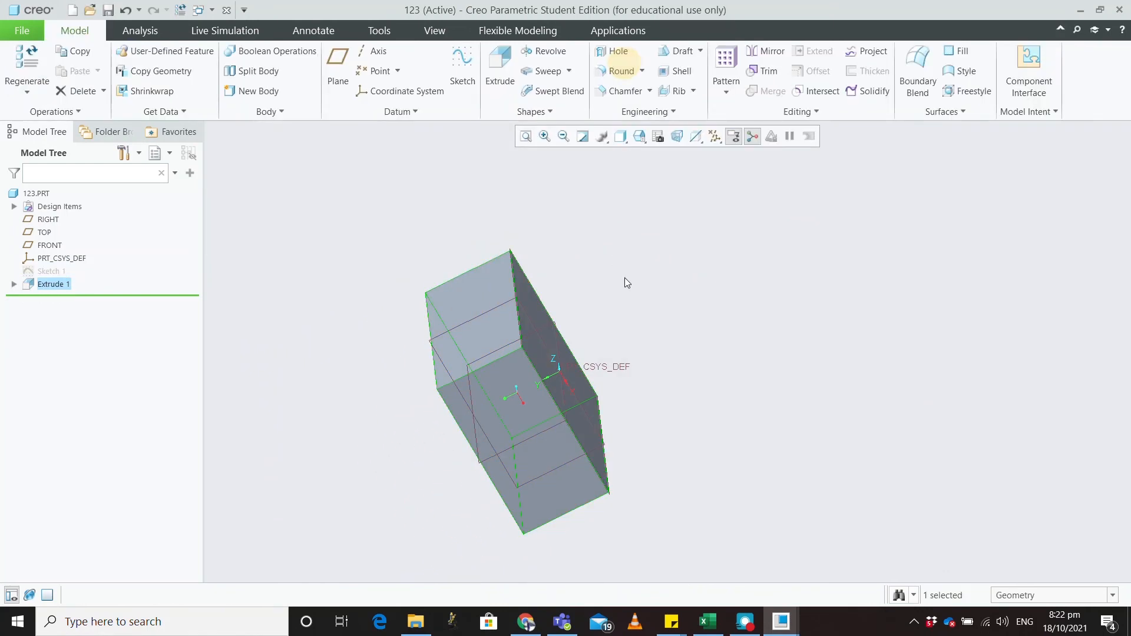
# Step: Start a new sketch on the block's large front face
pyautogui.moveTo(624, 277); pyautogui.dragTo(710, 233, button='middle')
pyautogui.click(609, 321)
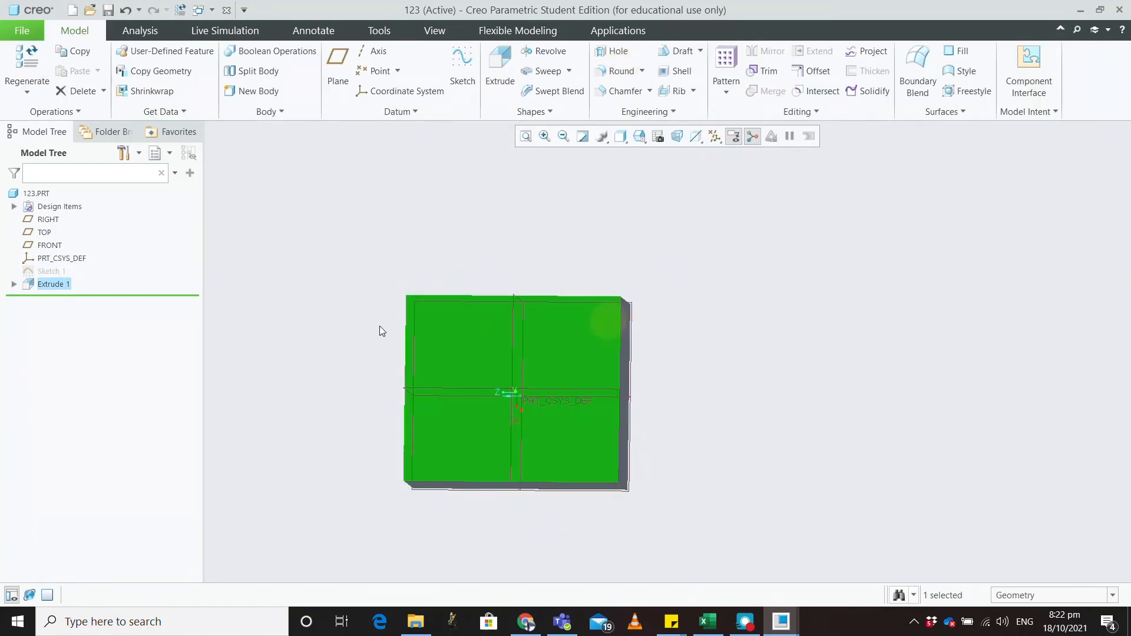
pyautogui.click(463, 65)
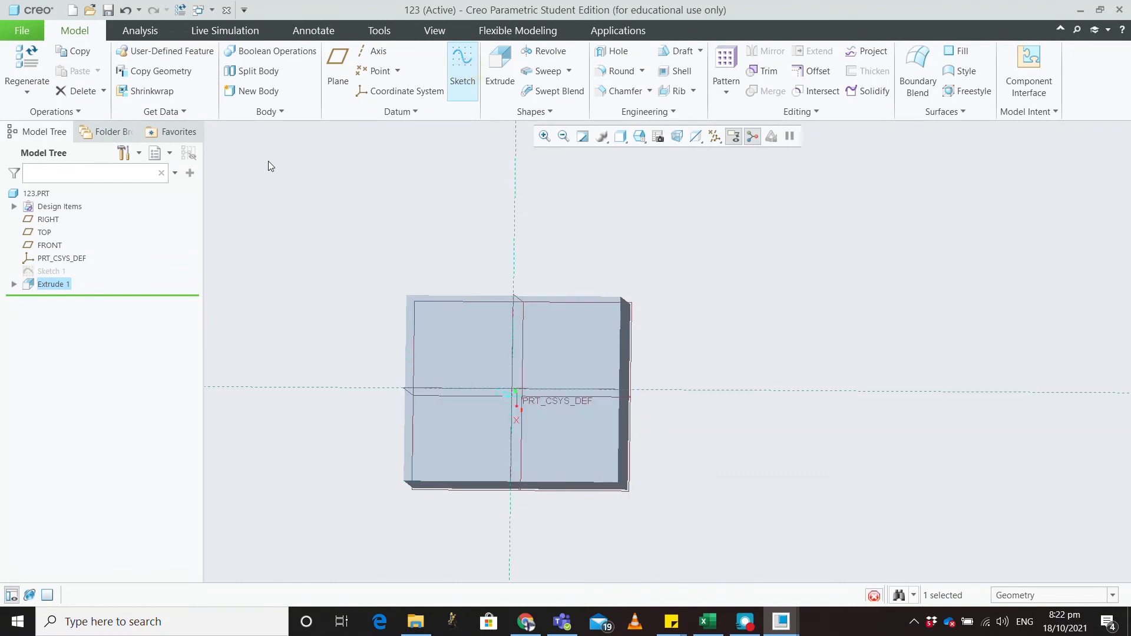
# Step: Place a 6-tip star from the sketch palette and centre it on the origin
pyautogui.click(661, 78)
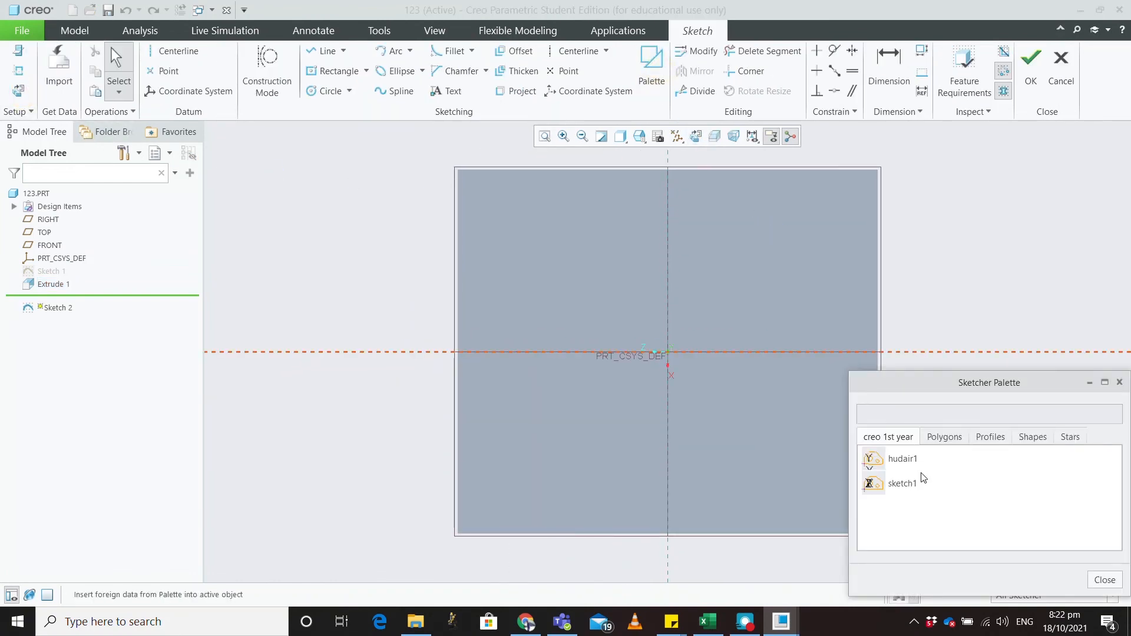
pyautogui.click(1066, 437)
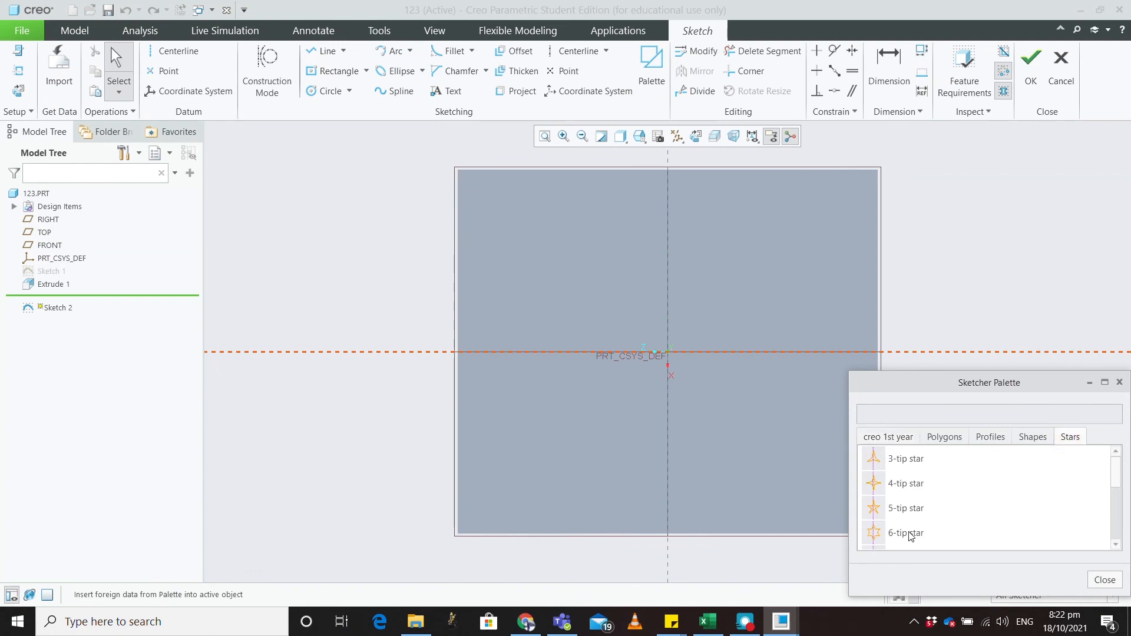
pyautogui.moveTo(910, 534); pyautogui.dragTo(588, 253)
pyautogui.click(1120, 382)
pyautogui.moveTo(579, 248)
pyautogui.mouseDown()
pyautogui.moveTo(680, 345)
pyautogui.moveTo(668, 352)
pyautogui.mouseUp()
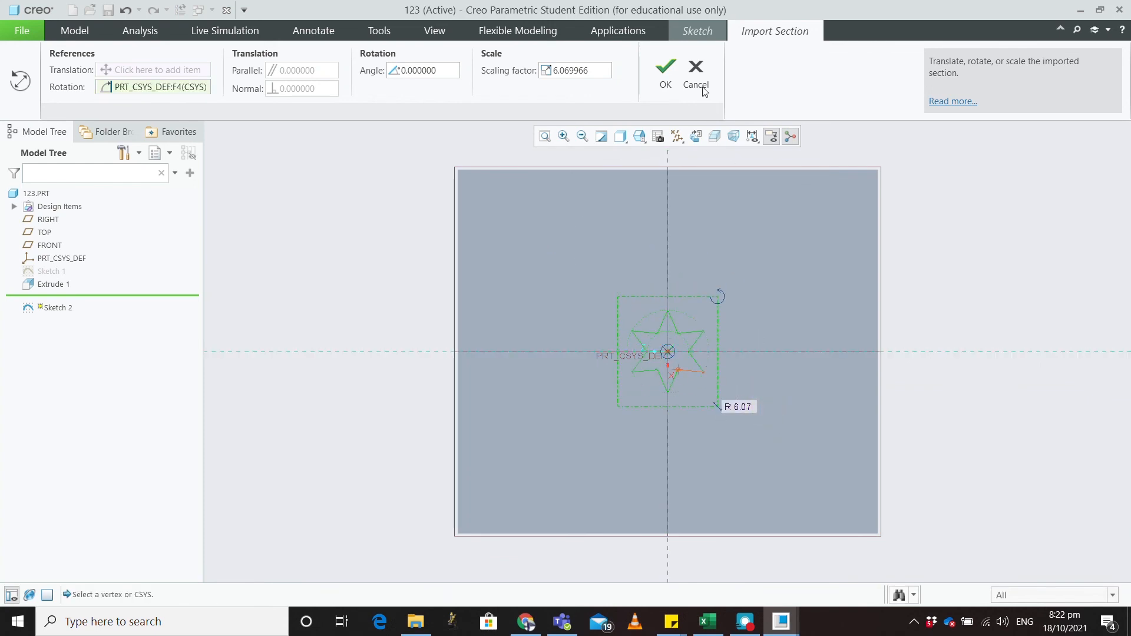
pyautogui.moveTo(821, 268); pyautogui.dragTo(607, 330, button='middle')
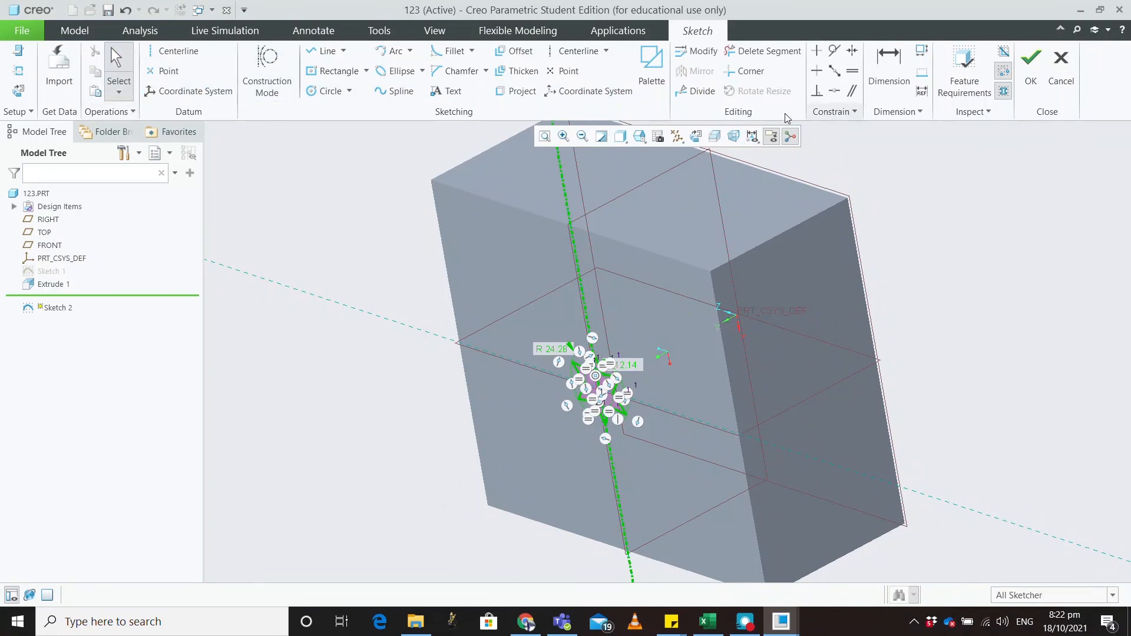
pyautogui.moveTo(946, 221)
pyautogui.mouseDown(button='middle')
pyautogui.moveTo(909, 225)
pyautogui.moveTo(892, 247)
pyautogui.moveTo(908, 232)
pyautogui.mouseUp(button='middle')
# Step: Cut the six-tip star sketch 167.80 deep into the block, then select the starred face
pyautogui.click(1041, 64)
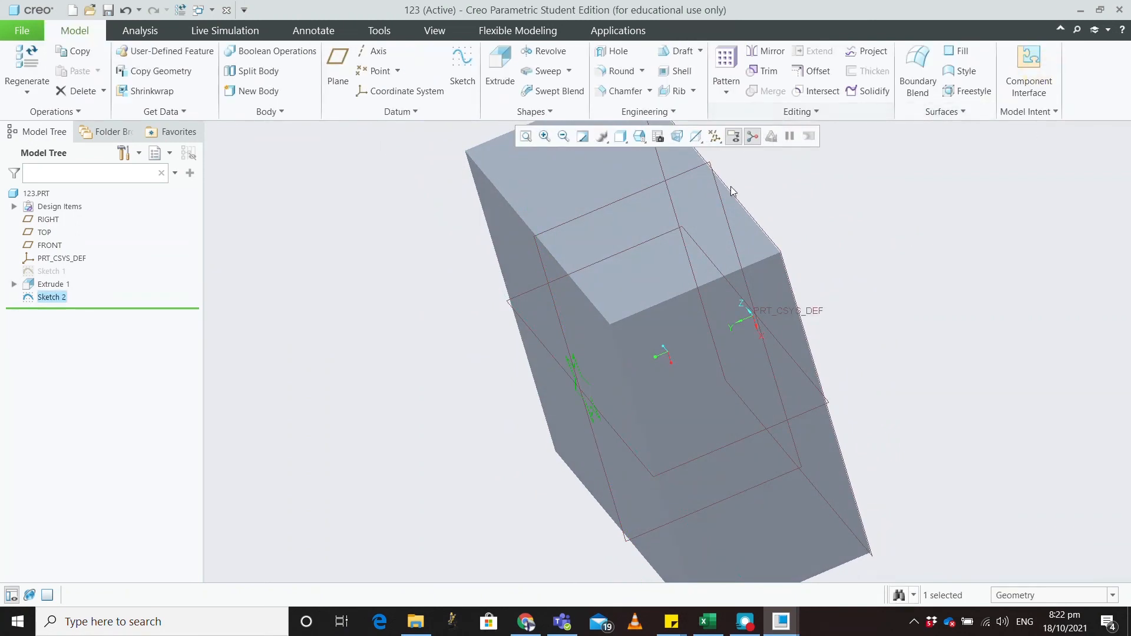
pyautogui.click(500, 67)
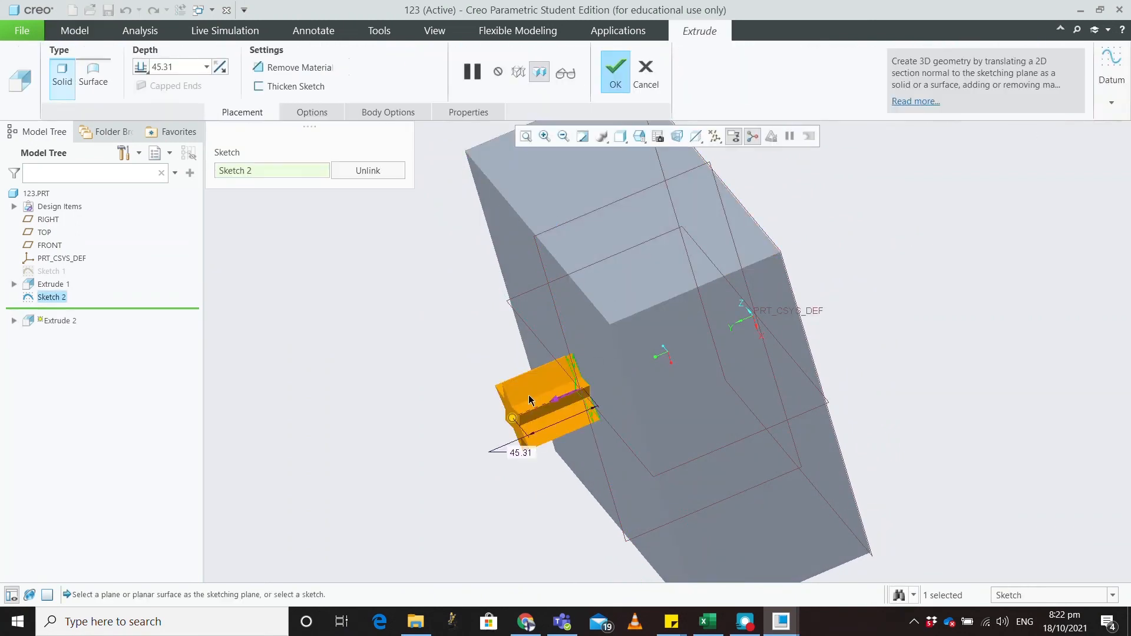
pyautogui.moveTo(510, 419); pyautogui.dragTo(723, 352)
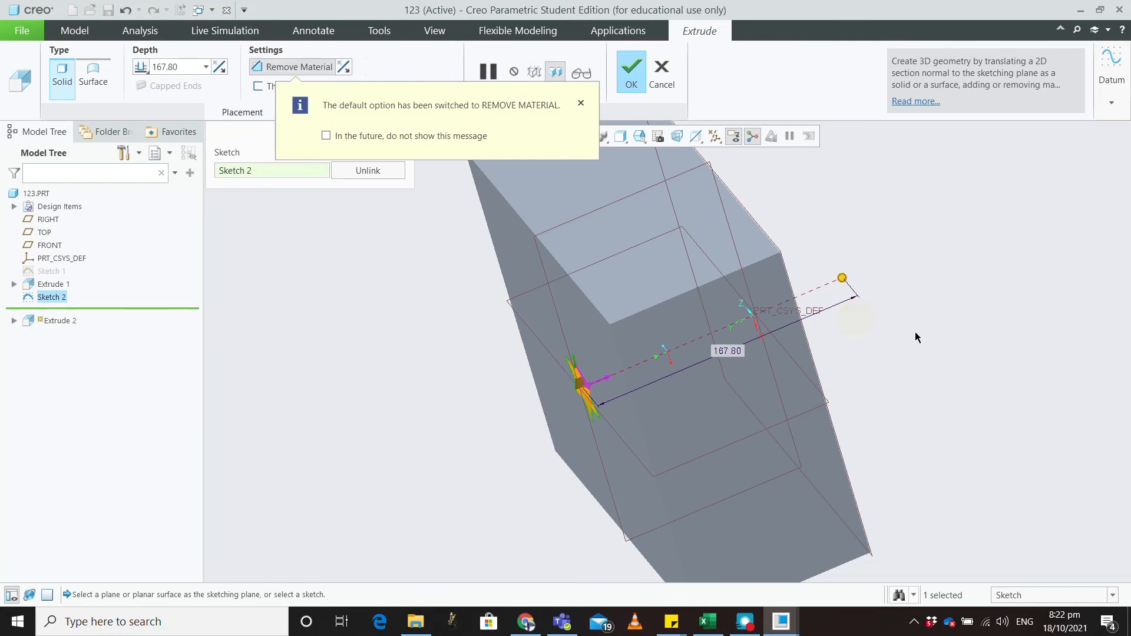
pyautogui.moveTo(908, 342); pyautogui.dragTo(983, 290, button='middle')
pyautogui.click(630, 82)
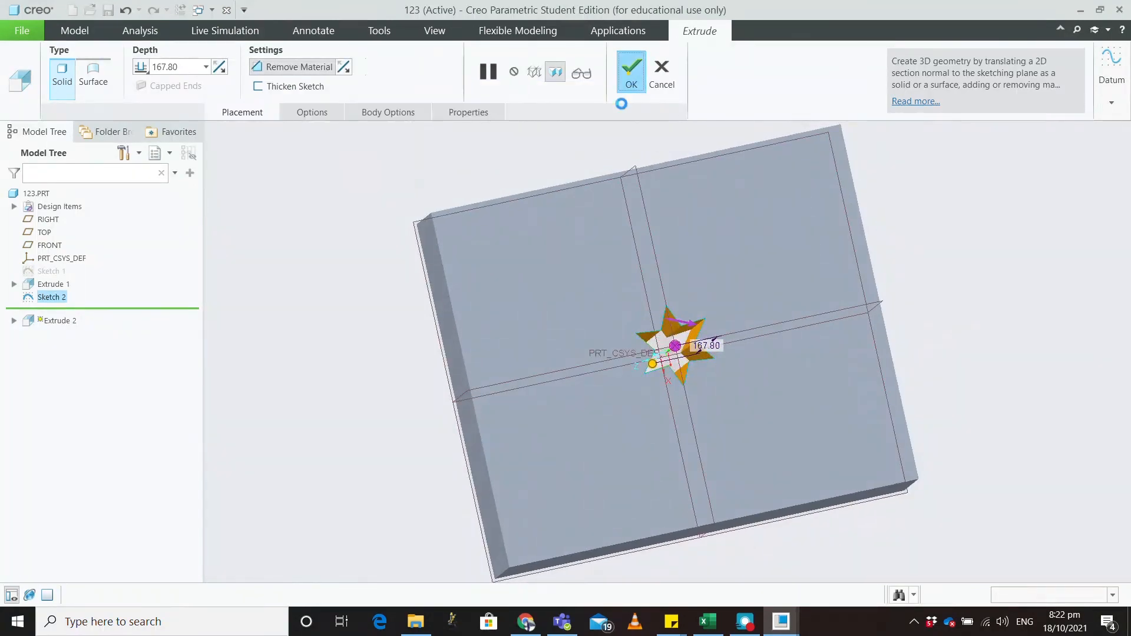
pyautogui.moveTo(670, 228); pyautogui.dragTo(562, 328, button='middle')
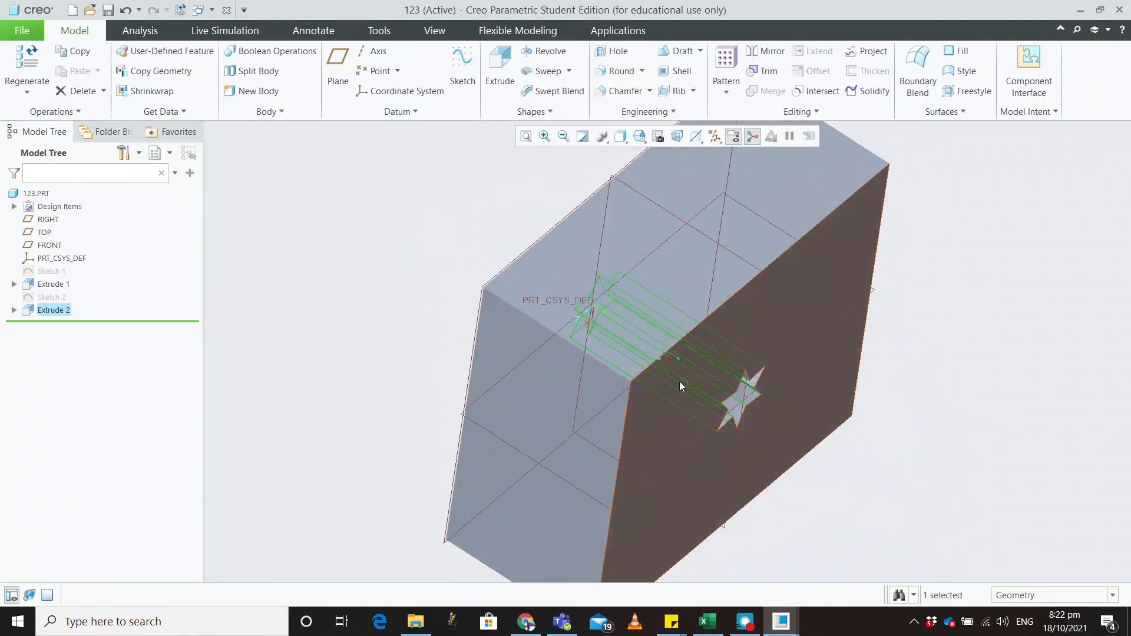
pyautogui.click(652, 381)
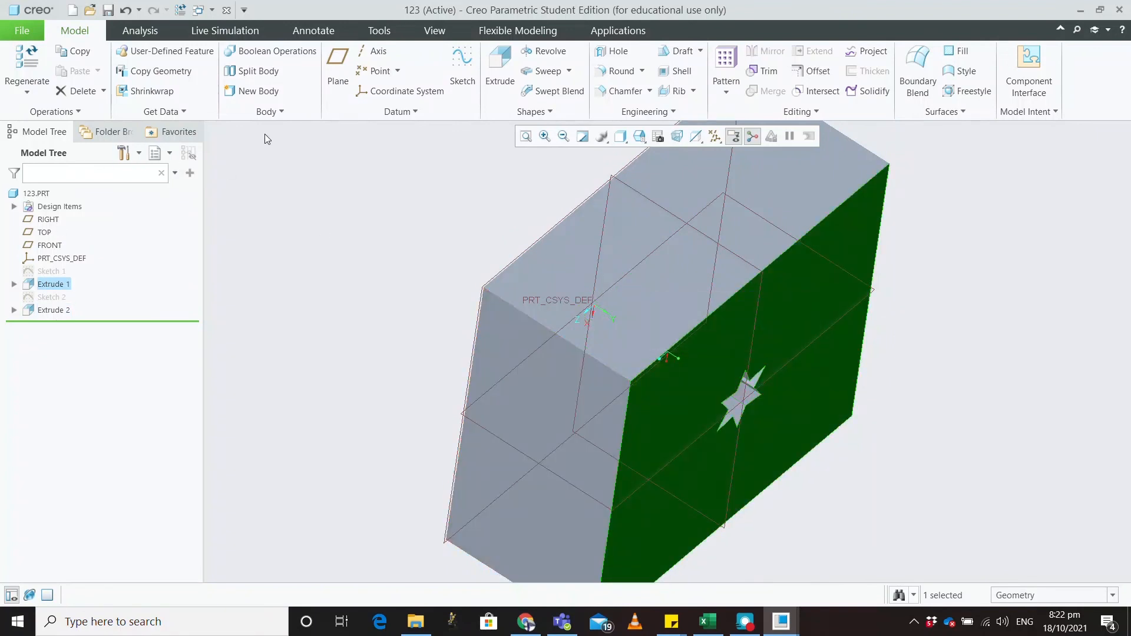
# Step: On the starred face, draw a 221.35 × 190.02 centre rectangle around the origin
pyautogui.click(459, 71)
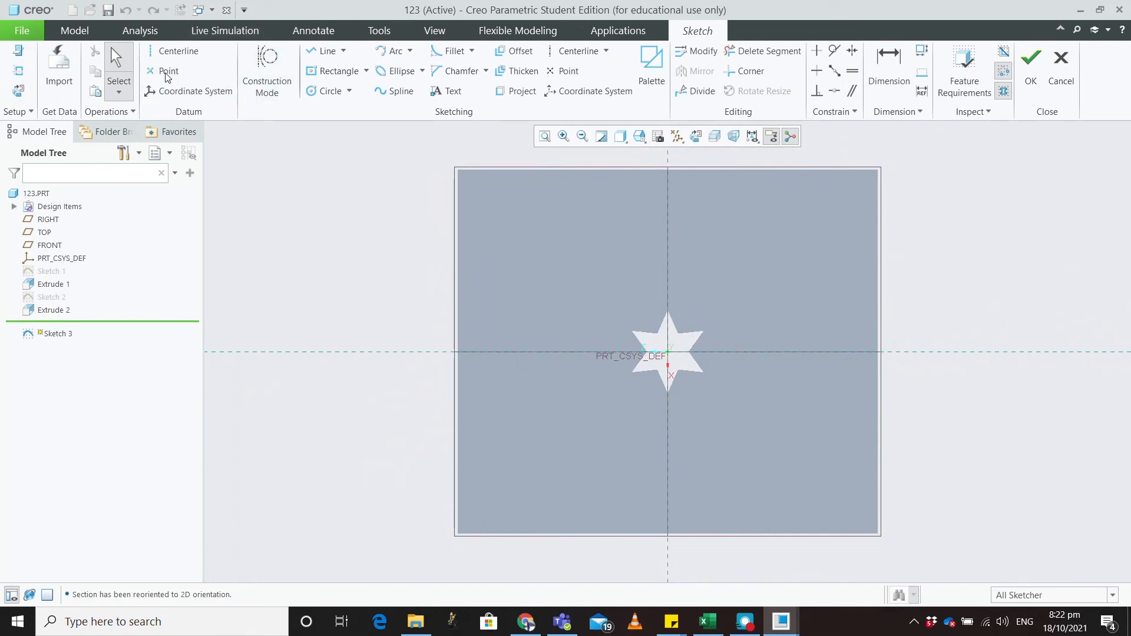
pyautogui.click(341, 71)
pyautogui.click(668, 353)
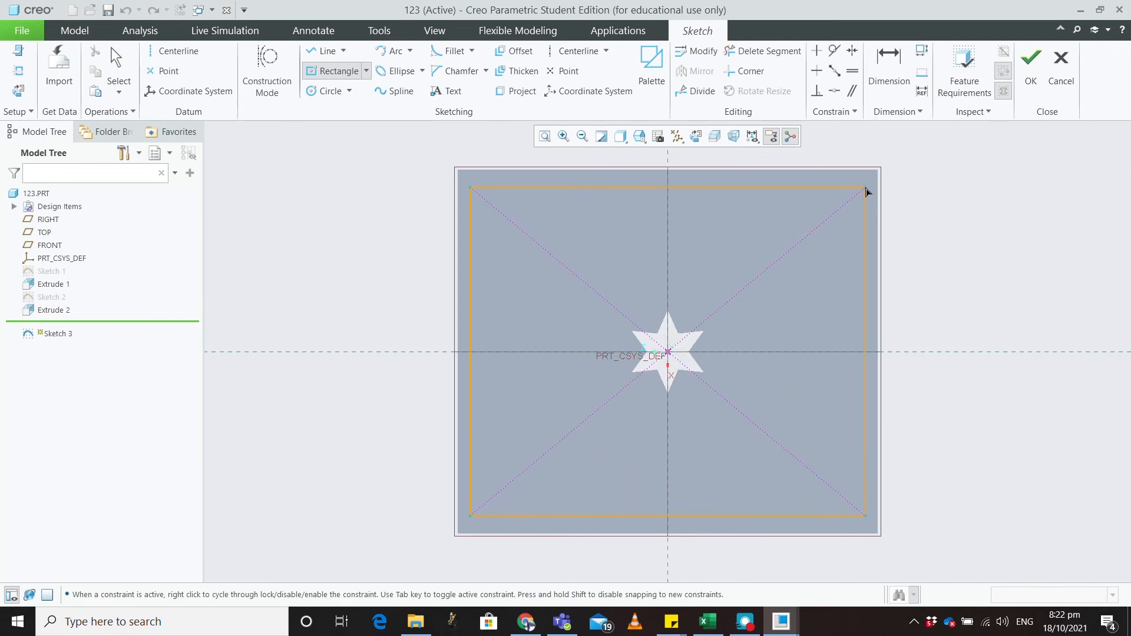
pyautogui.click(858, 194)
pyautogui.middleClick(998, 259)
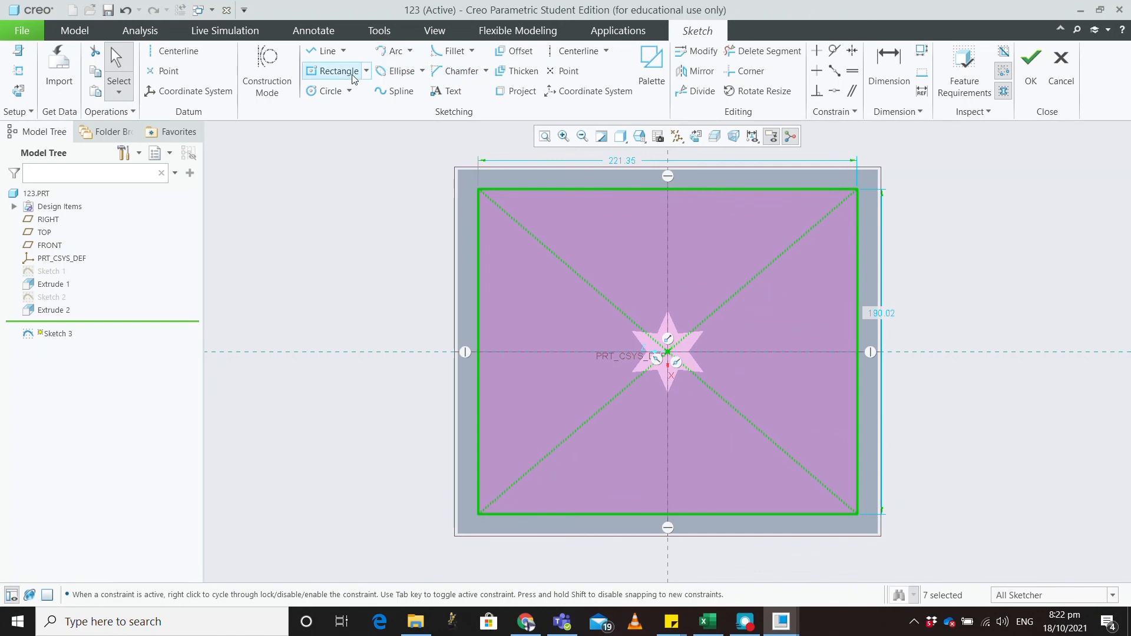
# Step: Fillet all four rectangle corners and finish Sketch 3
pyautogui.click(450, 50)
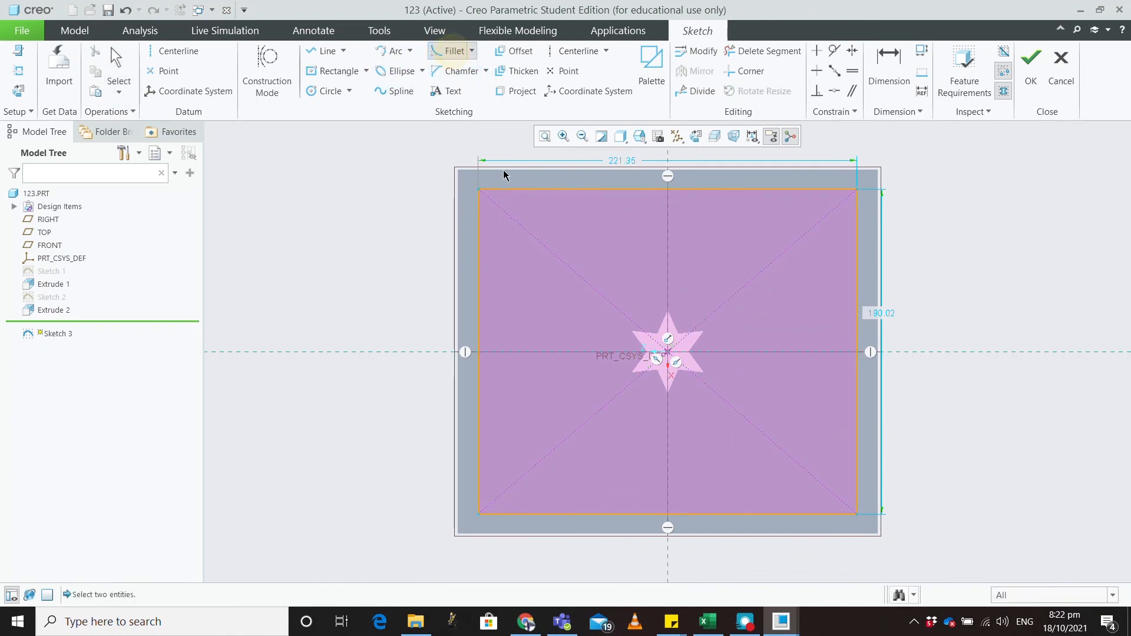
pyautogui.click(517, 190)
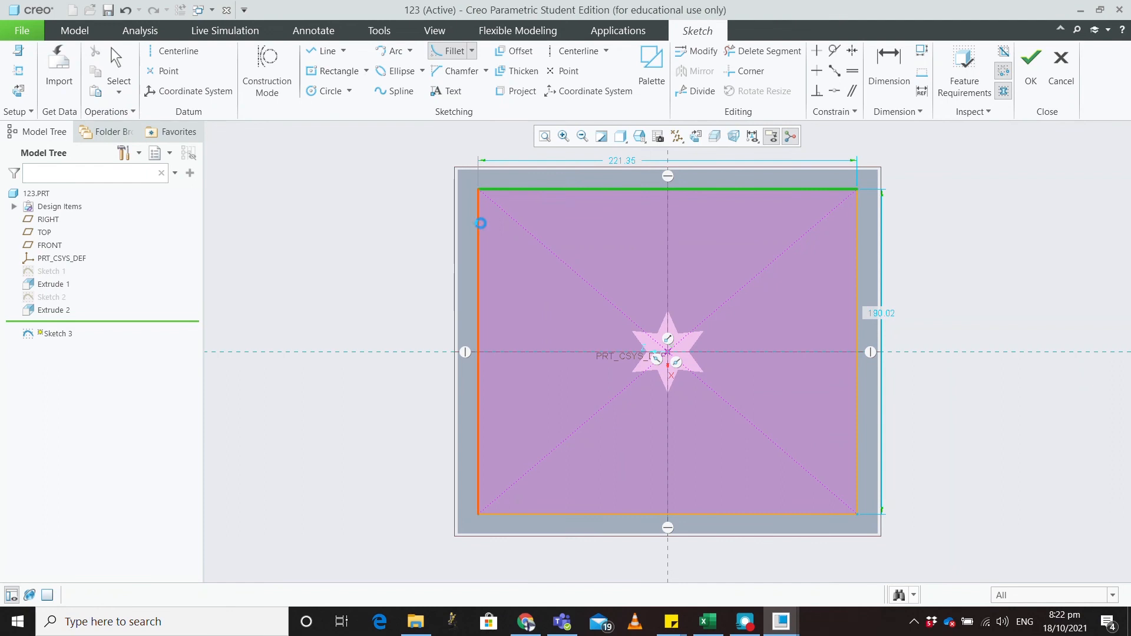
pyautogui.click(480, 221)
pyautogui.click(859, 368)
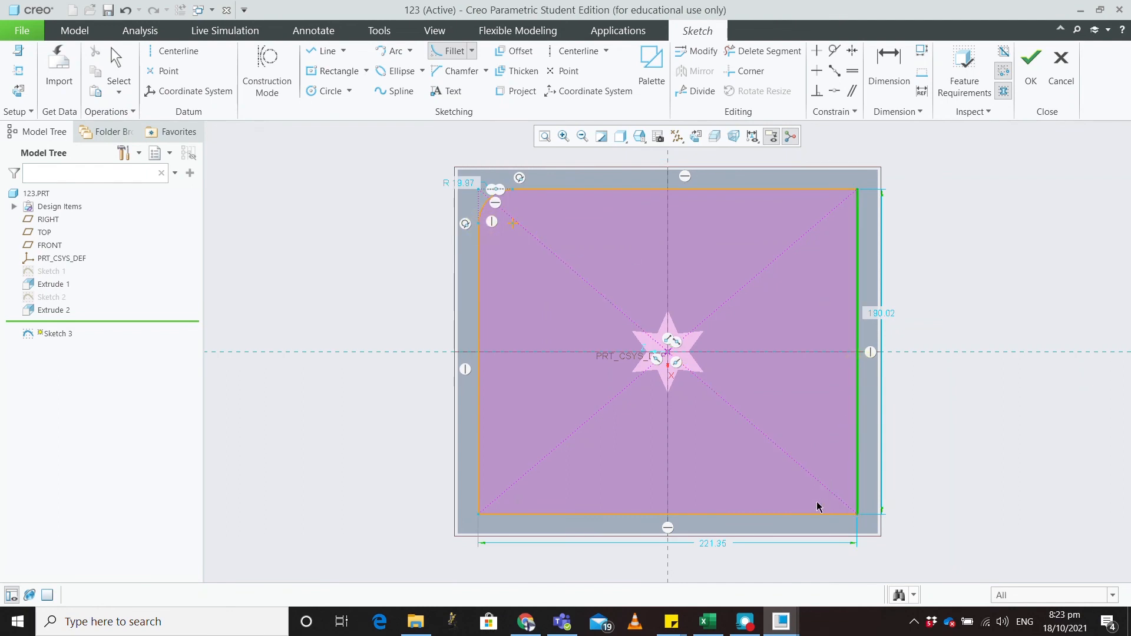
pyautogui.click(819, 514)
pyautogui.click(808, 189)
pyautogui.click(857, 228)
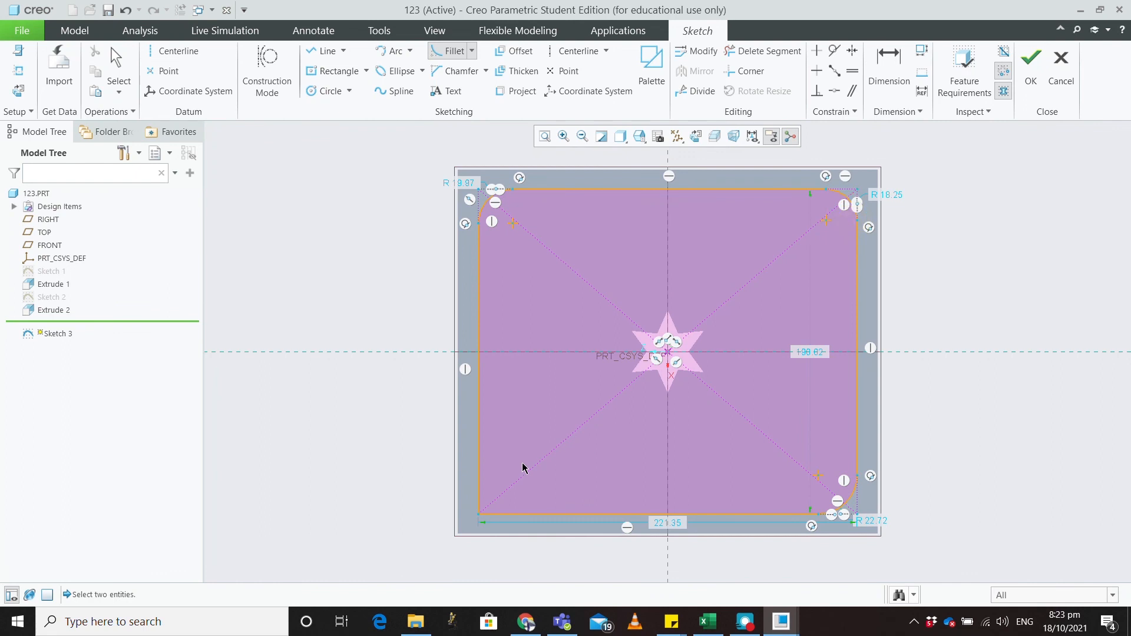
pyautogui.click(480, 474)
pyautogui.click(507, 514)
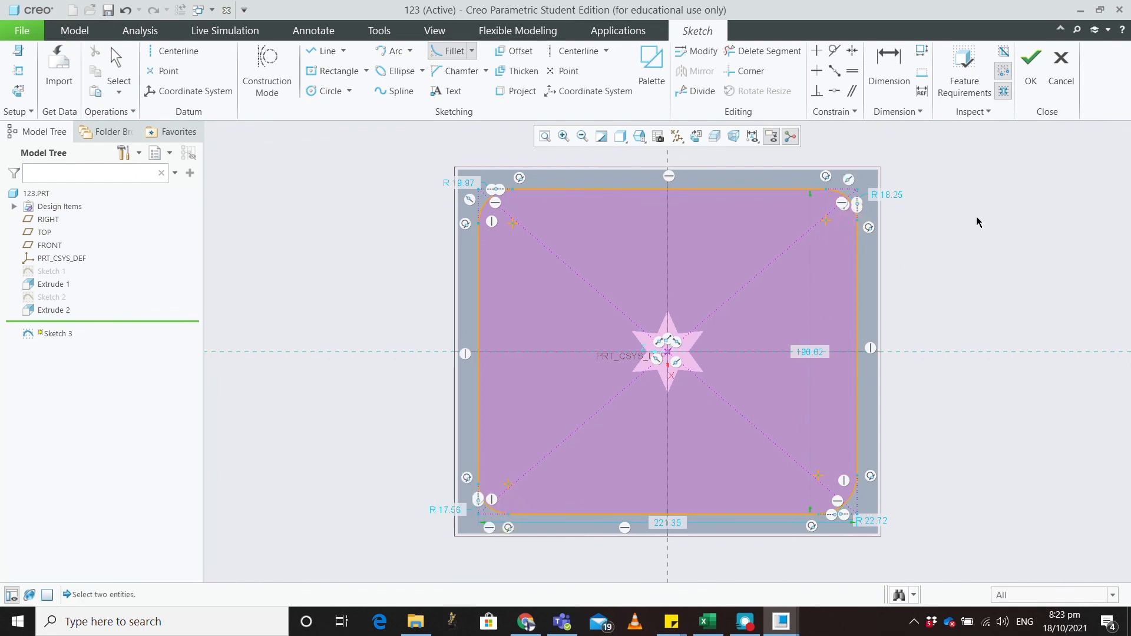
pyautogui.click(1031, 66)
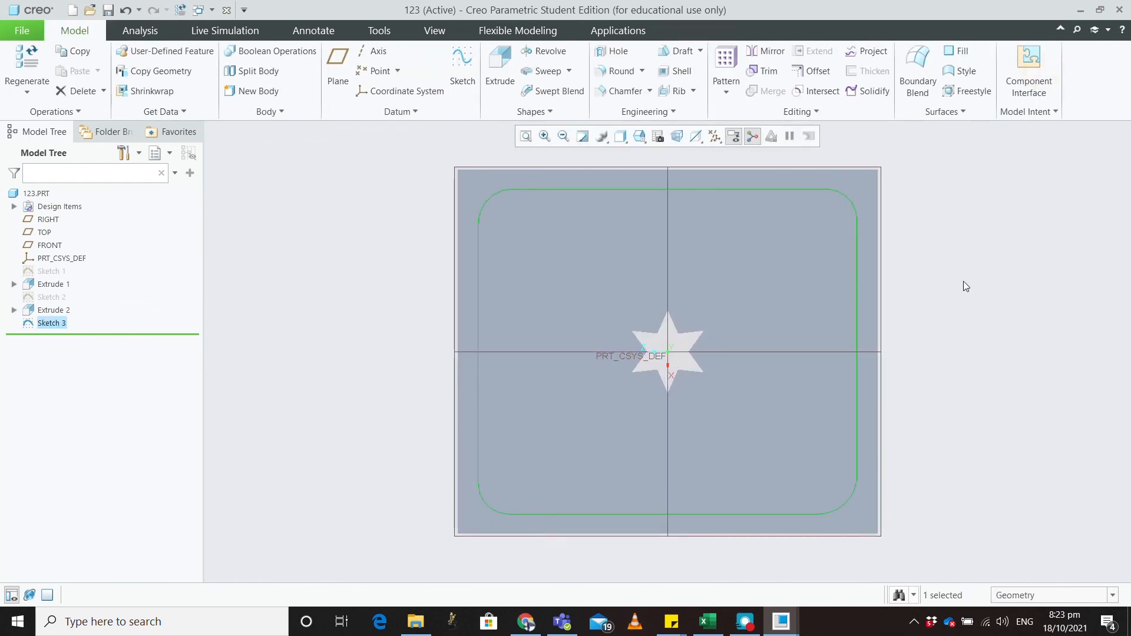
# Step: Extrude Sketch 3's rounded rectangle as a 152.40-deep cut, flipping the removed side
pyautogui.moveTo(958, 293); pyautogui.dragTo(921, 308, button='middle')
pyautogui.click(511, 63)
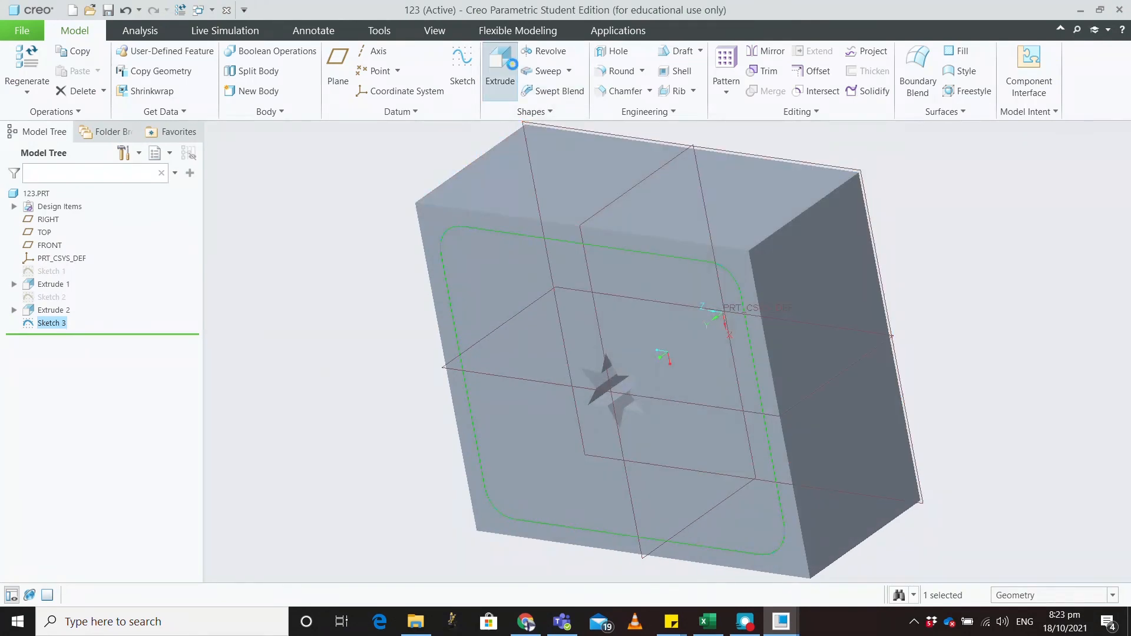
pyautogui.moveTo(407, 538); pyautogui.dragTo(780, 303)
pyautogui.click(297, 67)
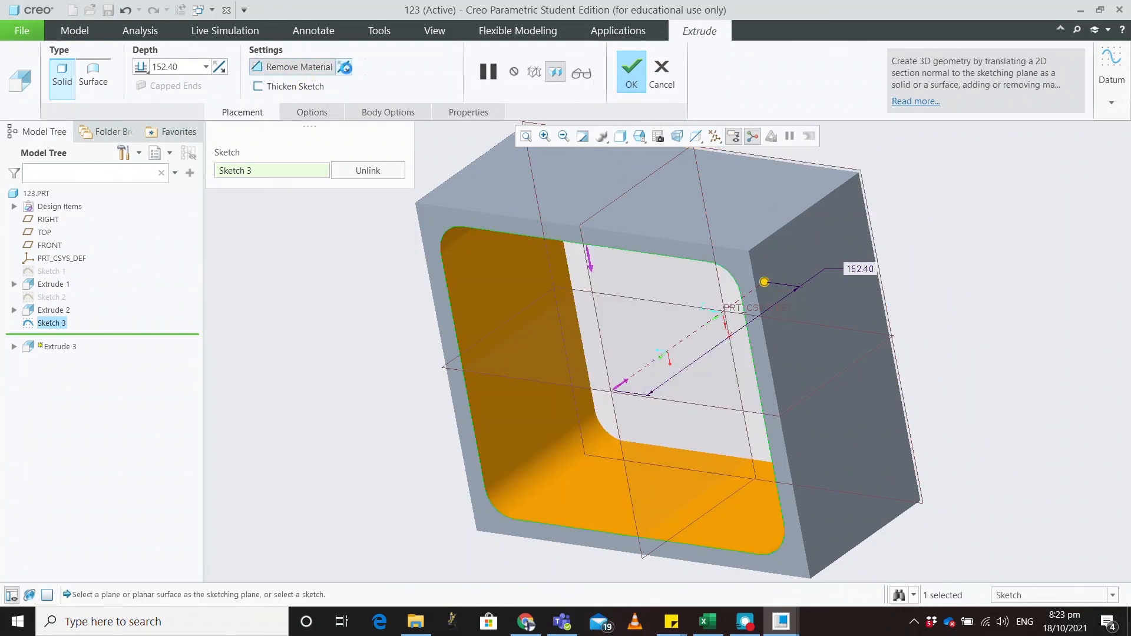
pyautogui.click(345, 68)
pyautogui.moveTo(431, 234); pyautogui.dragTo(542, 220, button='middle')
pyautogui.click(629, 79)
pyautogui.moveTo(556, 263); pyautogui.dragTo(800, 386, button='middle')
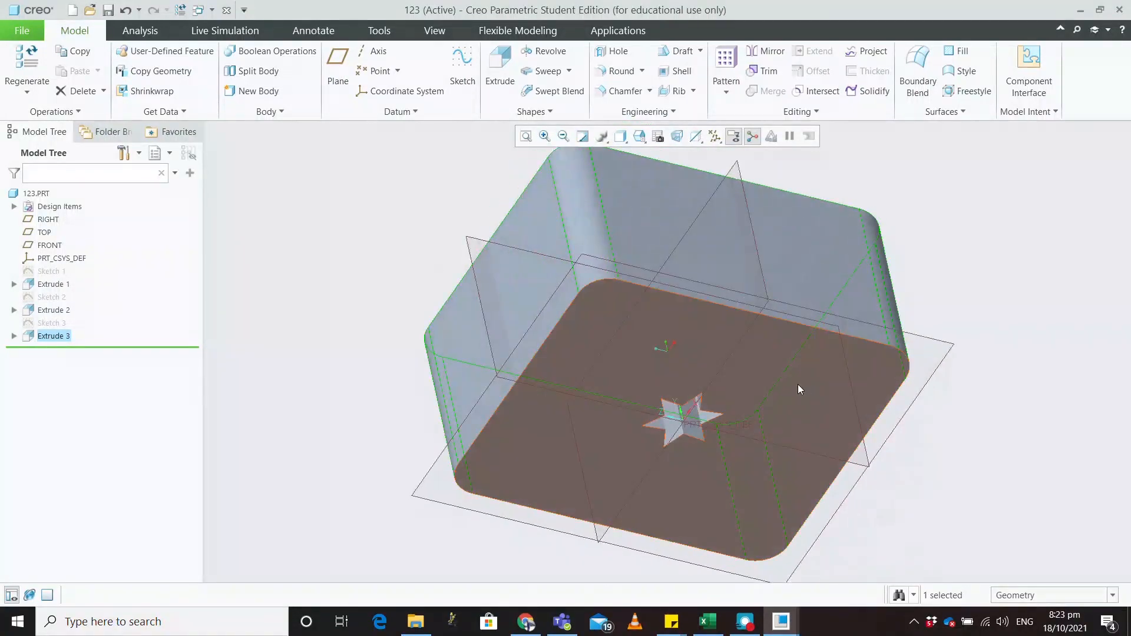
pyautogui.moveTo(736, 438); pyautogui.dragTo(537, 331, button='middle')
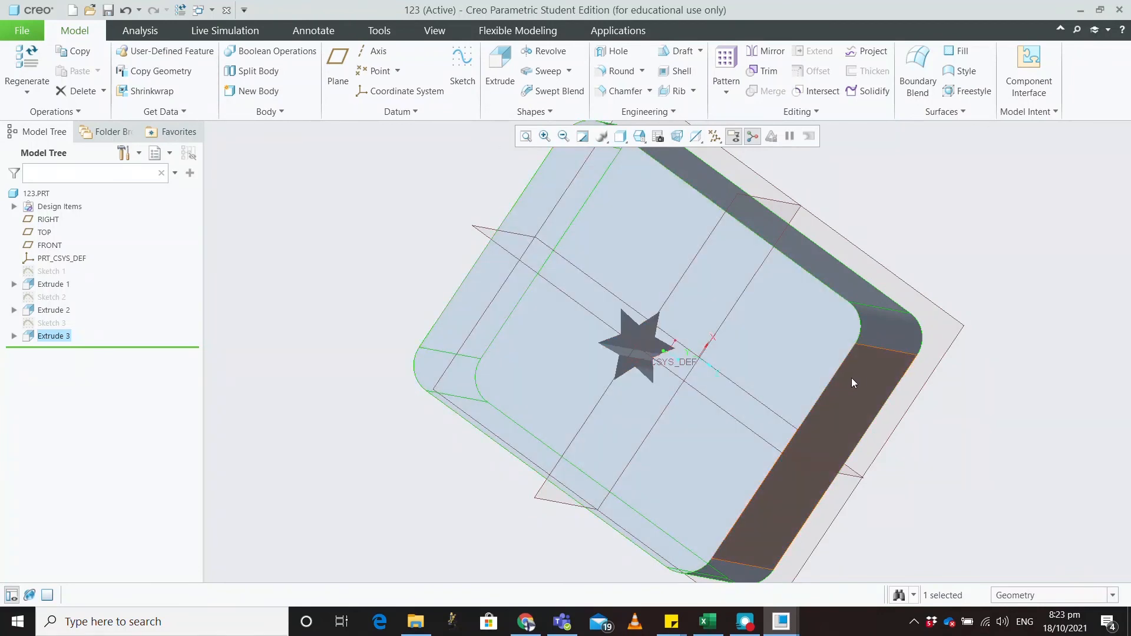
pyautogui.moveTo(942, 448)
pyautogui.mouseDown(button='middle')
pyautogui.moveTo(929, 404)
pyautogui.moveTo(962, 387)
pyautogui.moveTo(975, 398)
pyautogui.moveTo(952, 396)
pyautogui.moveTo(952, 406)
pyautogui.mouseUp(button='middle')
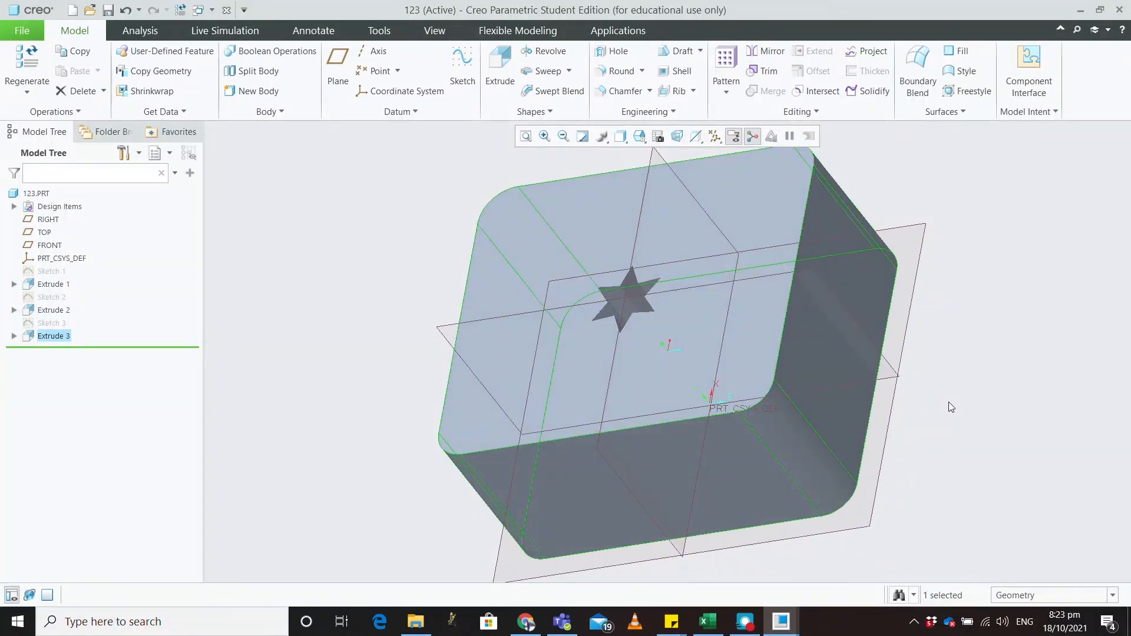